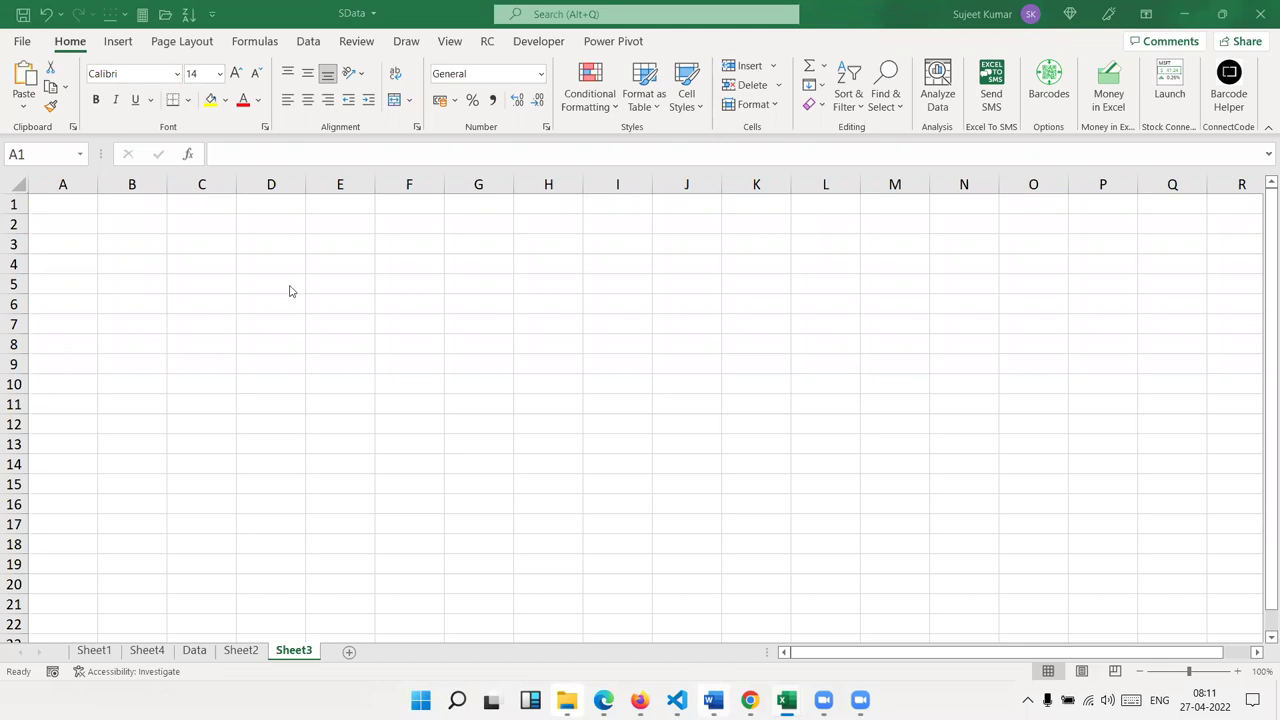
Zoom the empty Sheet3 from 100% to about 205%.
{"action": "scroll", "coordinate": [215, 281], "scroll_direction": "up", "scroll_amount": 3, "text": "ctrl"}
{"action": "scroll", "coordinate": [231, 277], "scroll_direction": "up", "scroll_amount": 1, "text": "ctrl"}
{"action": "scroll", "coordinate": [234, 279], "scroll_direction": "up", "scroll_amount": 1, "text": "ctrl"}
{"action": "scroll", "coordinate": [237, 279], "scroll_direction": "up", "scroll_amount": 1, "text": "ctrl"}
{"action": "scroll", "coordinate": [237, 278], "scroll_direction": "up", "scroll_amount": 1, "text": "ctrl"}
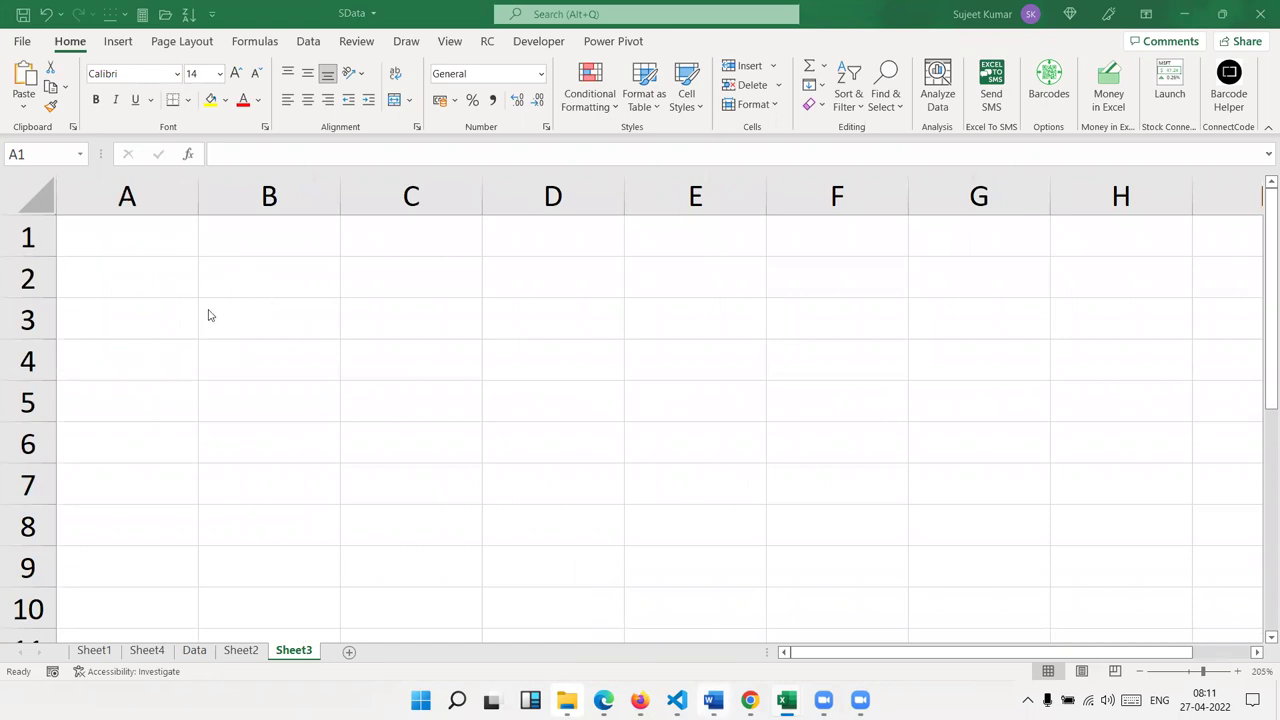
Enter labels R and C in A2:B2, with 6 and 8 beneath in A3:B3.
{"action": "left_click", "coordinate": [169, 288]}
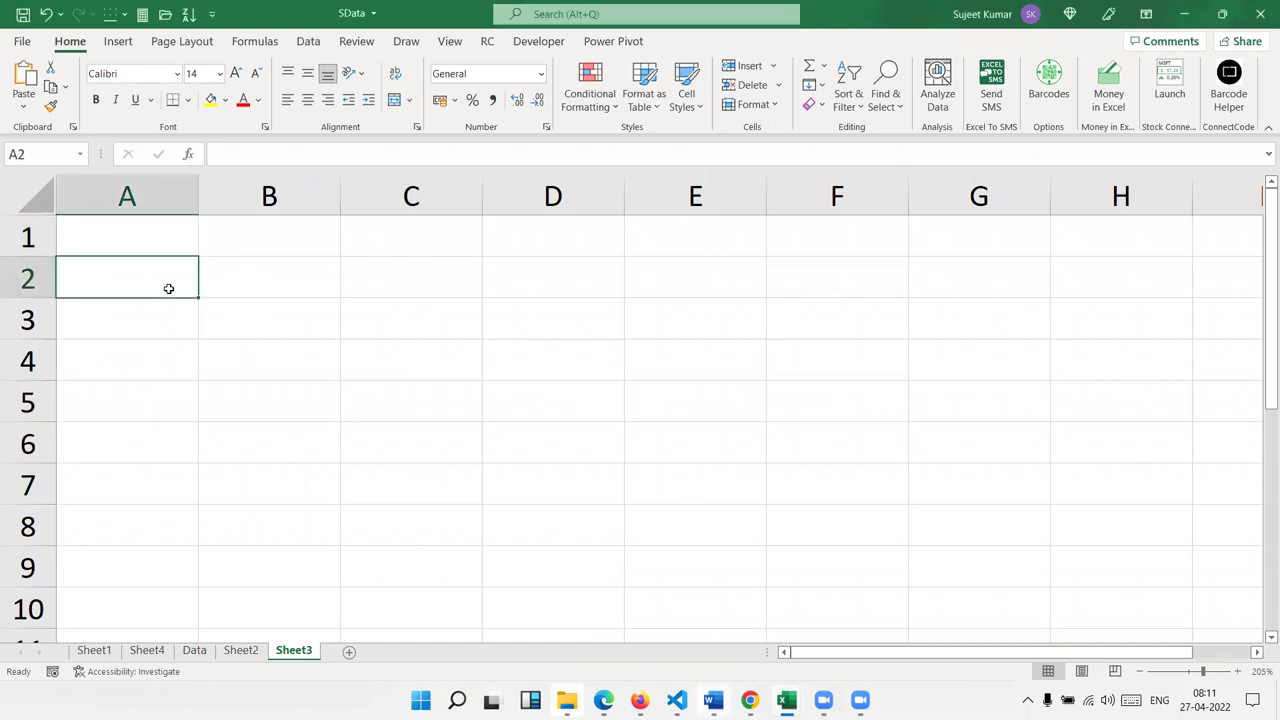
{"action": "type", "text": "R"}
{"action": "key", "text": "Tab"}
{"action": "type", "text": "C"}
{"action": "key", "text": "Return"}
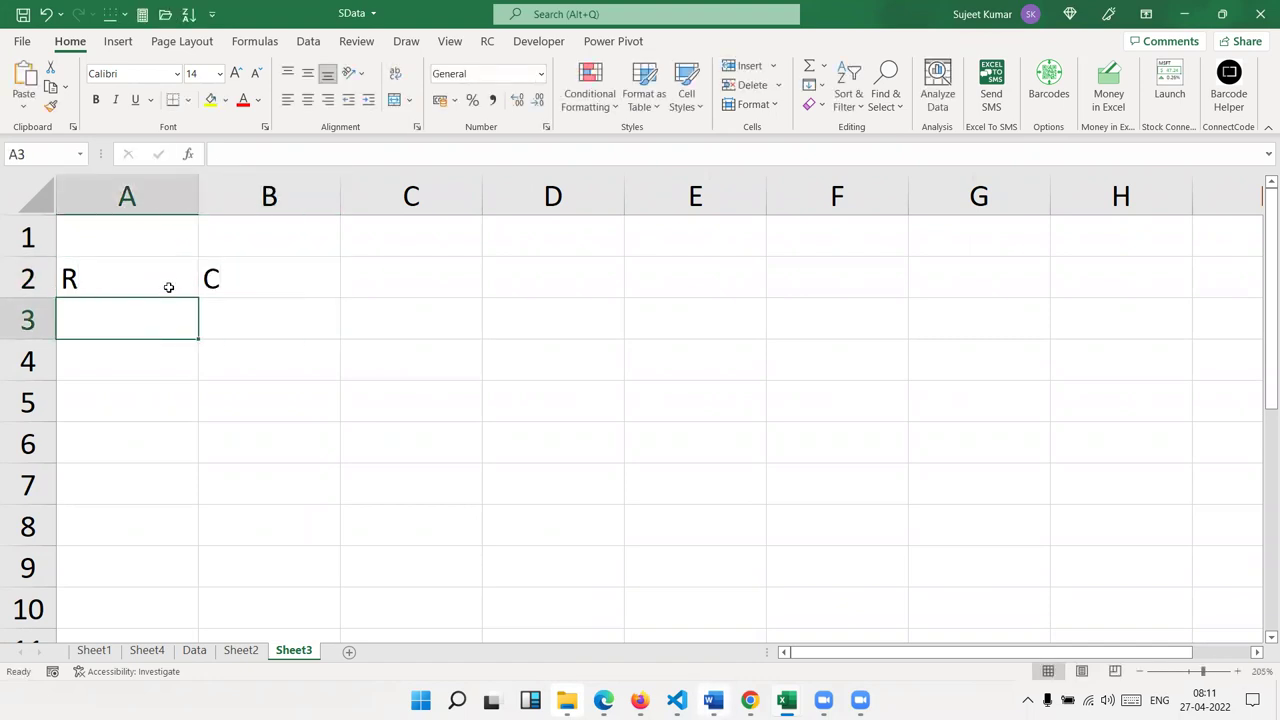
{"action": "type", "text": "6"}
{"action": "key", "text": "Tab"}
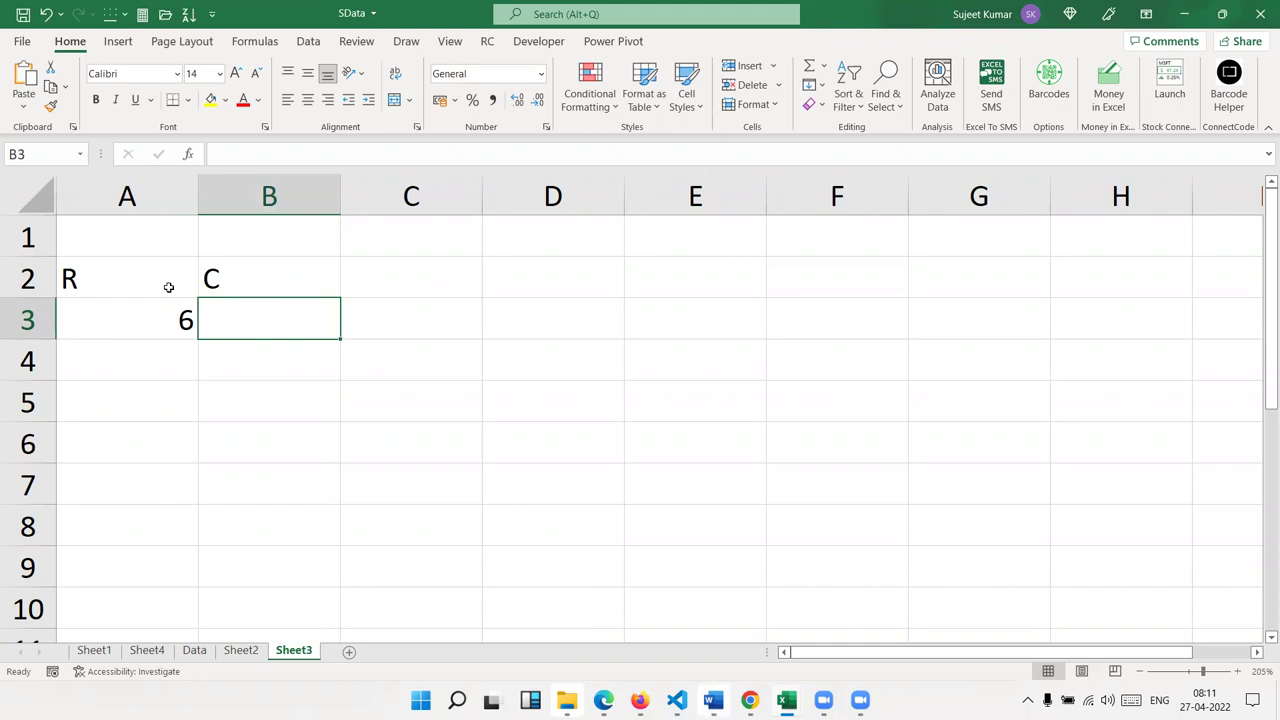
{"action": "type", "text": "8"}
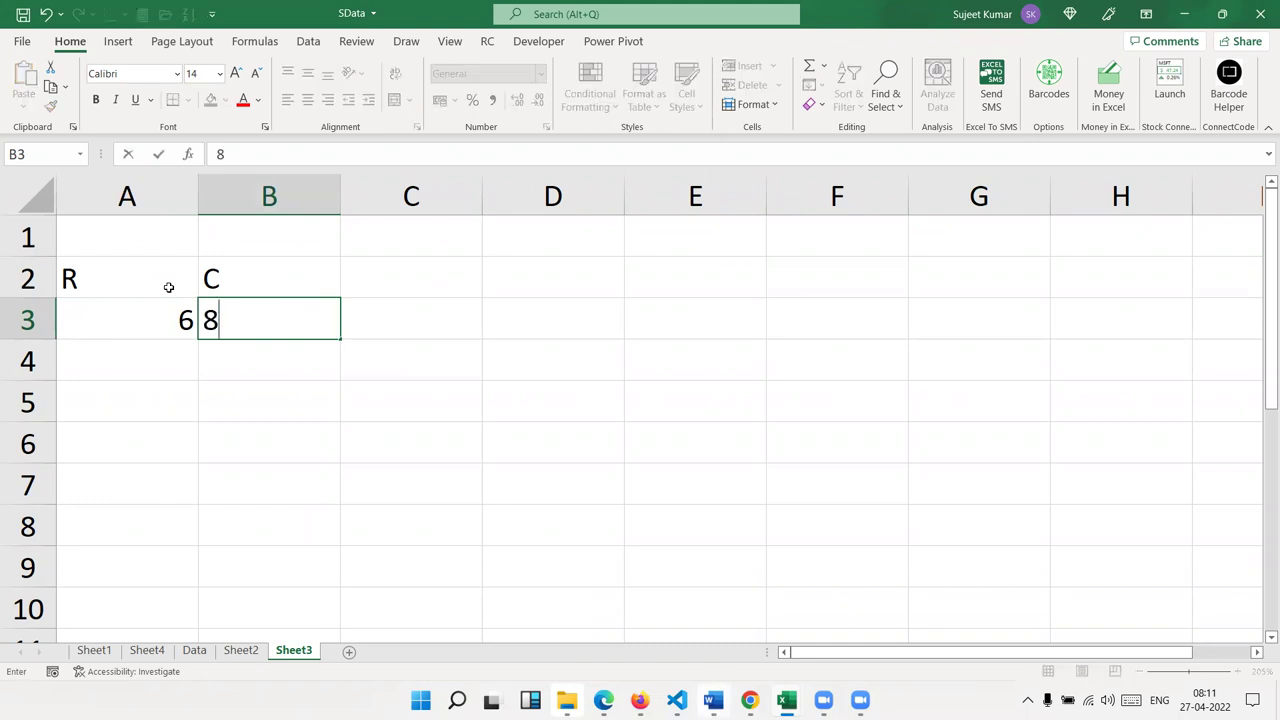
{"action": "left_click", "coordinate": [312, 388]}
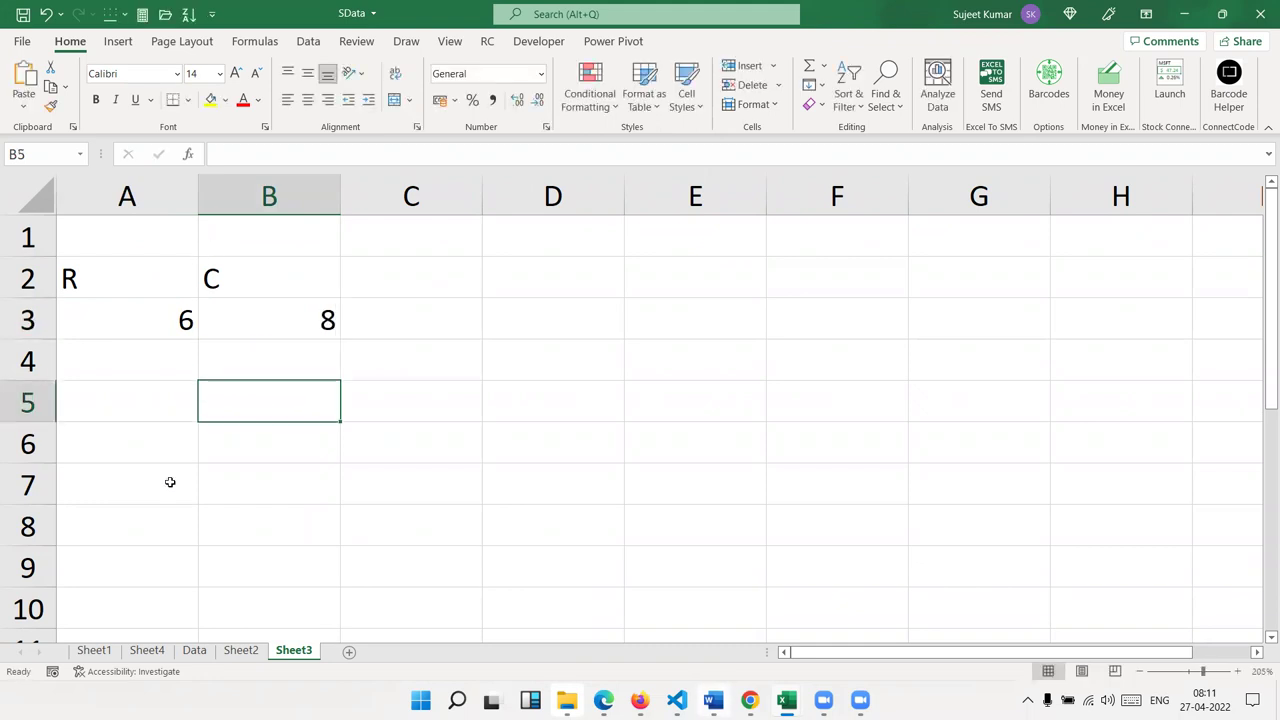
Count across row 6 to locate H6, the cell at row 6, column 8.
{"action": "left_click", "coordinate": [116, 441]}
{"action": "key", "text": "shift+Right"}
{"action": "key", "text": "shift+Right"}
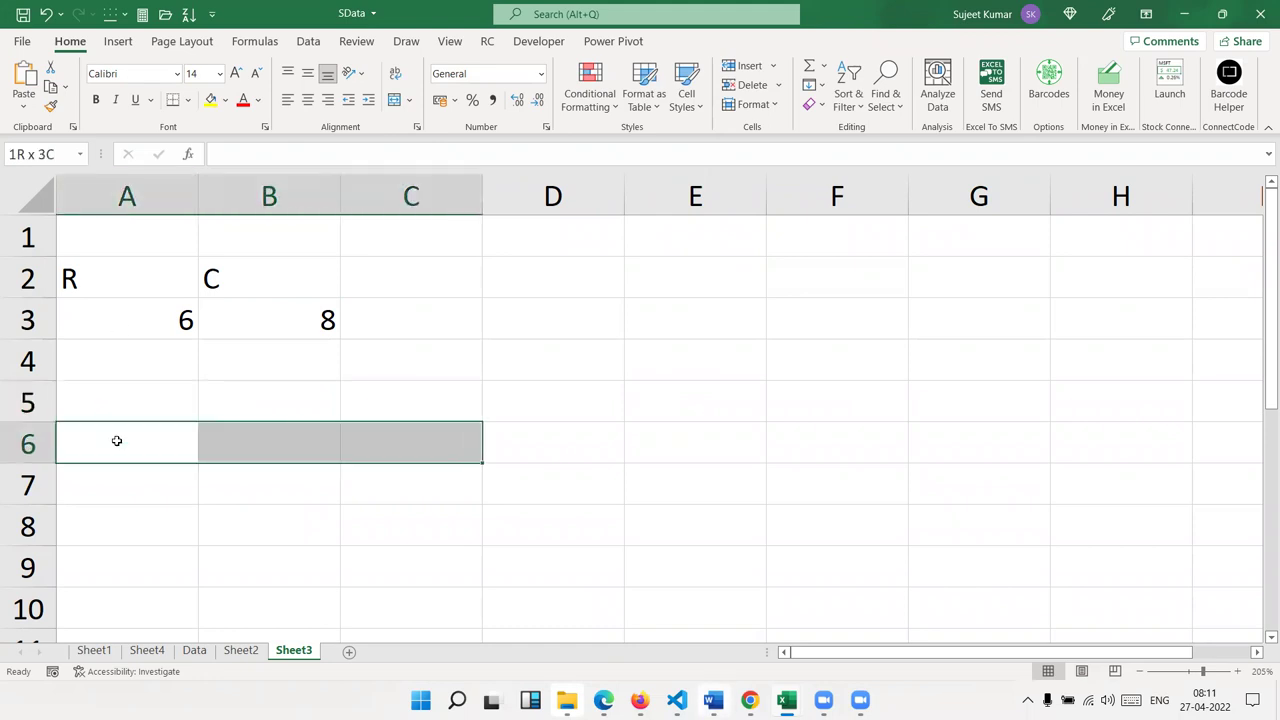
{"action": "key", "text": "shift+Right"}
{"action": "key", "text": "shift+Right"}
{"action": "key", "text": "shift+Right"}
{"action": "key", "text": "shift+Right"}
{"action": "key", "text": "shift+Right"}
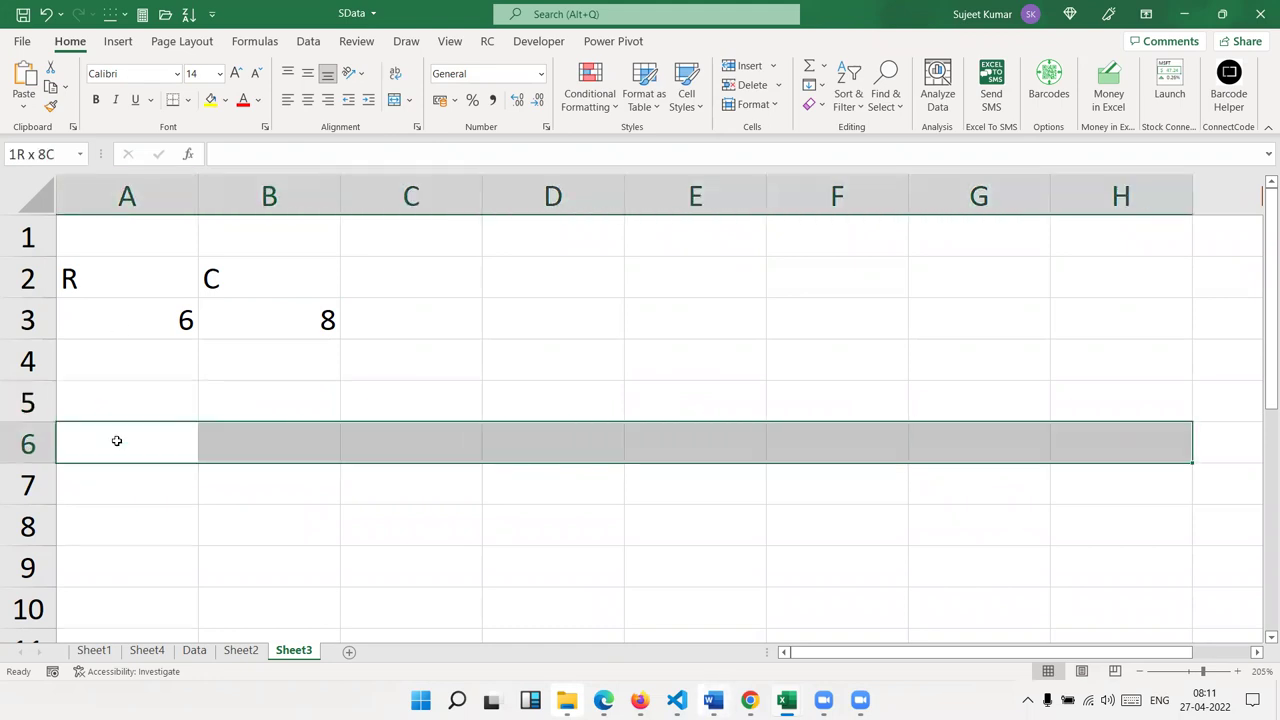
{"action": "left_click", "coordinate": [1104, 444]}
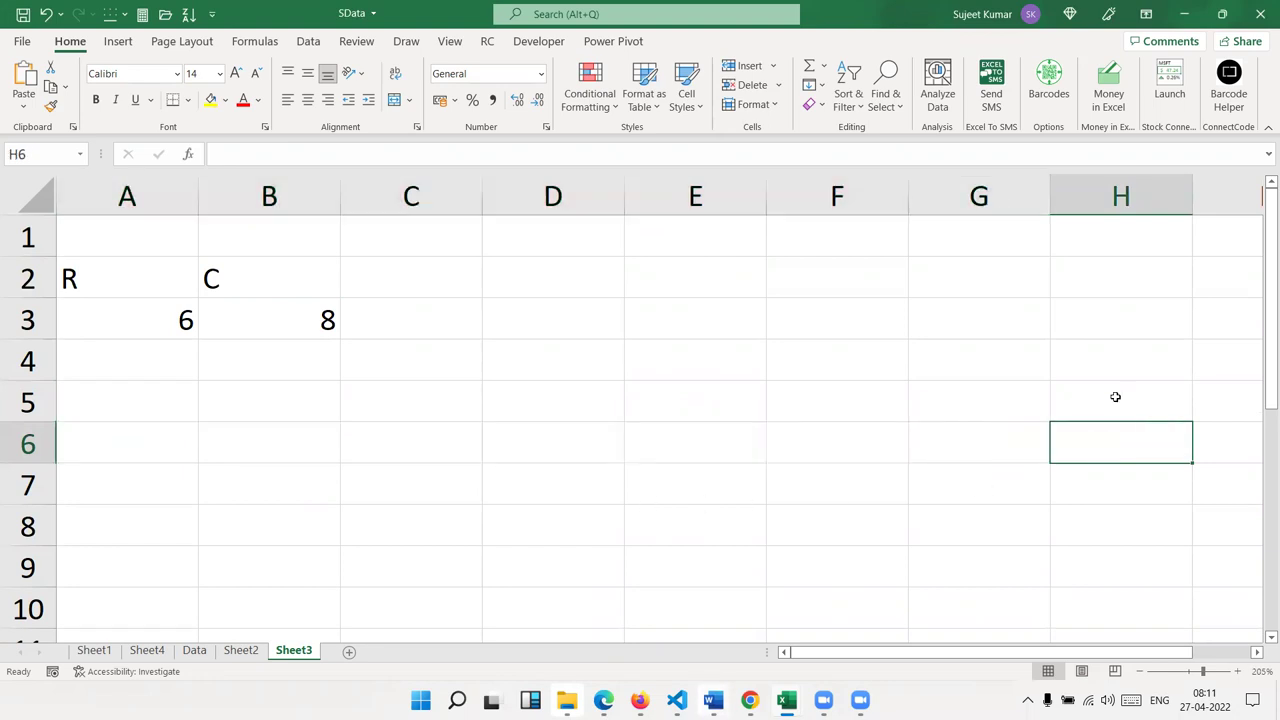
{"action": "left_click", "coordinate": [414, 310]}
{"action": "type", "text": "=ad"}
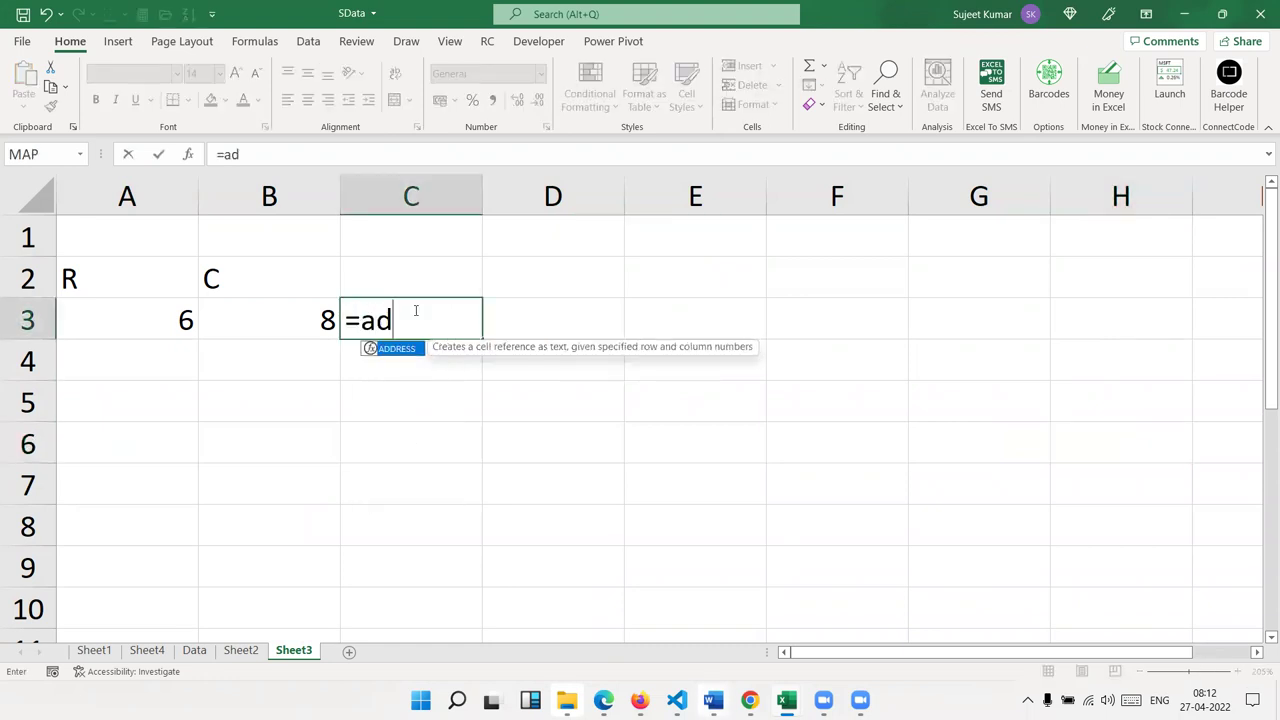
{"action": "key", "text": "Tab"}
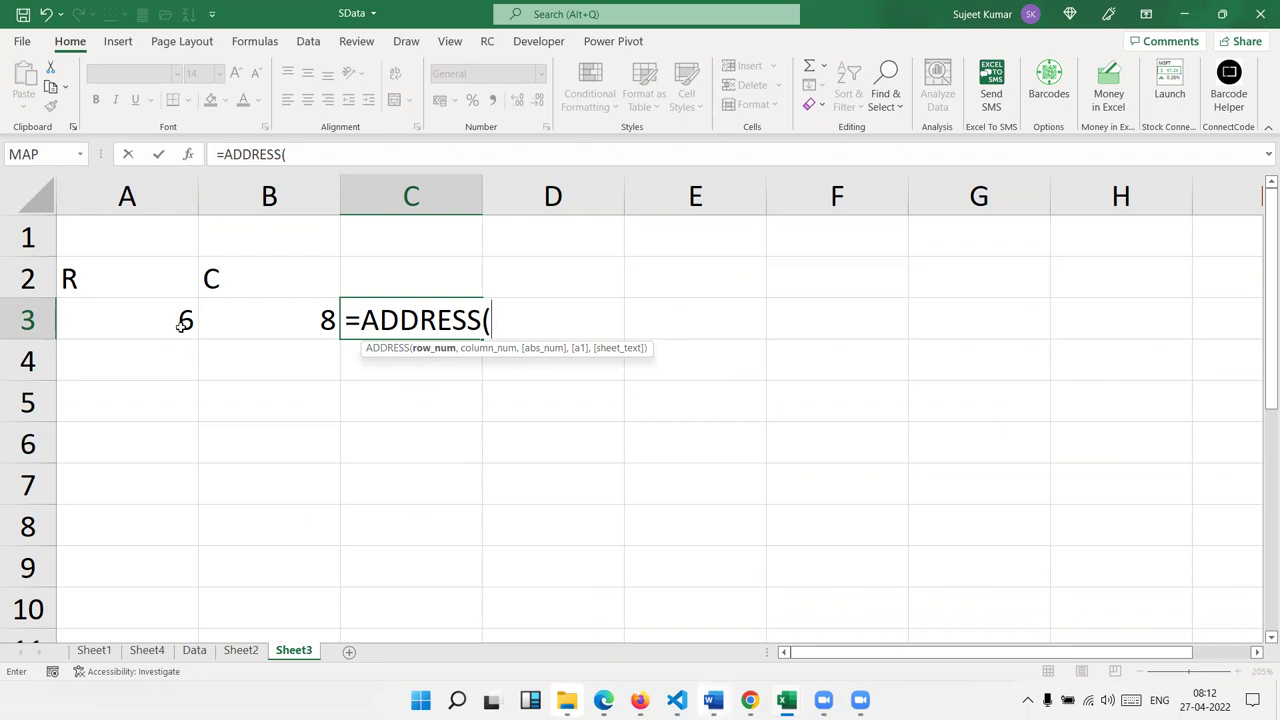
{"action": "key", "text": "Escape"}
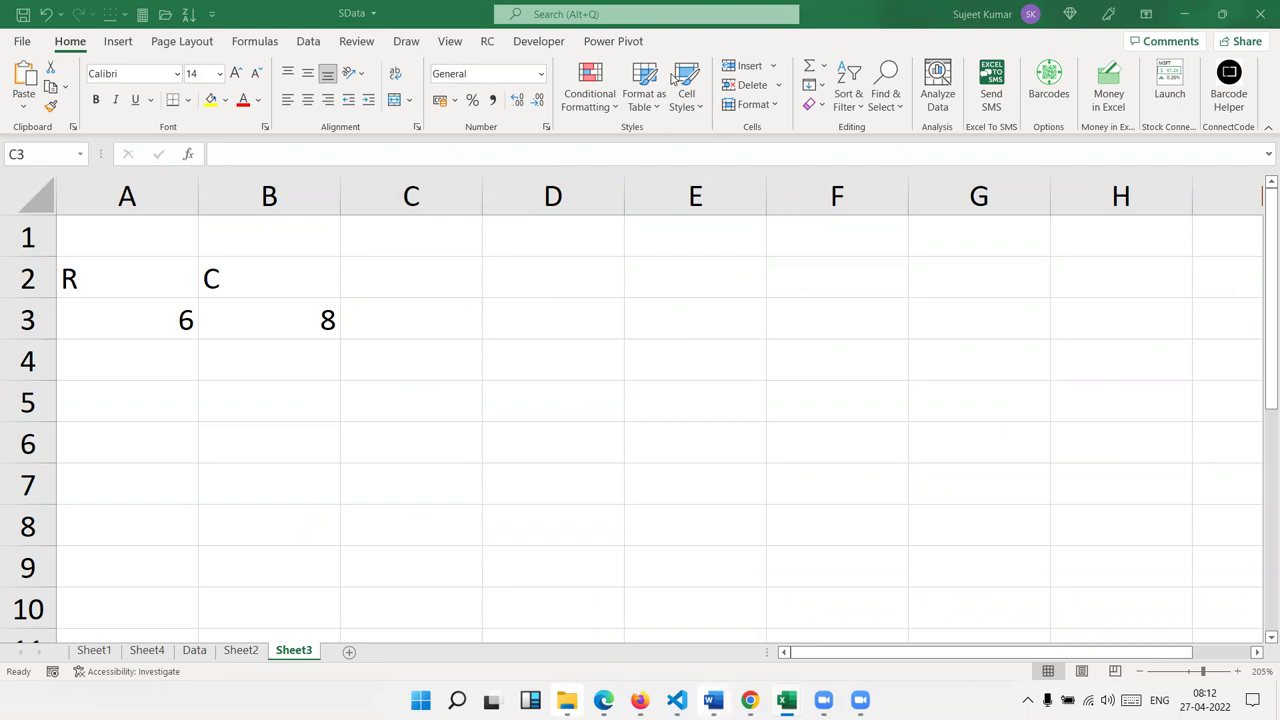
{"action": "left_click", "coordinate": [433, 326]}
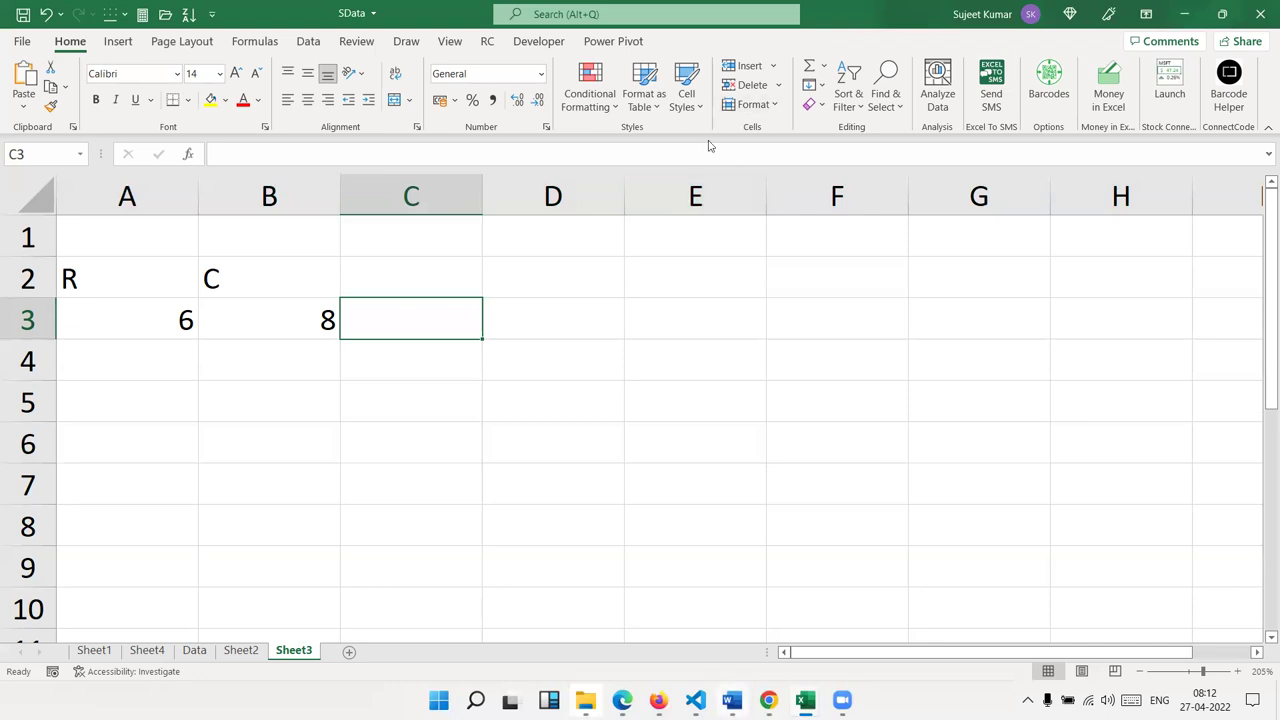
{"action": "left_click", "coordinate": [398, 360]}
{"action": "left_click", "coordinate": [400, 318]}
{"action": "left_click", "coordinate": [136, 287]}
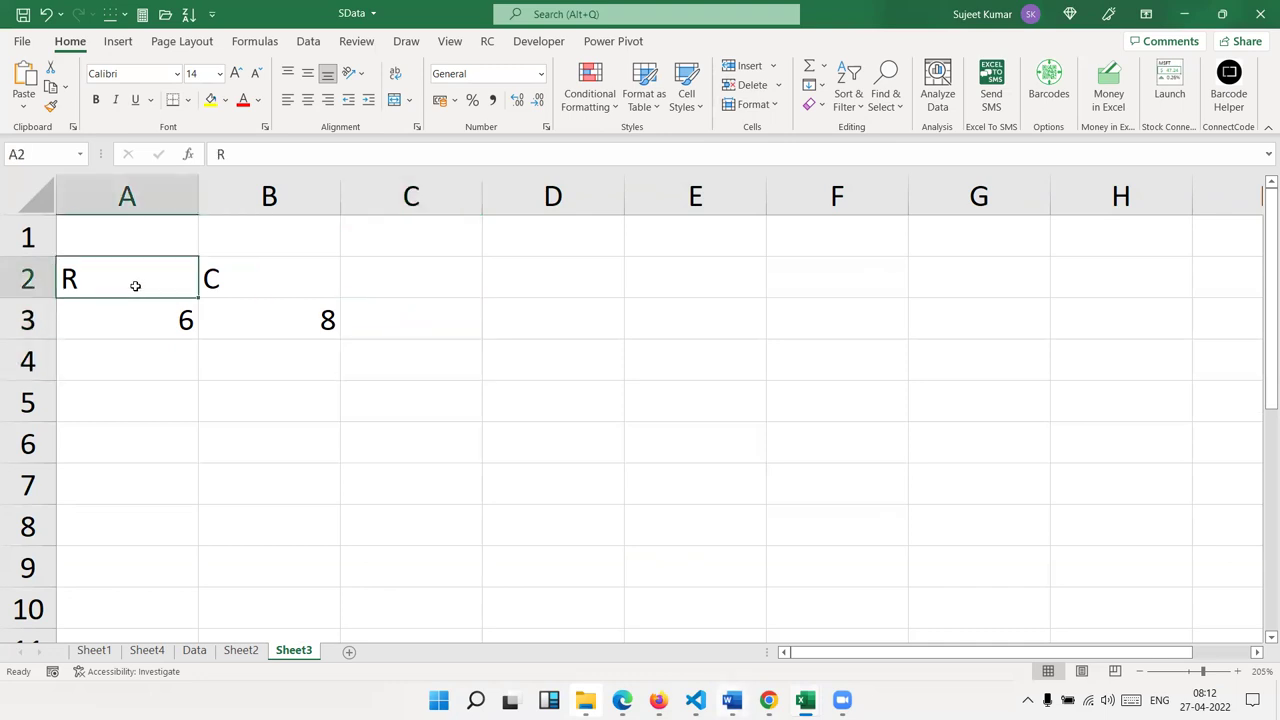
{"action": "left_click", "coordinate": [243, 290]}
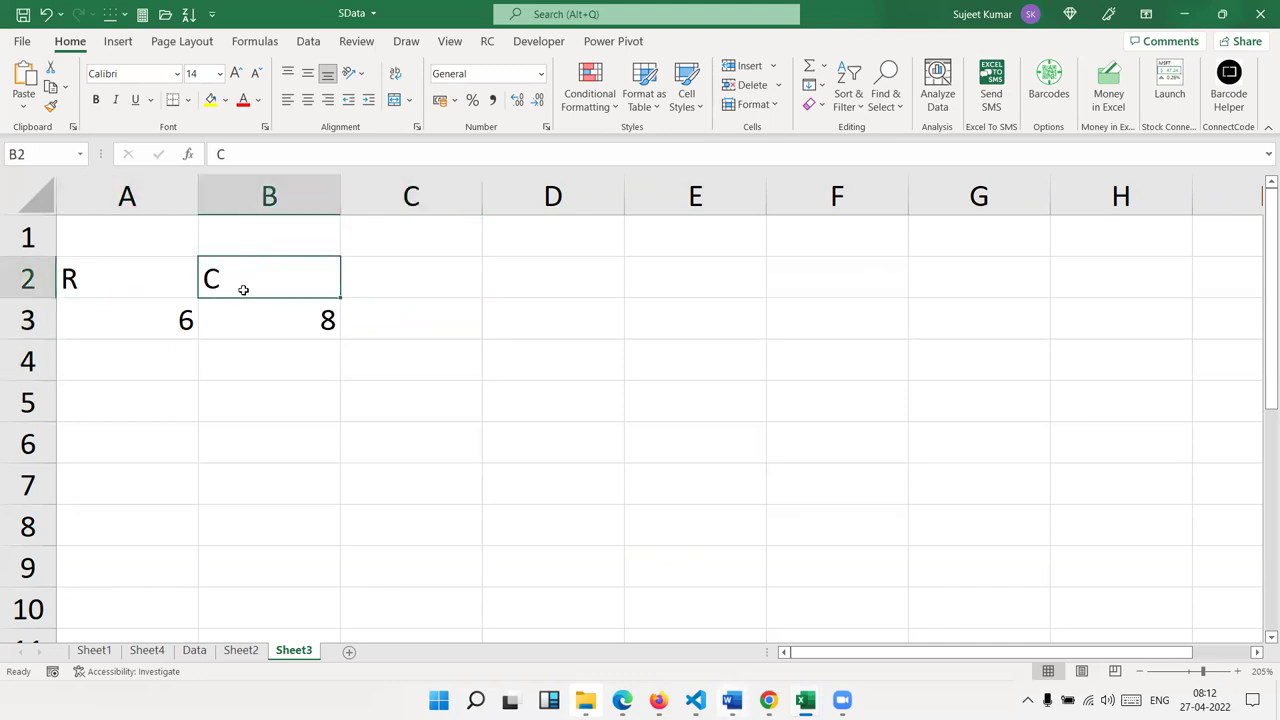
{"action": "left_click", "coordinate": [153, 328]}
{"action": "left_click", "coordinate": [274, 335]}
{"action": "left_click", "coordinate": [171, 327], "text": "shift"}
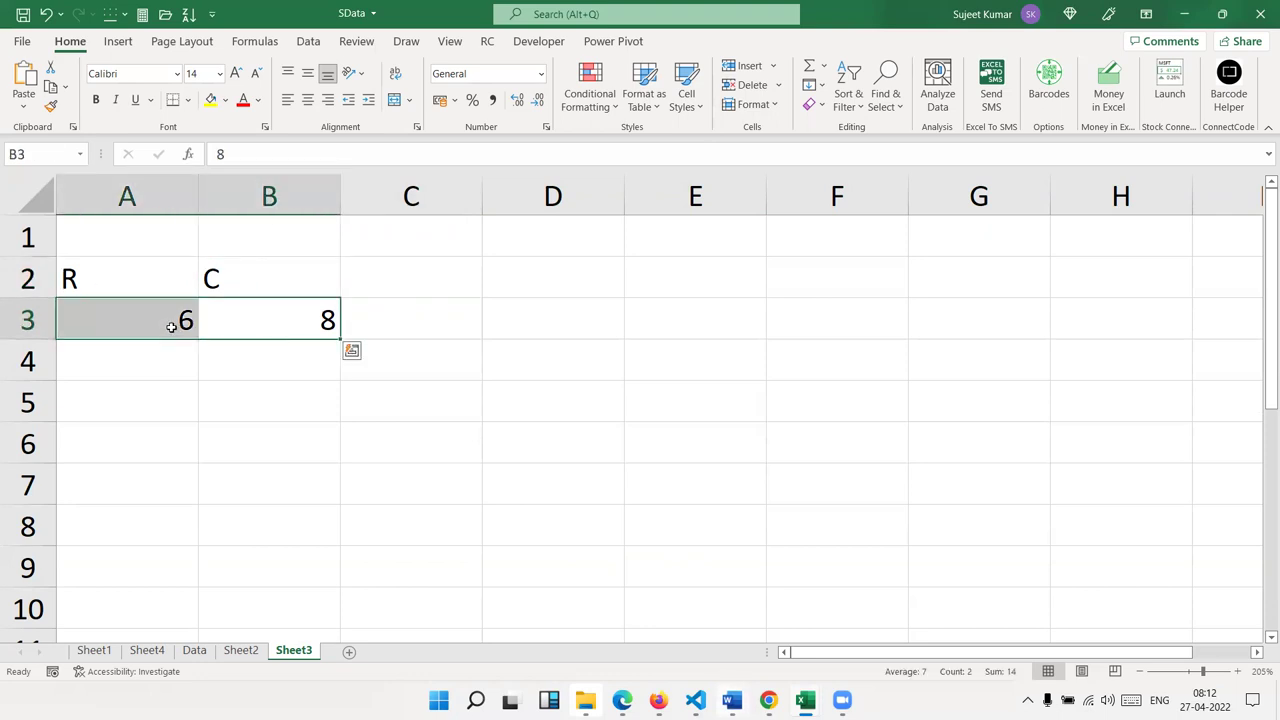
{"action": "left_click", "coordinate": [154, 320]}
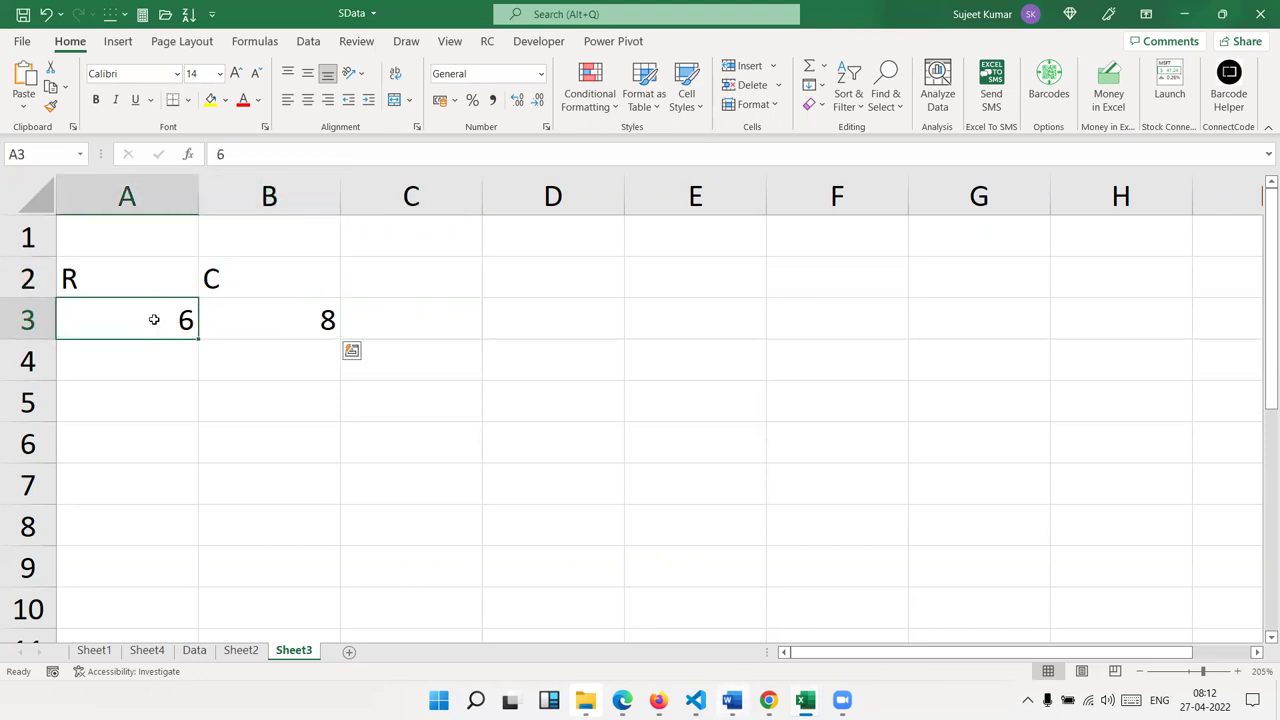
{"action": "left_click", "coordinate": [244, 317]}
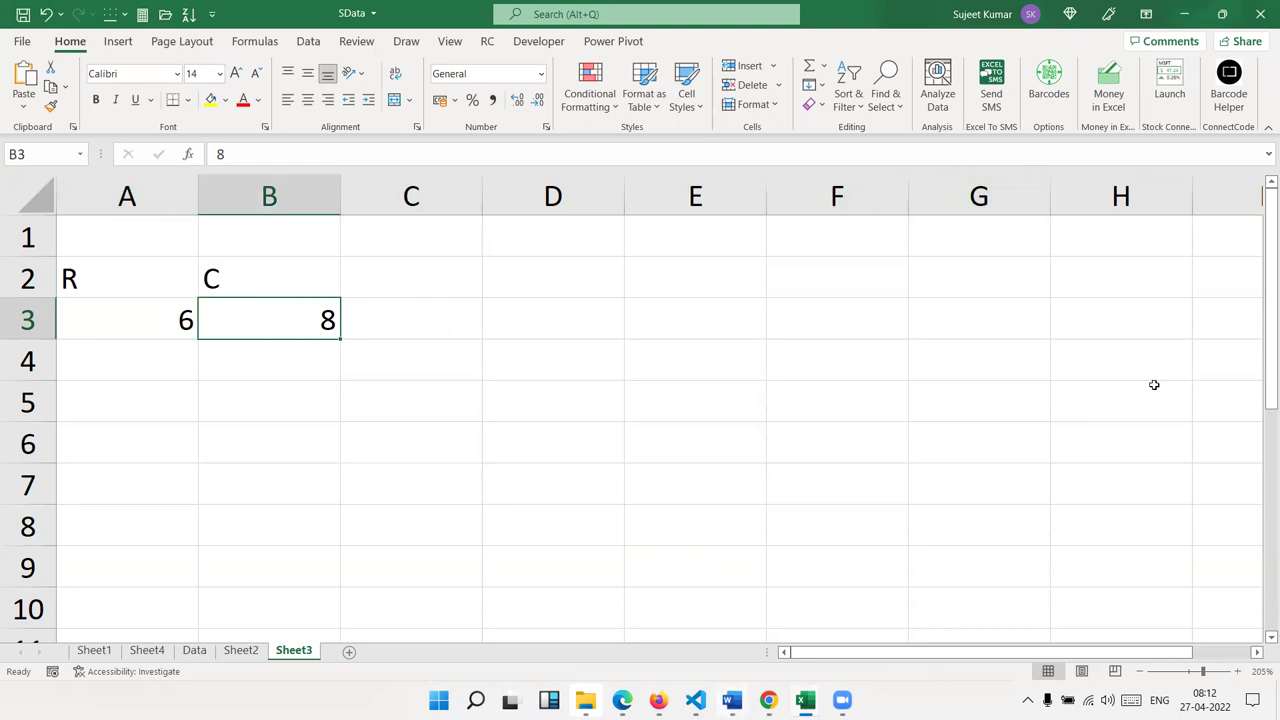
{"action": "left_click", "coordinate": [1160, 443]}
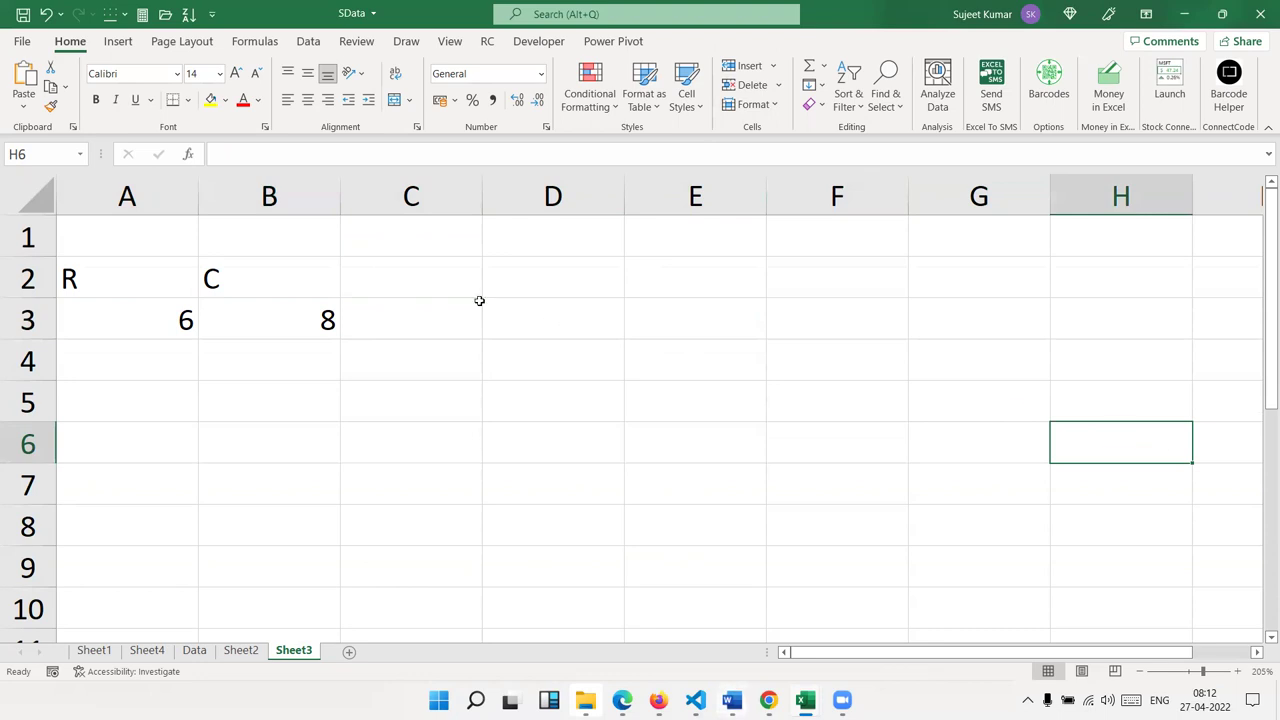
Enter =ADDRESS(A3,B3) in C3 so it returns $H$6.
{"action": "left_click", "coordinate": [406, 316]}
{"action": "type", "text": "=ad"}
{"action": "key", "text": "Tab"}
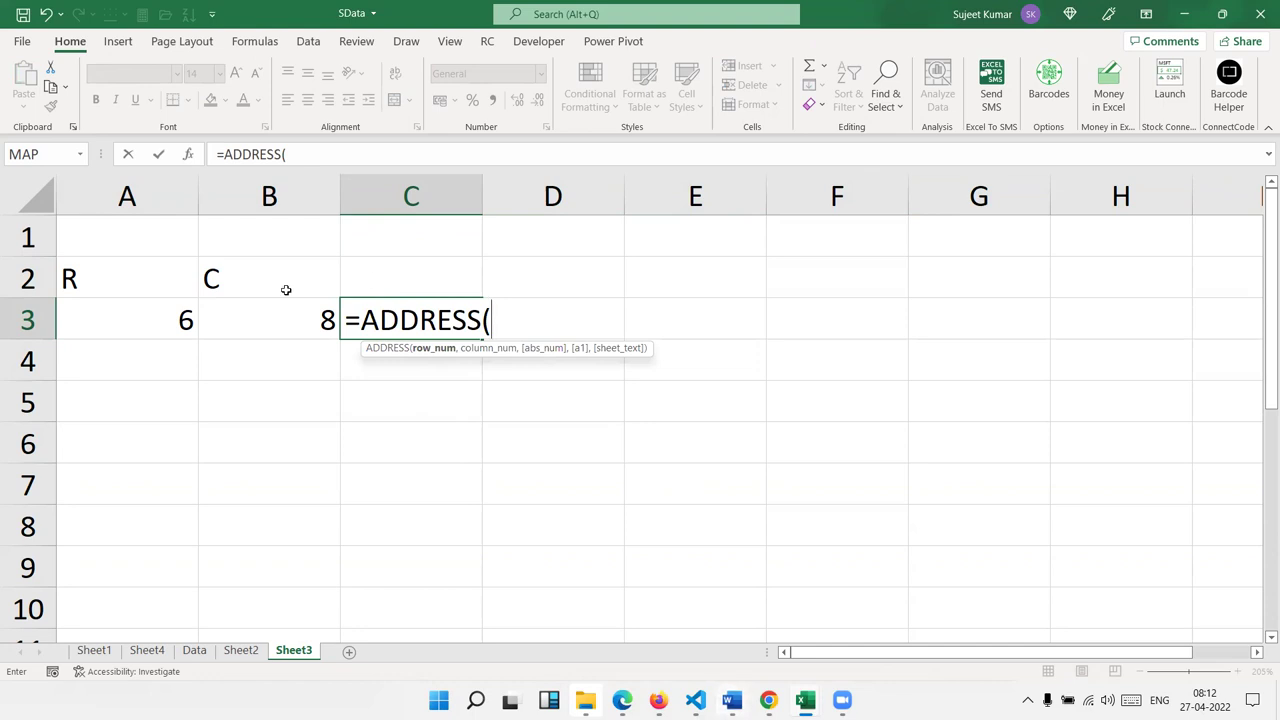
{"action": "left_click", "coordinate": [184, 322]}
{"action": "type", "text": ","}
{"action": "left_click", "coordinate": [304, 315]}
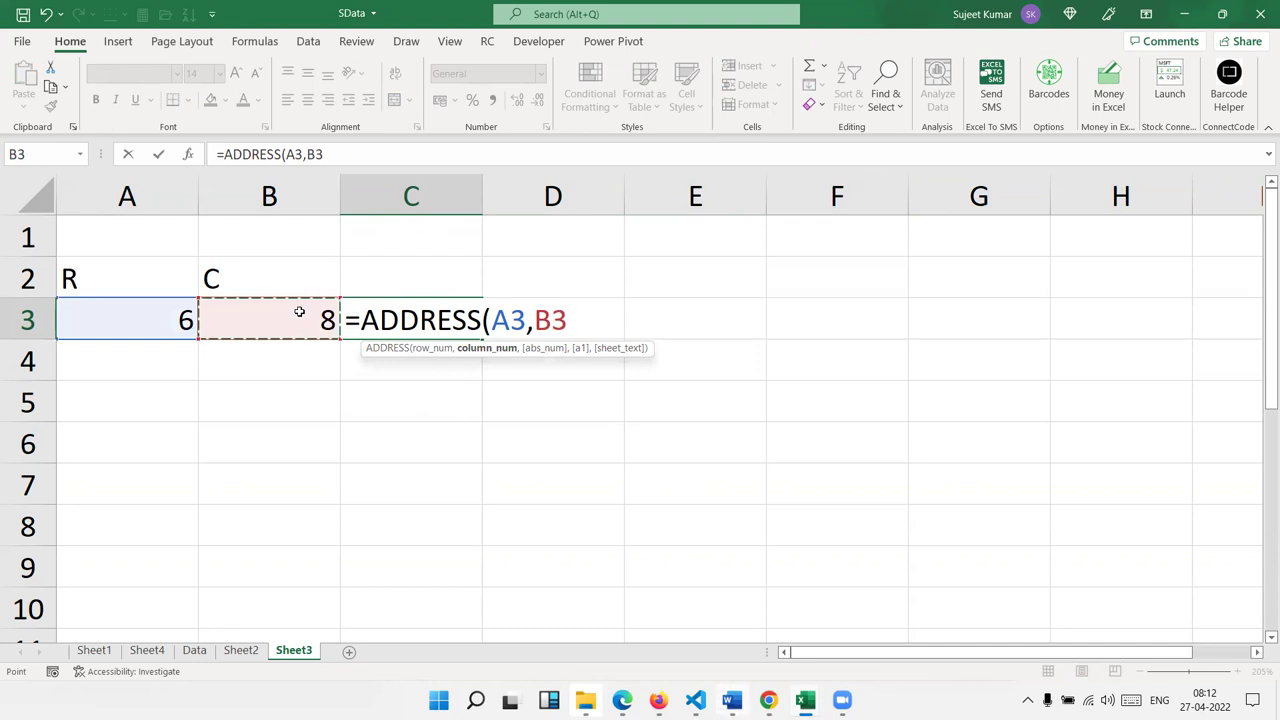
{"action": "key", "text": "Return"}
{"action": "key", "text": "Up"}
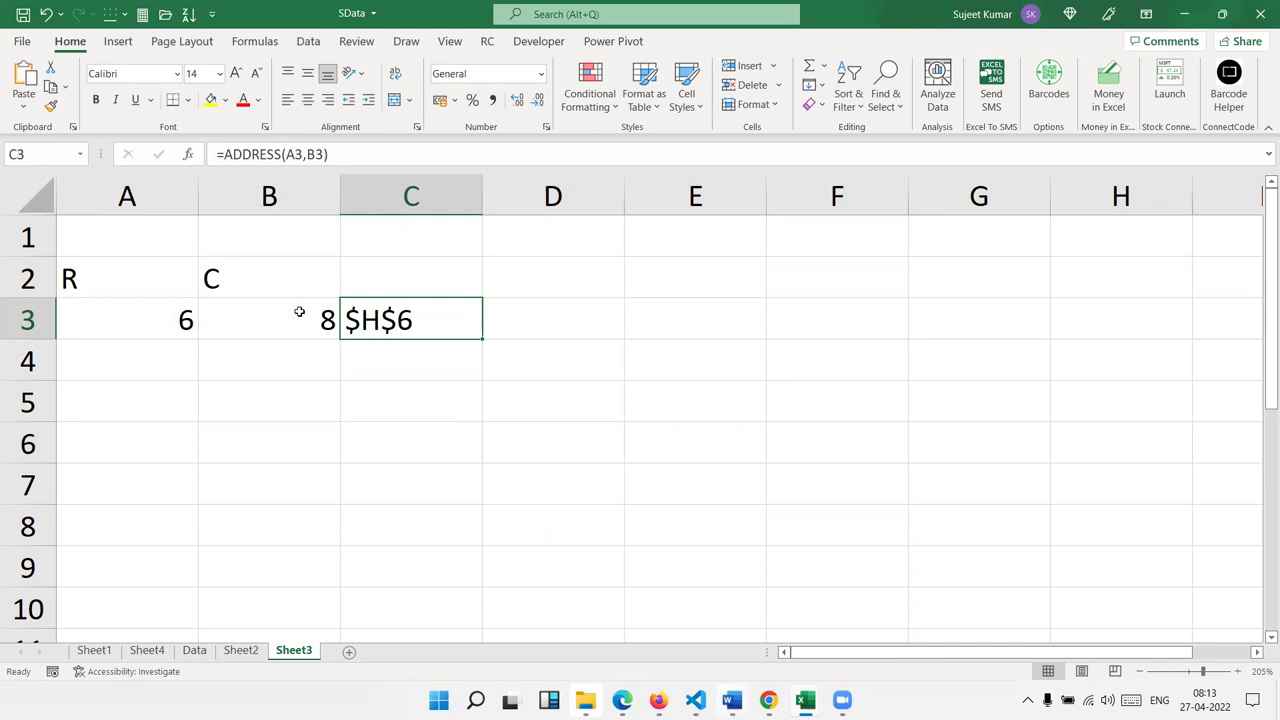
Put 500 in H6 and recheck the ADDRESS result in C3.
{"action": "left_click", "coordinate": [1152, 447]}
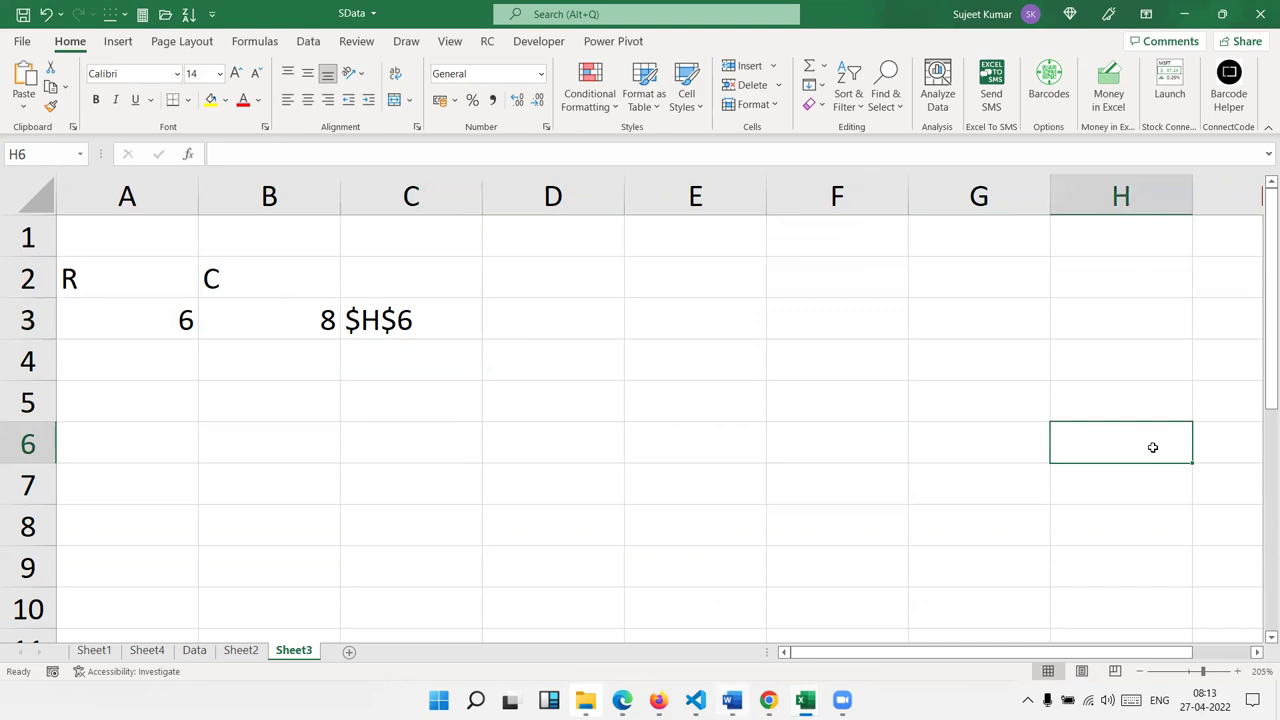
{"action": "type", "text": "500"}
{"action": "key", "text": "Return"}
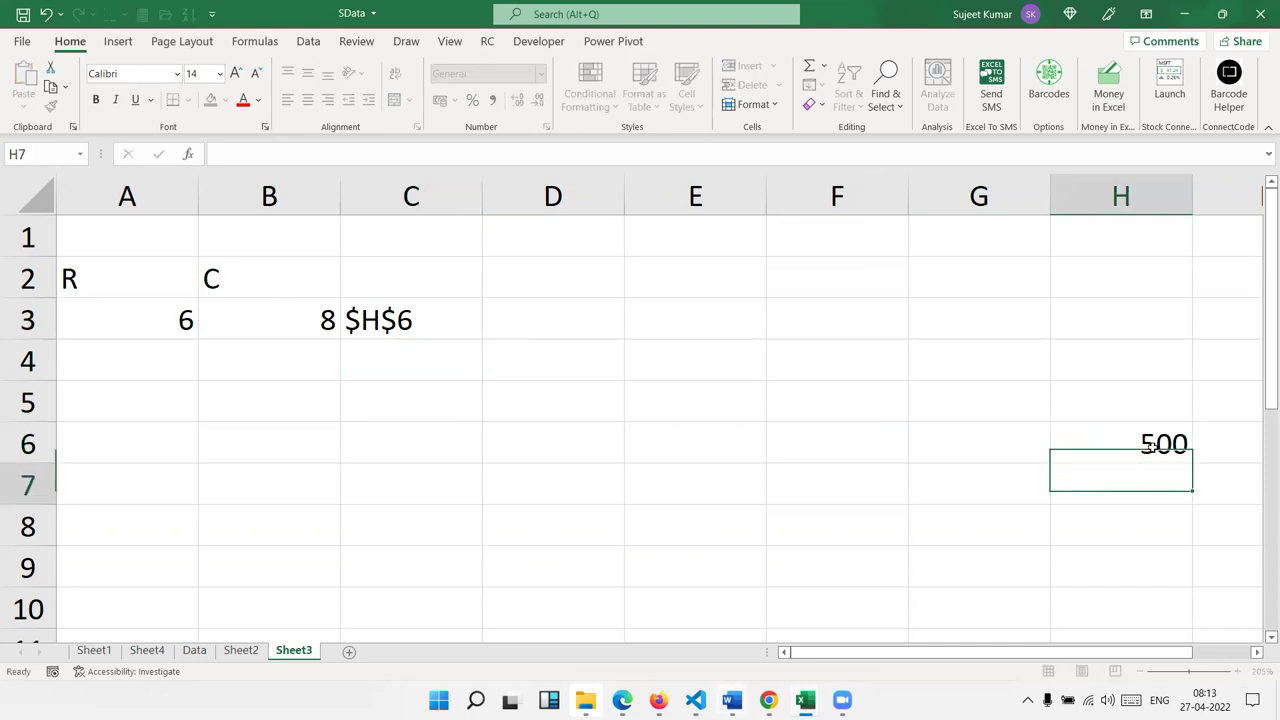
{"action": "left_click", "coordinate": [443, 323]}
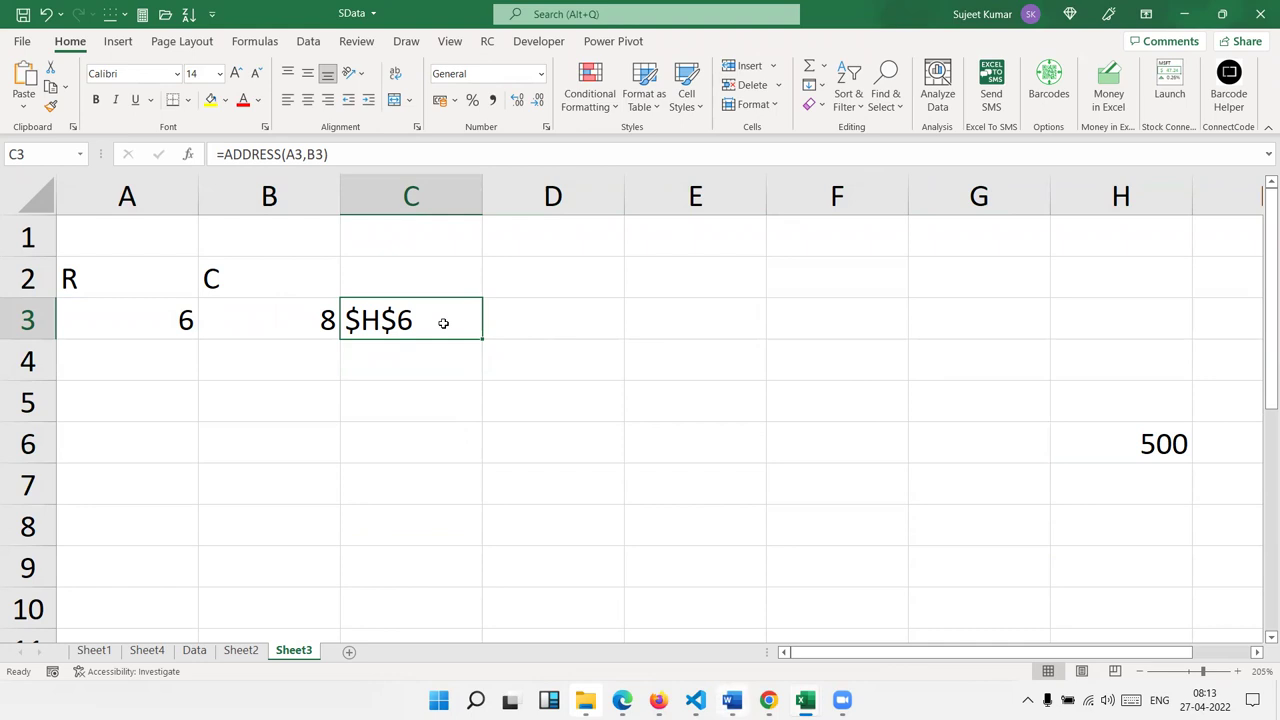
Enter =INDIRECT(C3) in D3 so it returns 500 from H6.
{"action": "key", "text": "Right"}
{"action": "type", "text": "="}
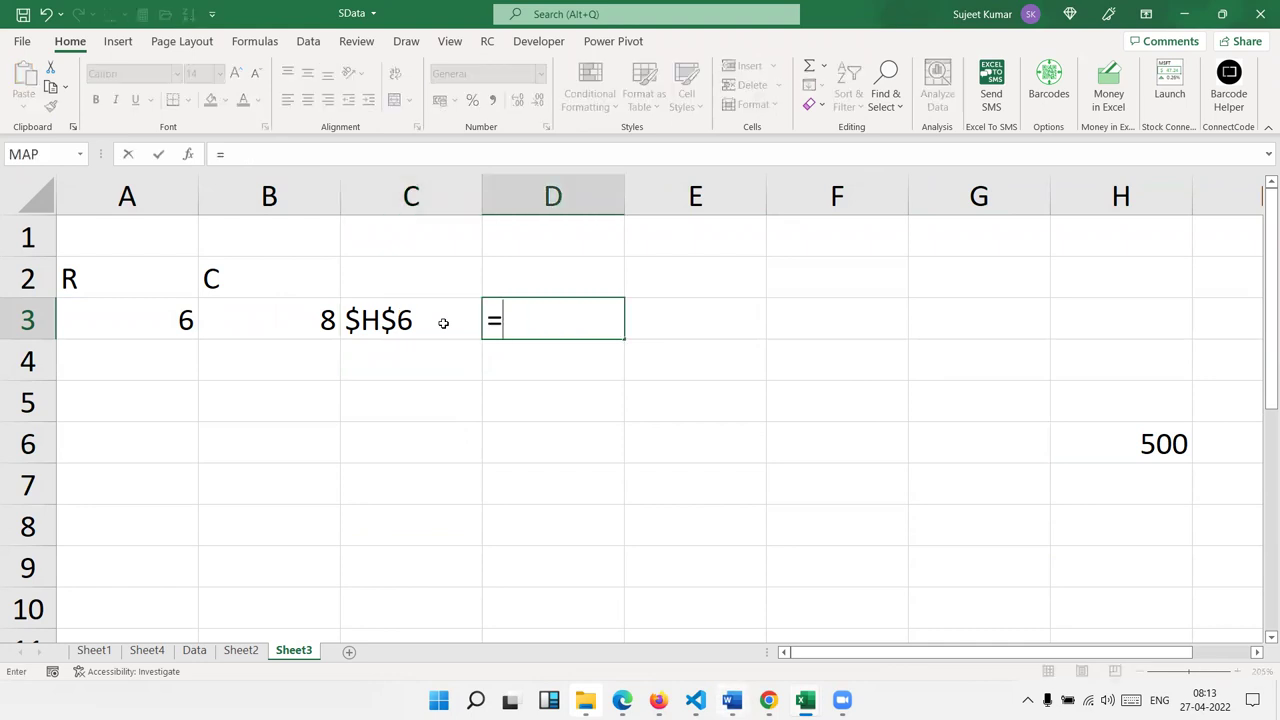
{"action": "type", "text": "ad"}
{"action": "key", "text": "Tab"}
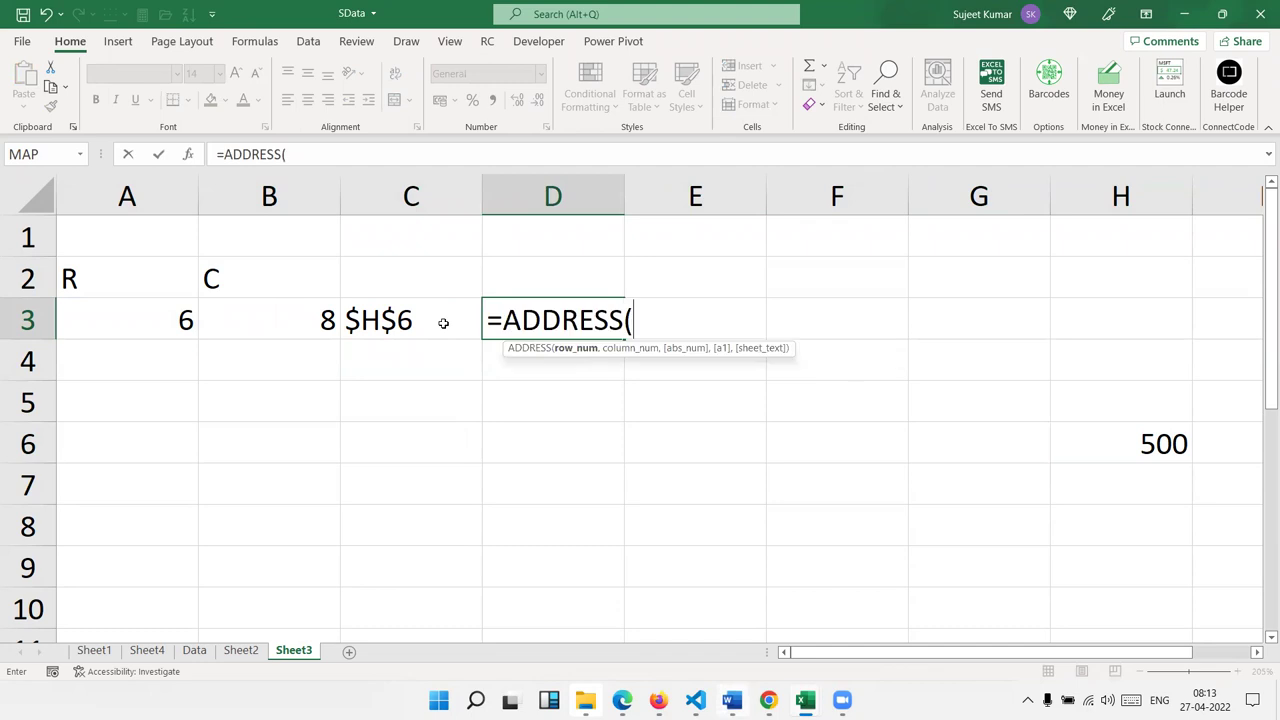
{"action": "key", "text": "Escape"}
{"action": "type", "text": "=ind"}
{"action": "key", "text": "Down"}
{"action": "key", "text": "Tab"}
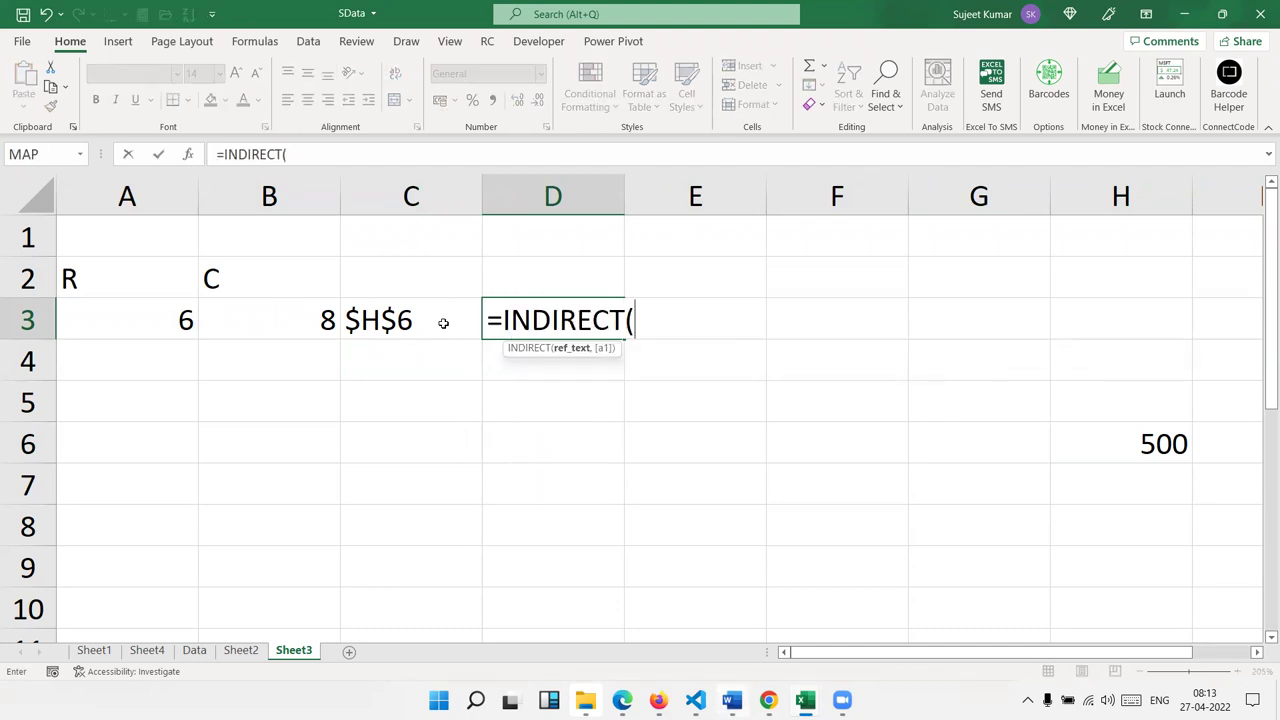
{"action": "left_click", "coordinate": [433, 303]}
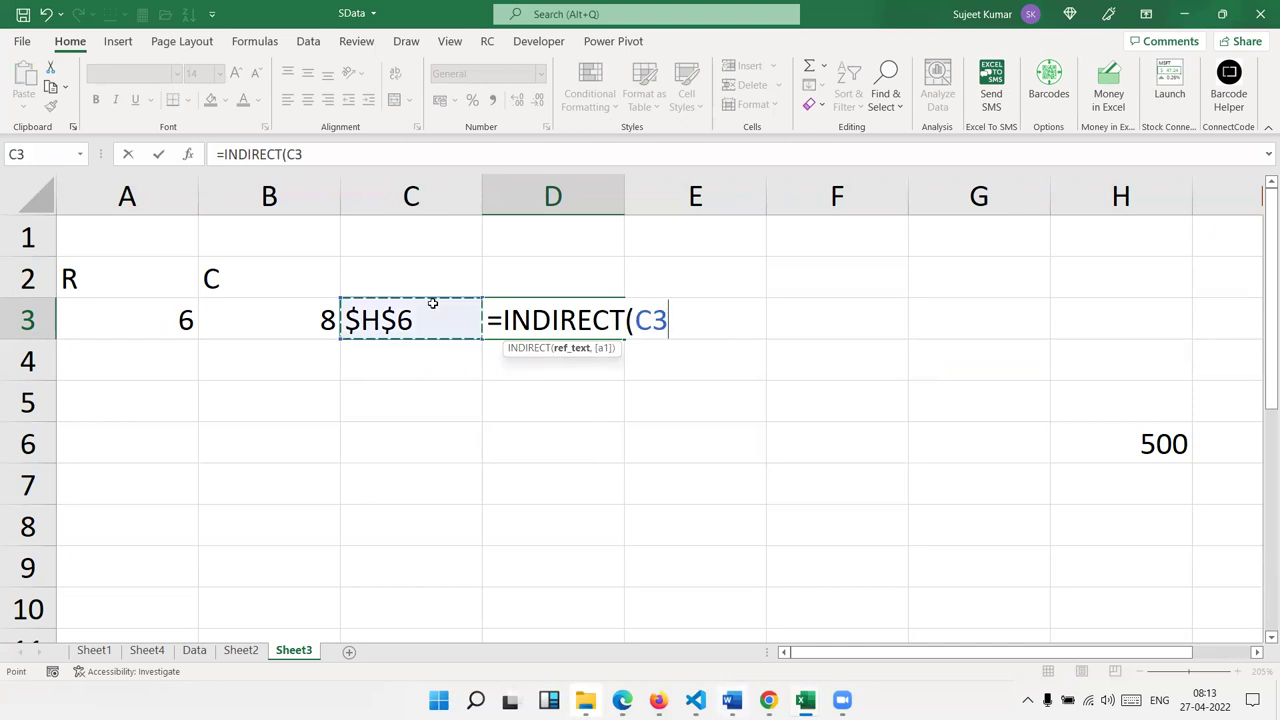
{"action": "key", "text": "Return"}
{"action": "key", "text": "Up"}
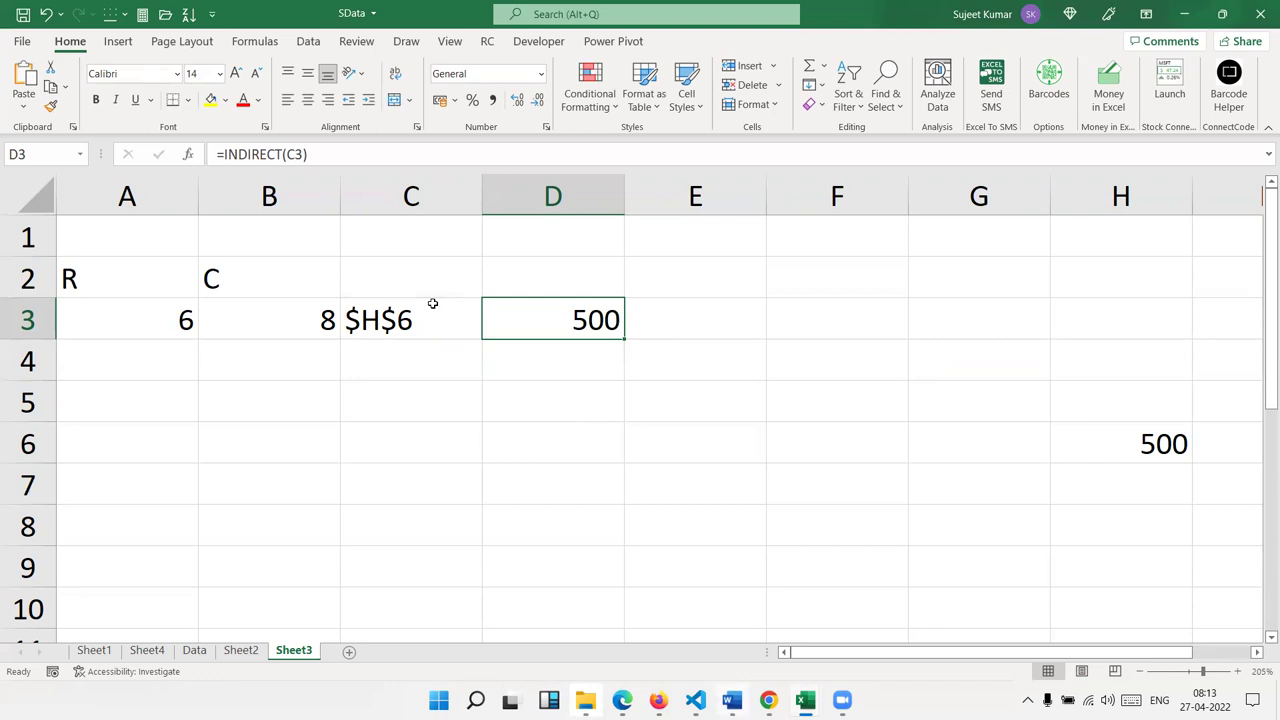
Put 50 in A1 and the text A1 in B5.
{"action": "left_click", "coordinate": [107, 242]}
{"action": "type", "text": "50"}
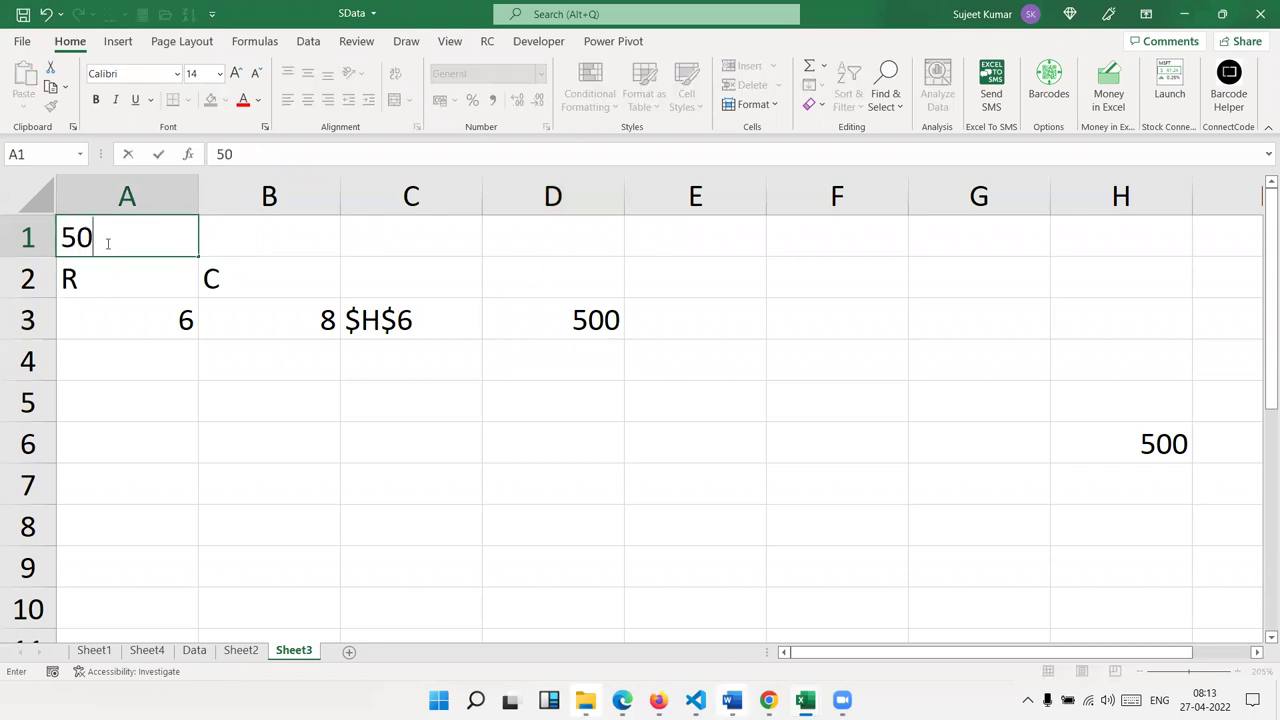
{"action": "left_click", "coordinate": [417, 411]}
{"action": "type", "text": "="}
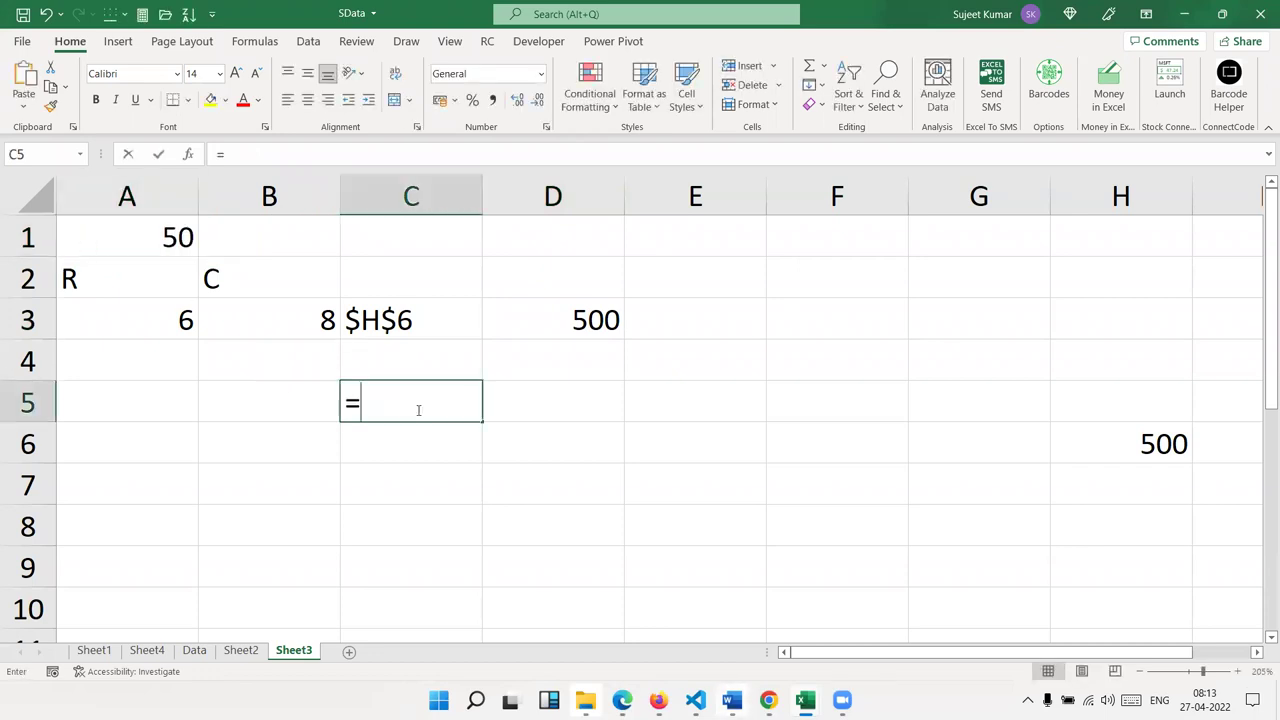
{"action": "type", "text": "a1"}
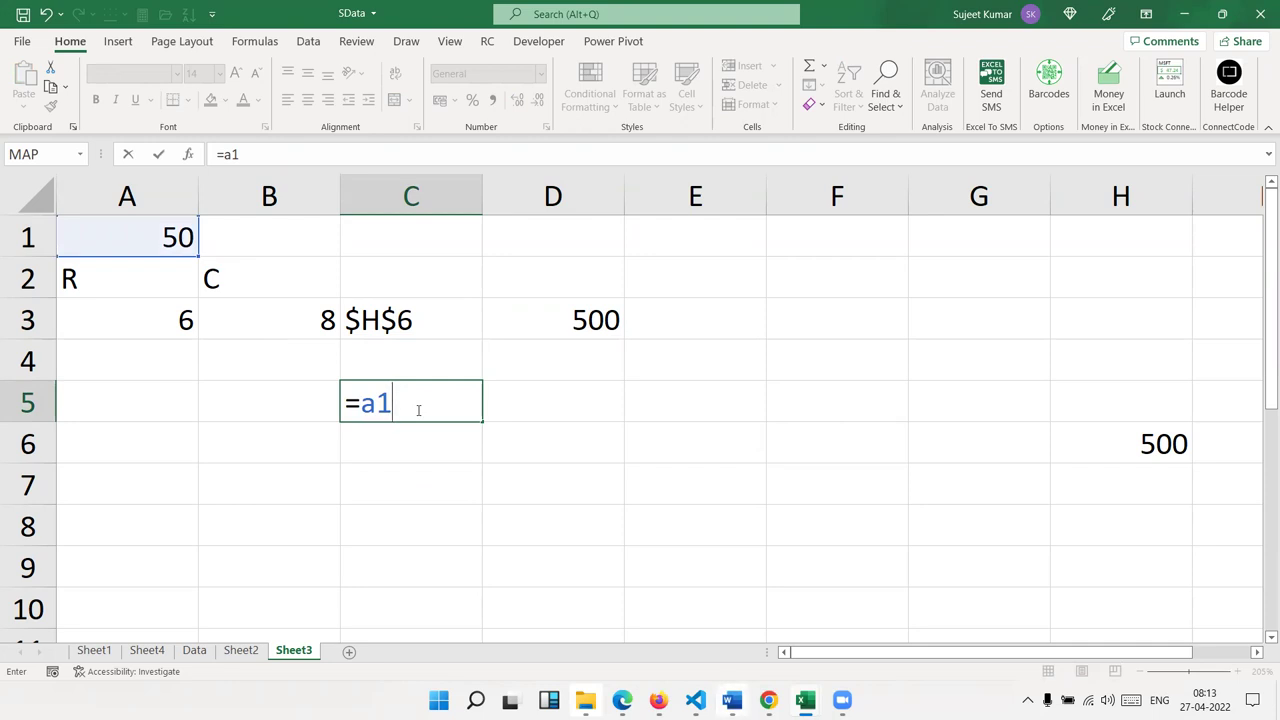
{"action": "key", "text": "Escape"}
{"action": "key", "text": "Left"}
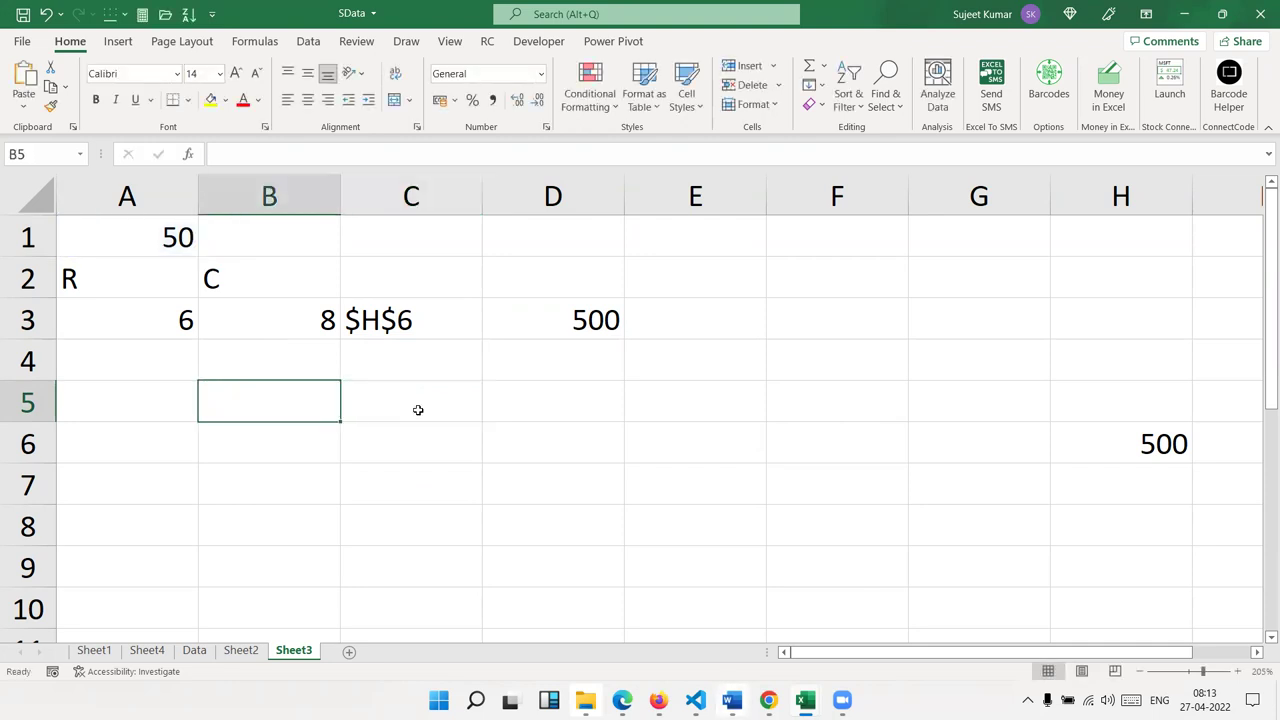
{"action": "type", "text": "A1"}
{"action": "key", "text": "Tab"}
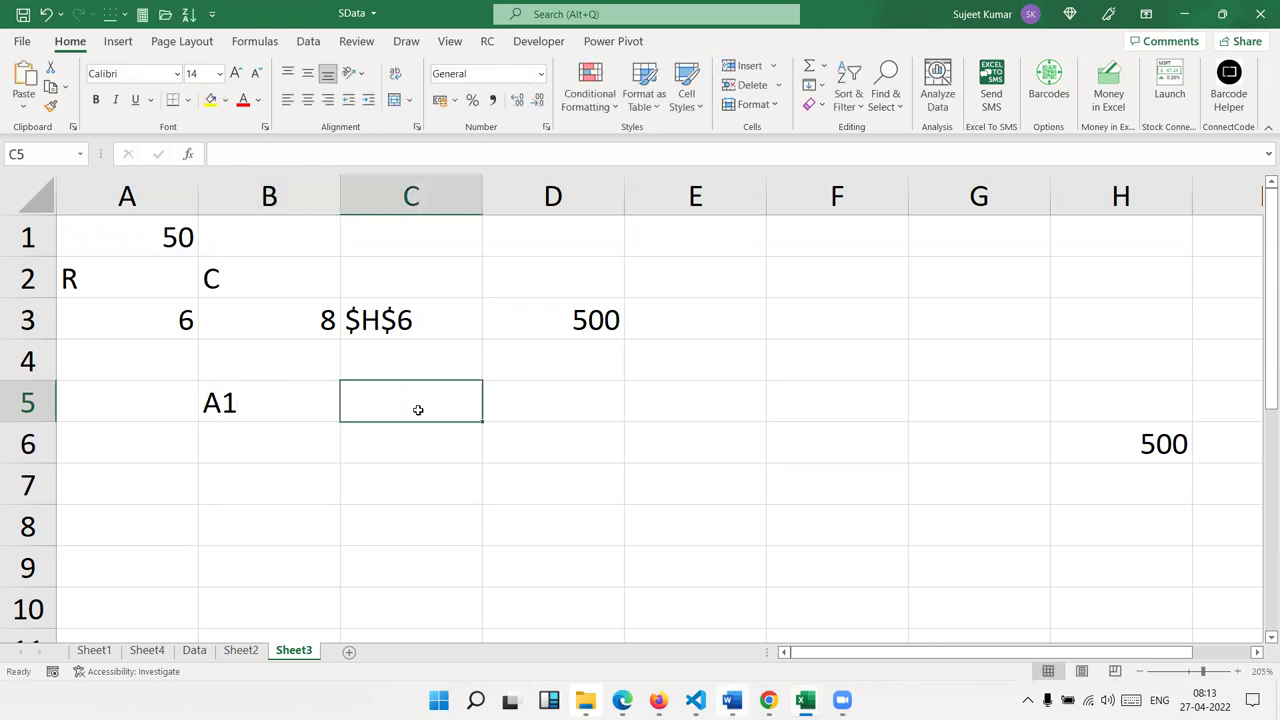
Enter =B5 in C5 so it displays A1.
{"action": "type", "text": "="}
{"action": "left_click", "coordinate": [270, 418]}
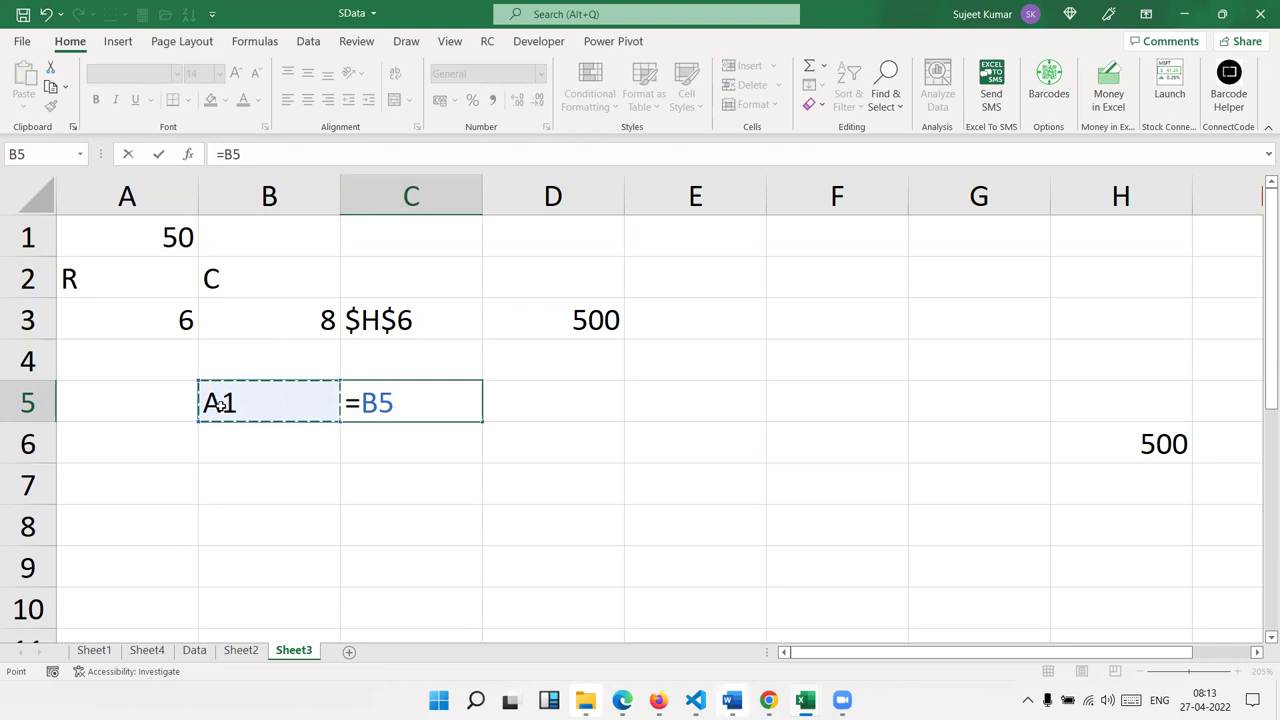
{"action": "left_click", "coordinate": [151, 236]}
{"action": "key", "text": "Return"}
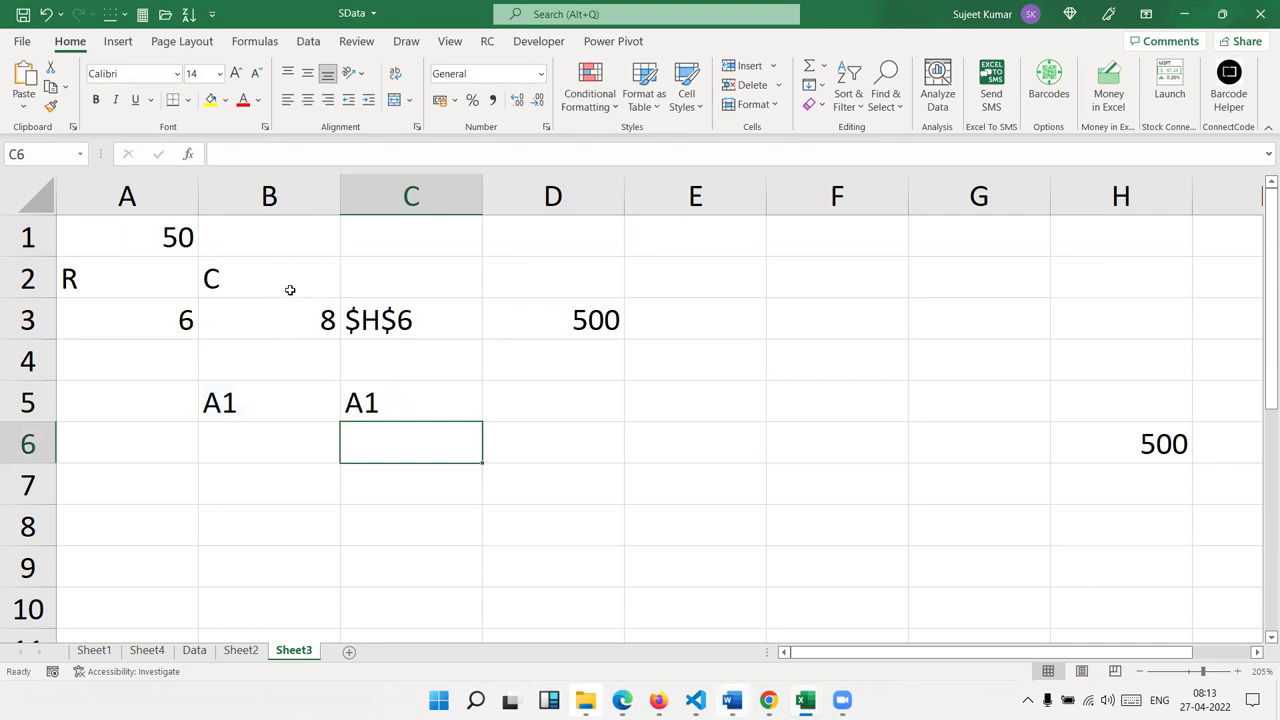
Edit C5 to =INDIRECT(B5) so it returns 50 from A1.
{"action": "double_click", "coordinate": [405, 405]}
{"action": "double_click", "coordinate": [385, 402]}
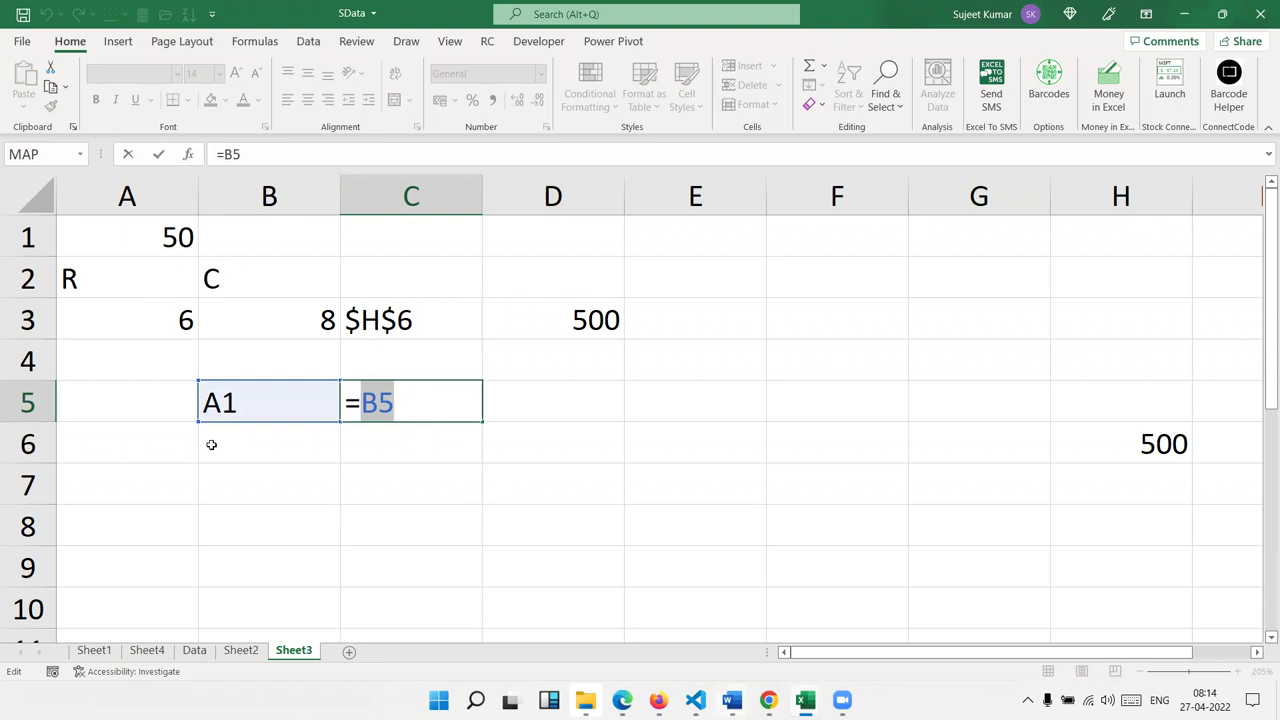
{"action": "key", "text": "Left"}
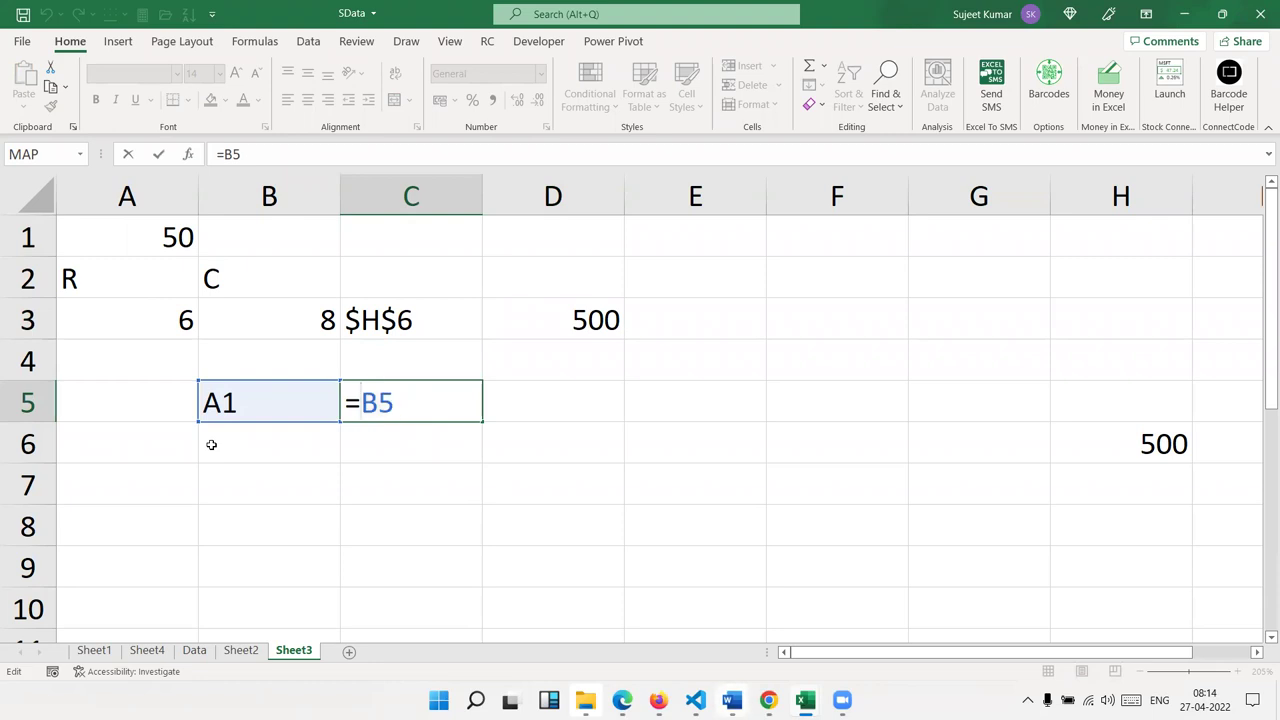
{"action": "type", "text": "ind"}
{"action": "key", "text": "Down"}
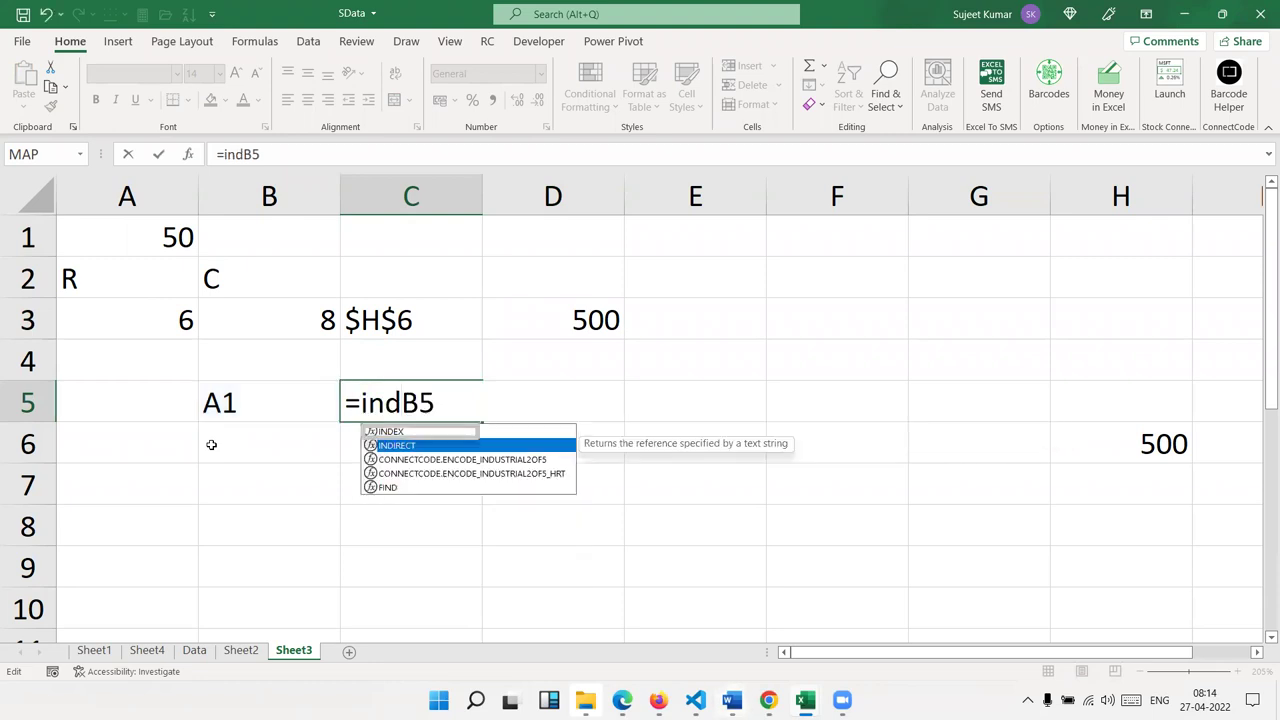
{"action": "key", "text": "Tab"}
{"action": "key", "text": "Right"}
{"action": "type", "text": ")"}
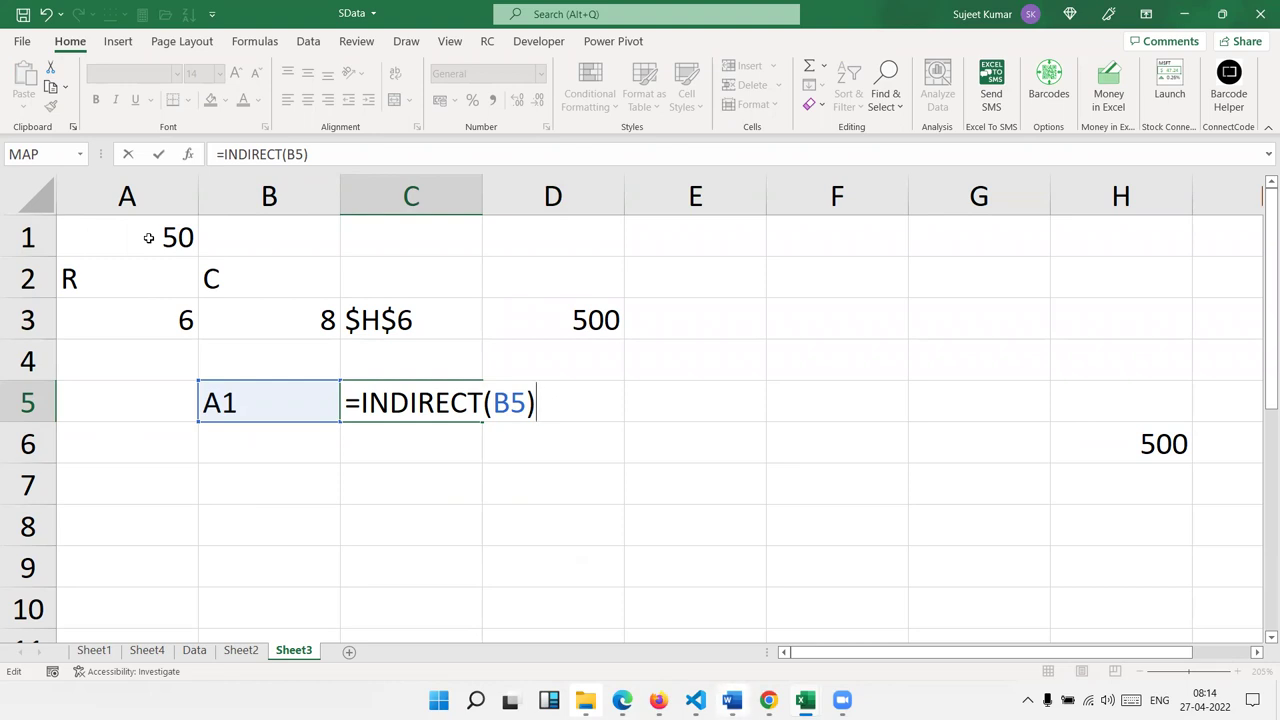
{"action": "key", "text": "Return"}
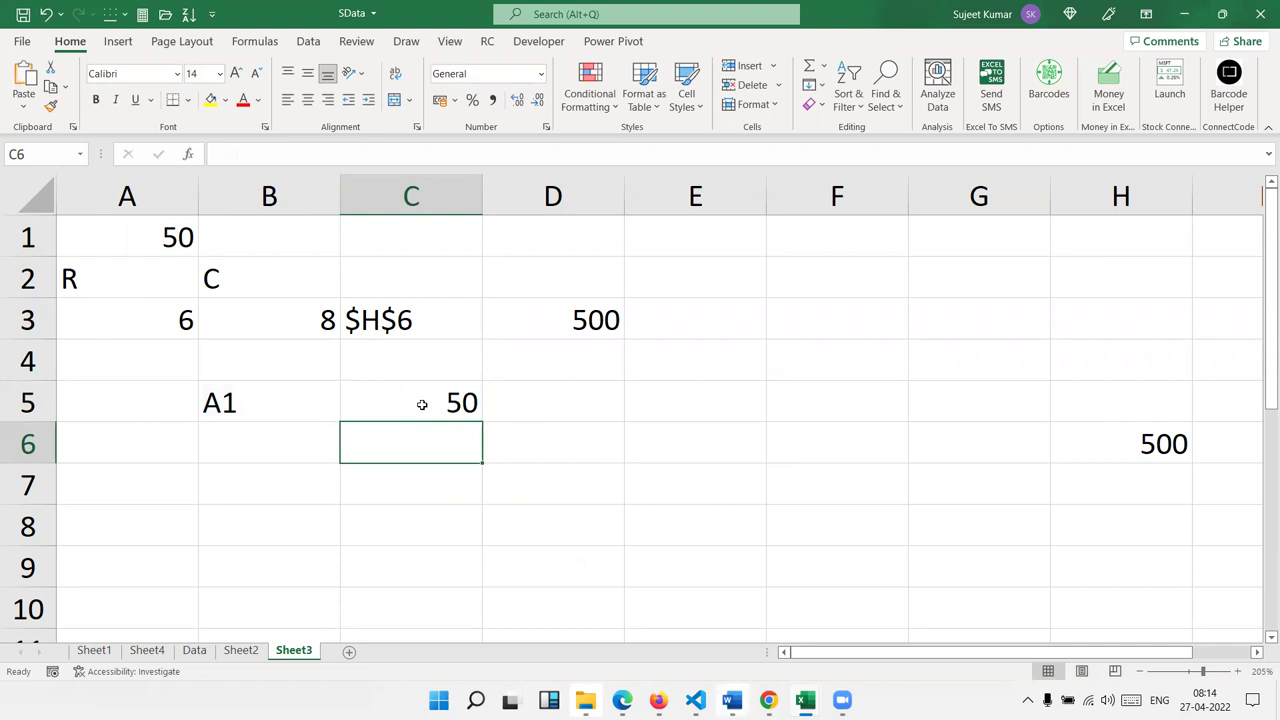
{"action": "left_click", "coordinate": [418, 393]}
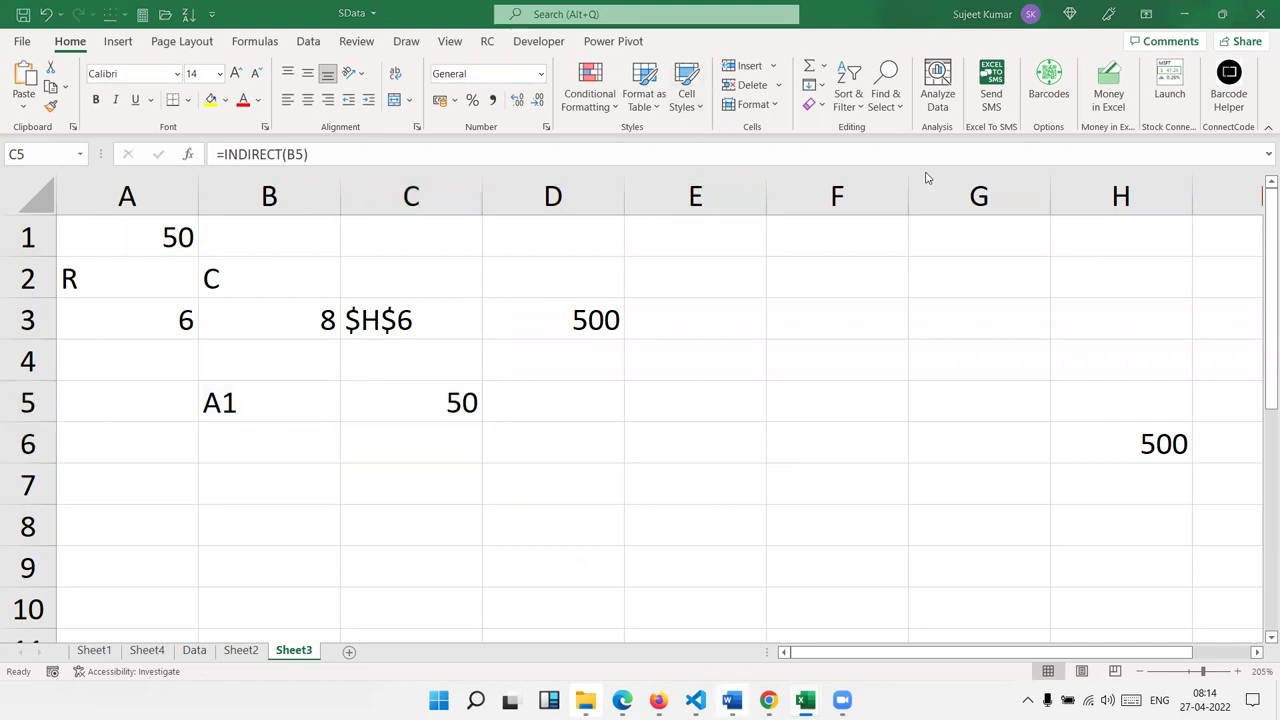
Review the ADDRESS formula in C3 and the INDIRECT formula in D3 without changes.
{"action": "left_click", "coordinate": [421, 318]}
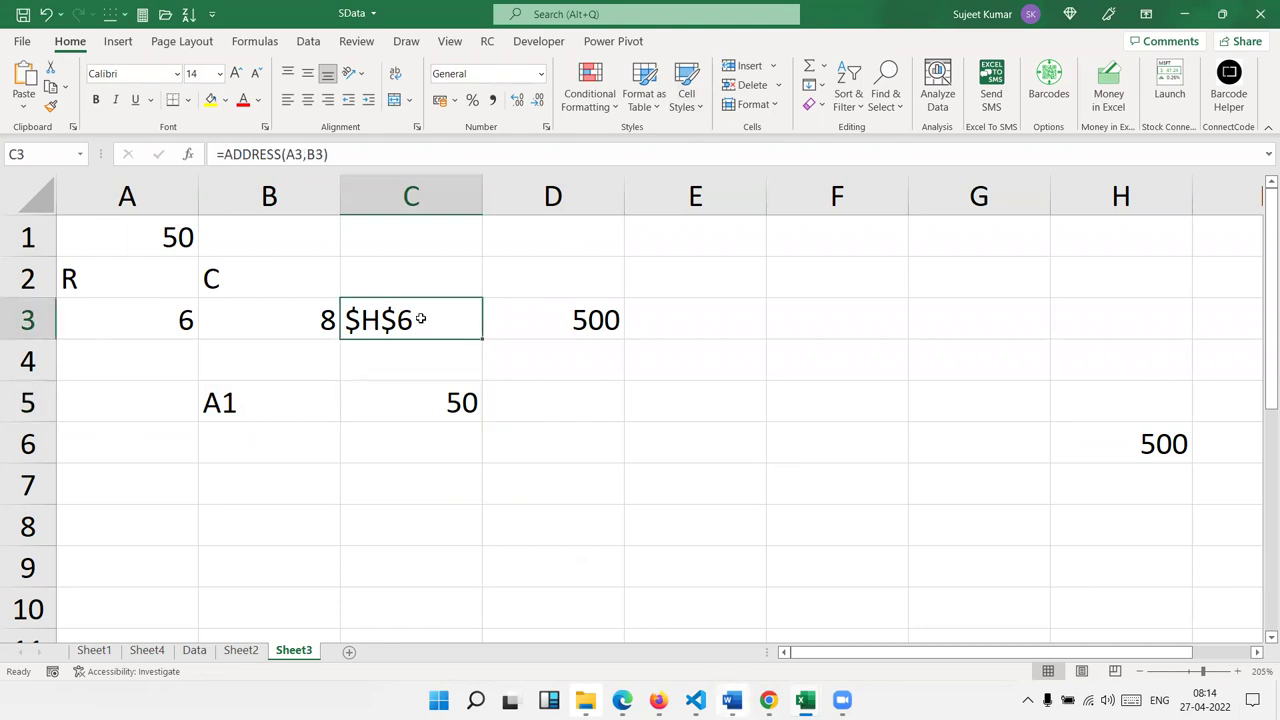
{"action": "double_click", "coordinate": [421, 318]}
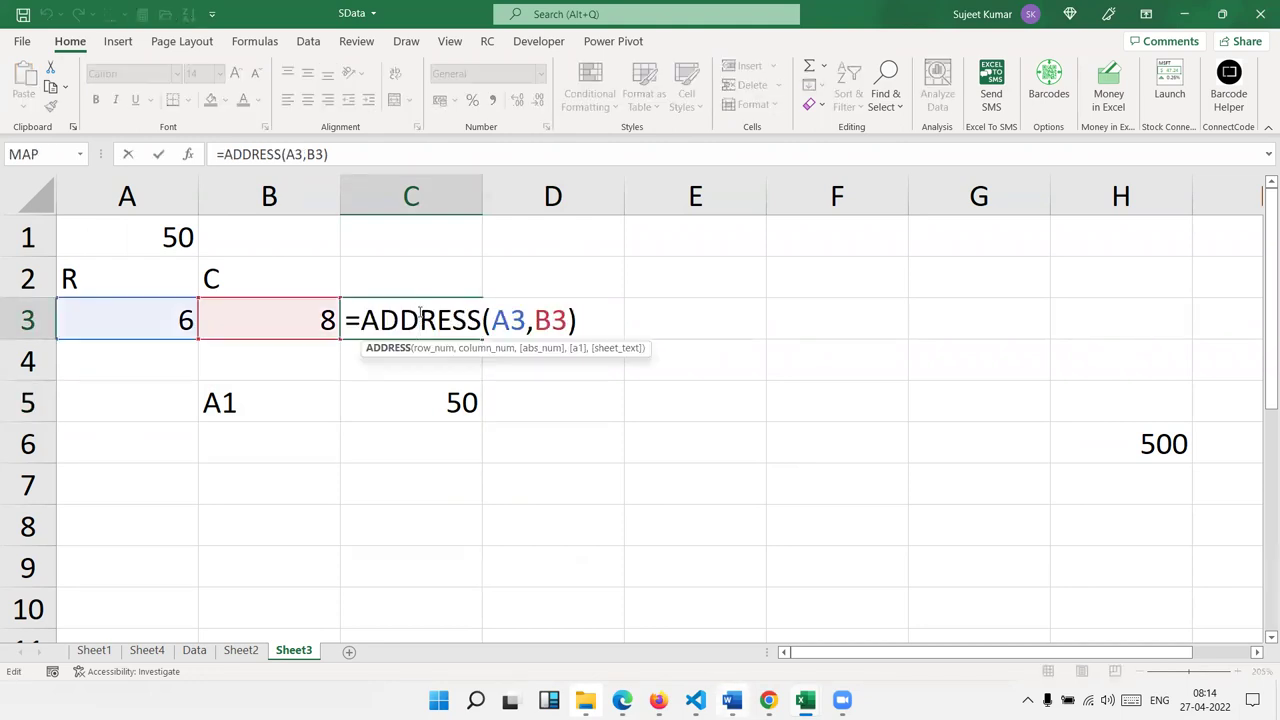
{"action": "key", "text": "Return"}
{"action": "double_click", "coordinate": [562, 309]}
{"action": "type", "text": "=INDIRECT(C3)"}
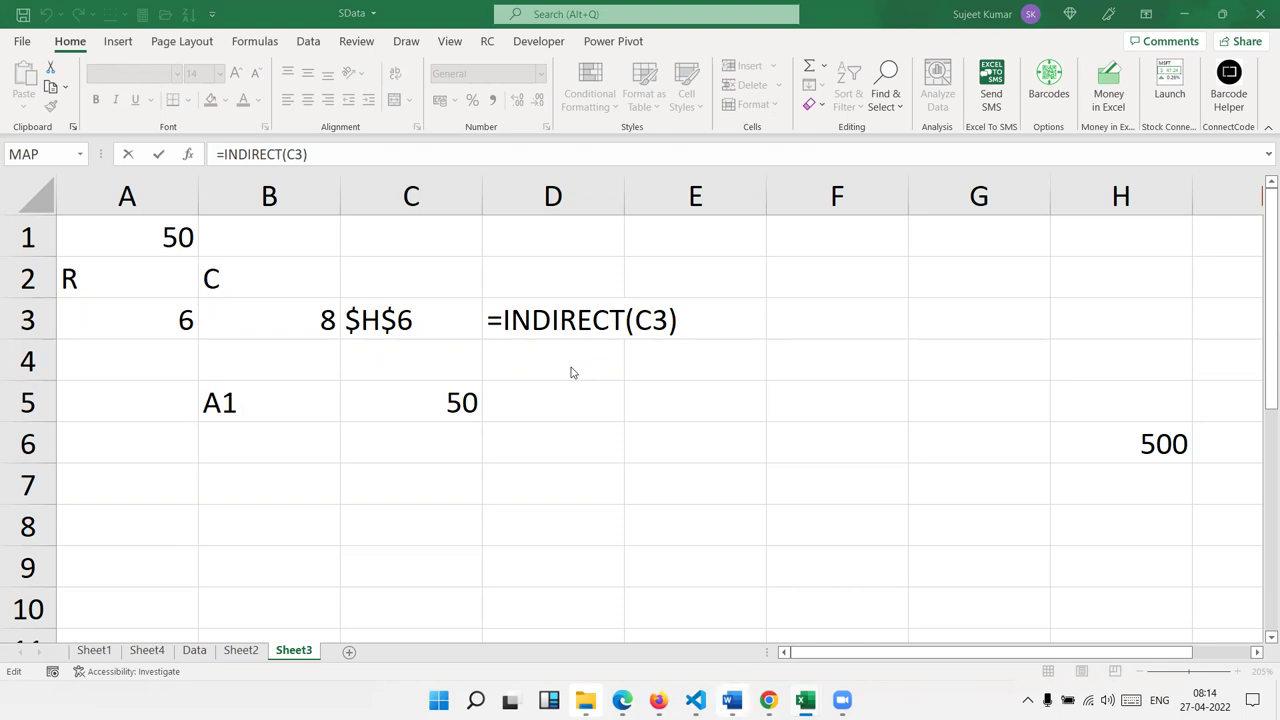
{"action": "key", "text": "Return"}
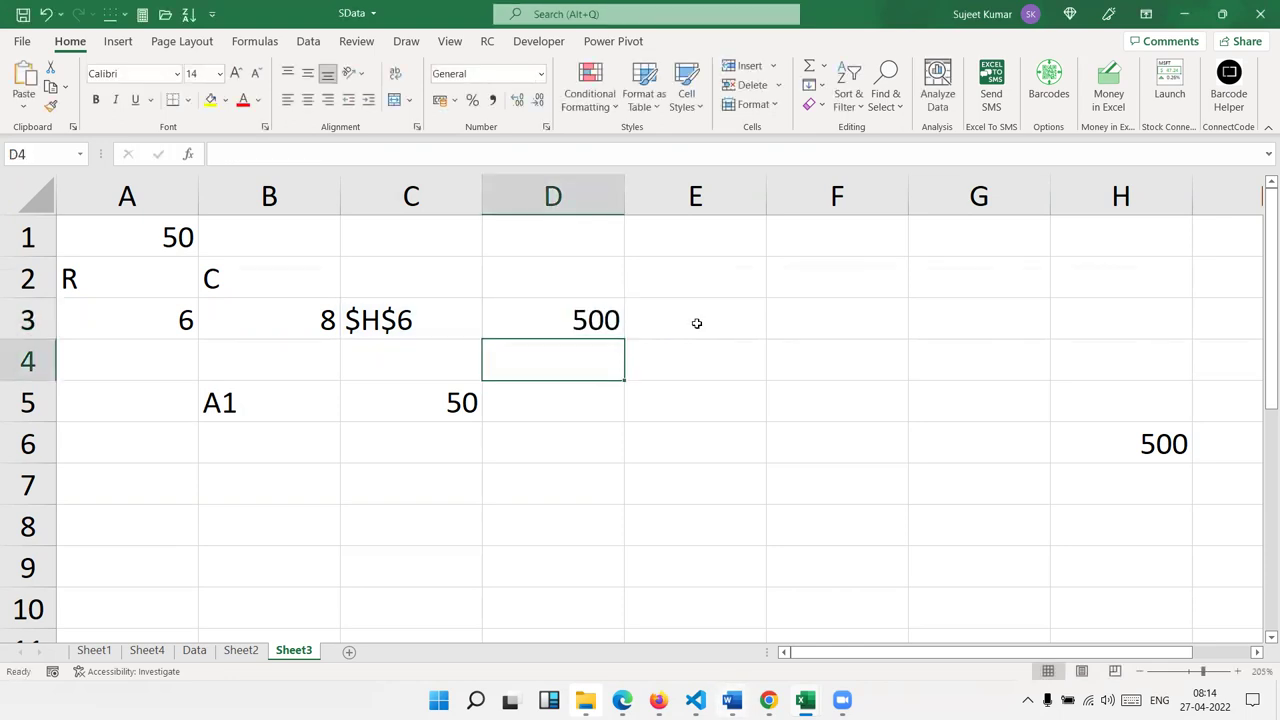
{"action": "left_click", "coordinate": [421, 331]}
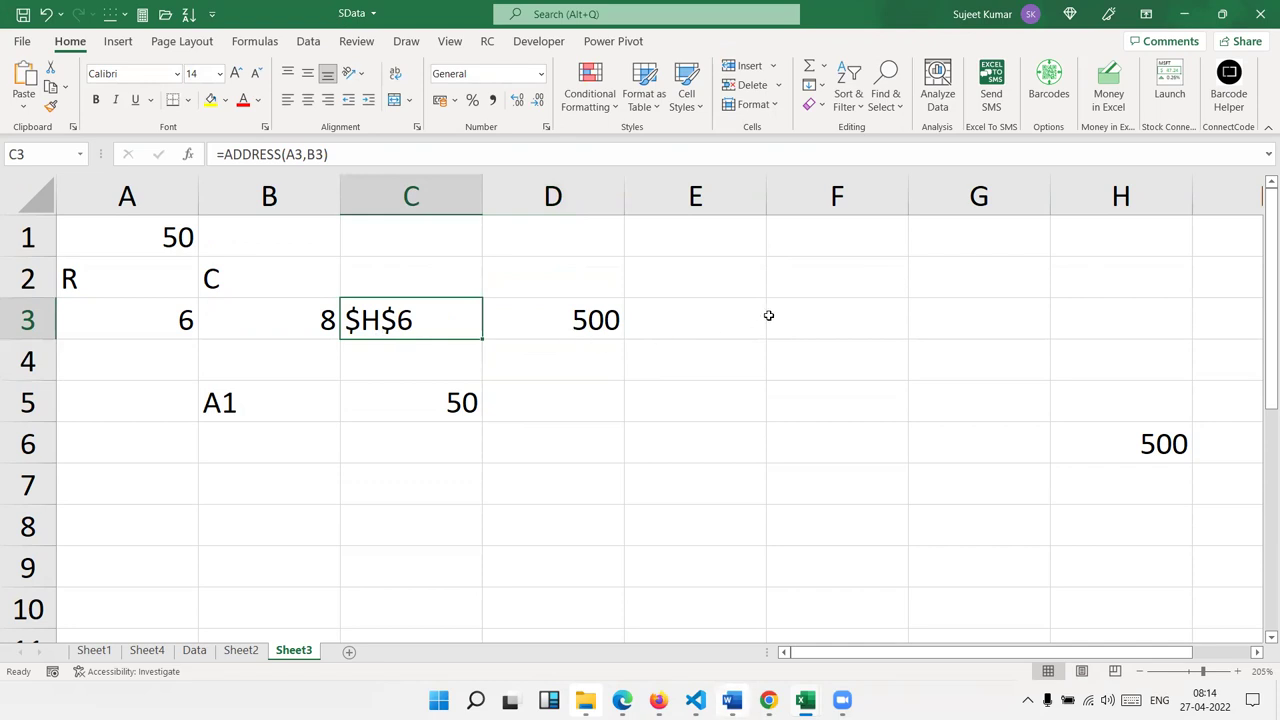
Enter =H6 in F3 to show 500, trying F4 to make the reference absolute.
{"action": "left_click", "coordinate": [816, 312]}
{"action": "type", "text": "=h6"}
{"action": "key", "text": "Return"}
{"action": "double_click", "coordinate": [815, 314]}
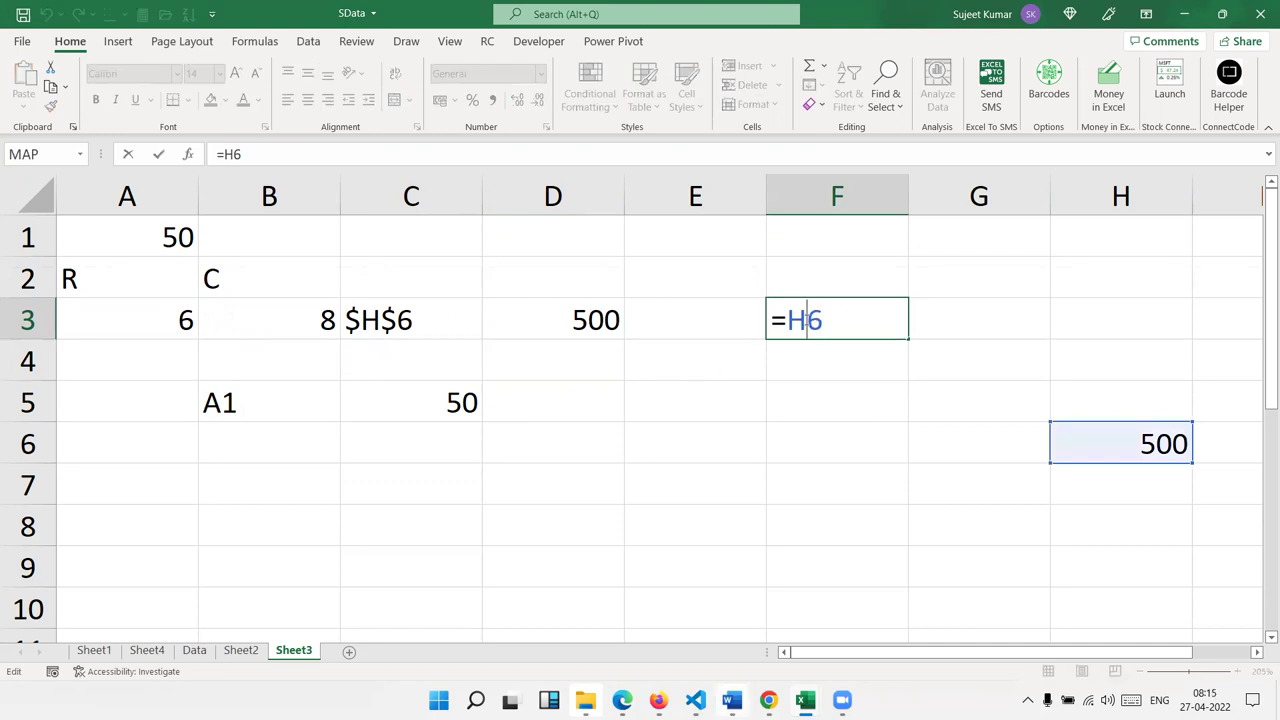
{"action": "key", "text": "Escape"}
{"action": "key", "text": "F5"}
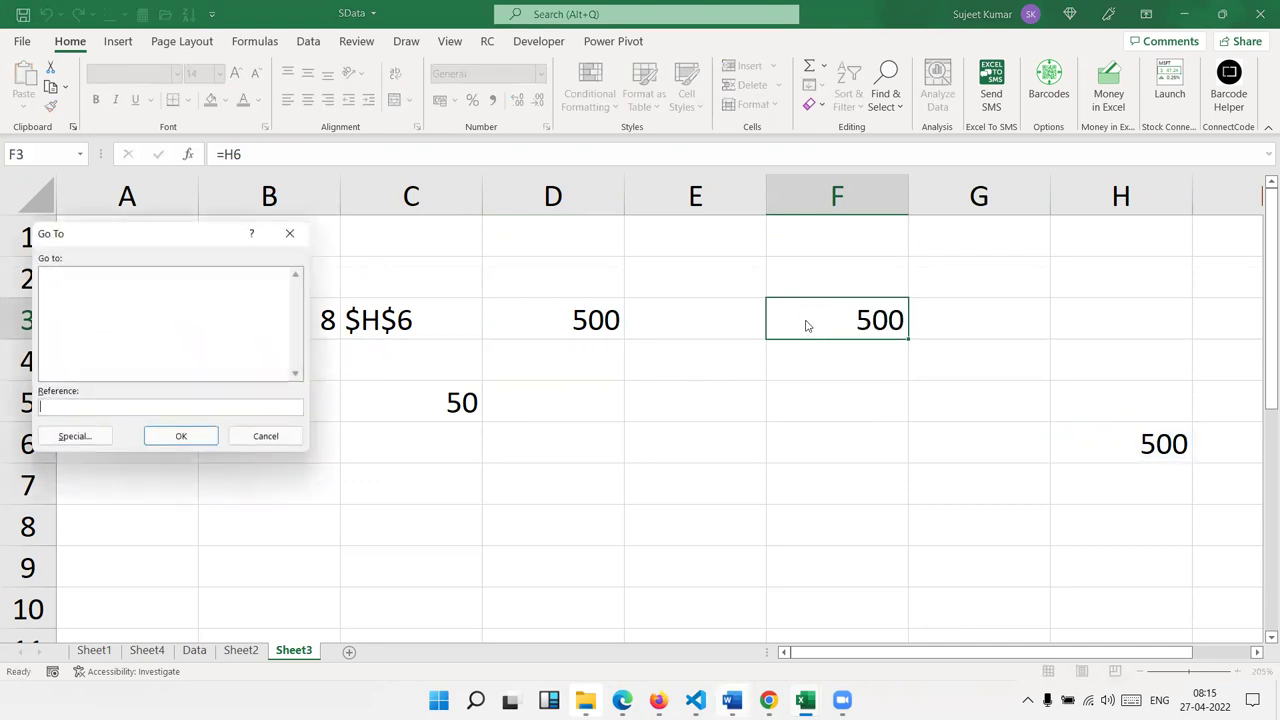
{"action": "key", "text": "Escape"}
{"action": "double_click", "coordinate": [807, 320]}
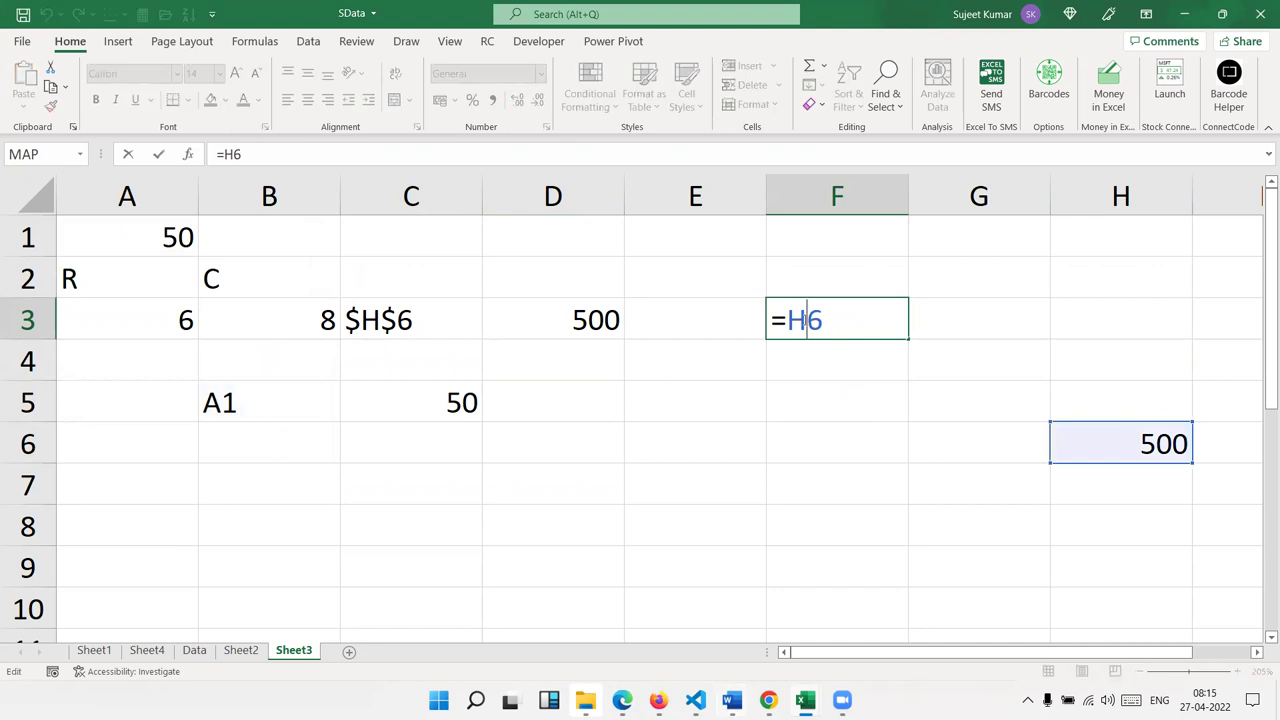
{"action": "key", "text": "F4"}
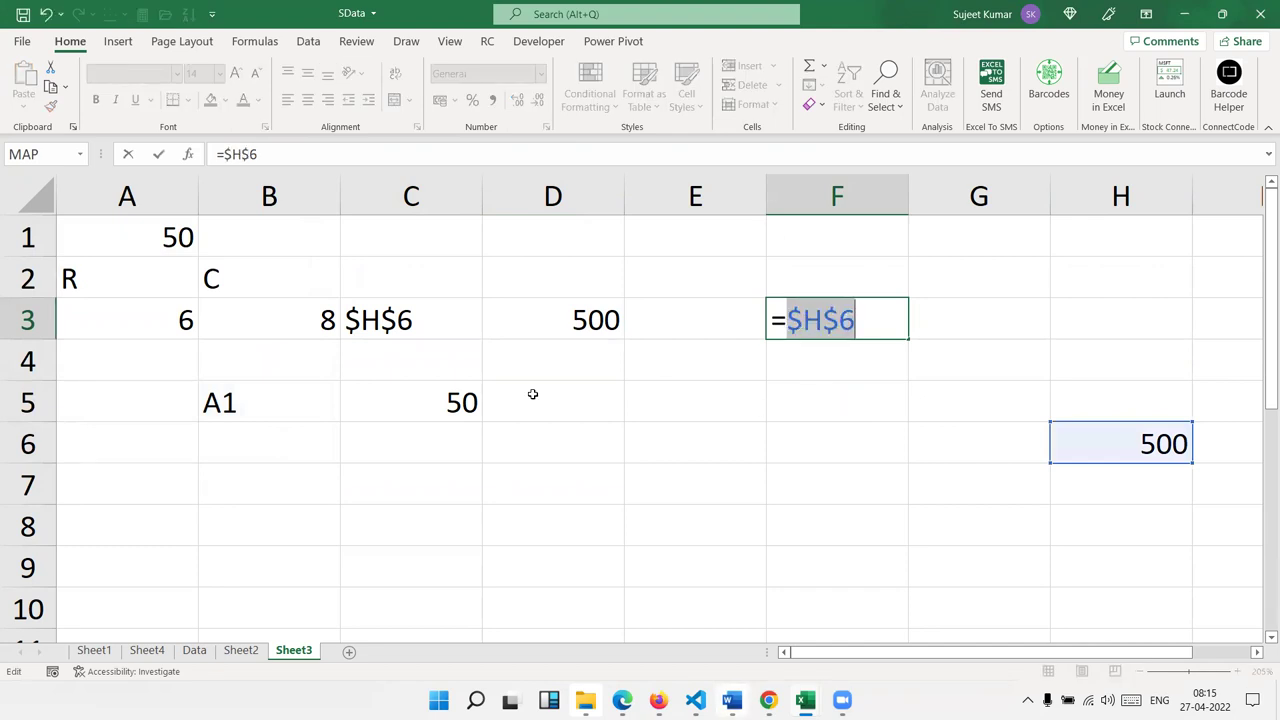
{"action": "key", "text": "ctrl+Return"}
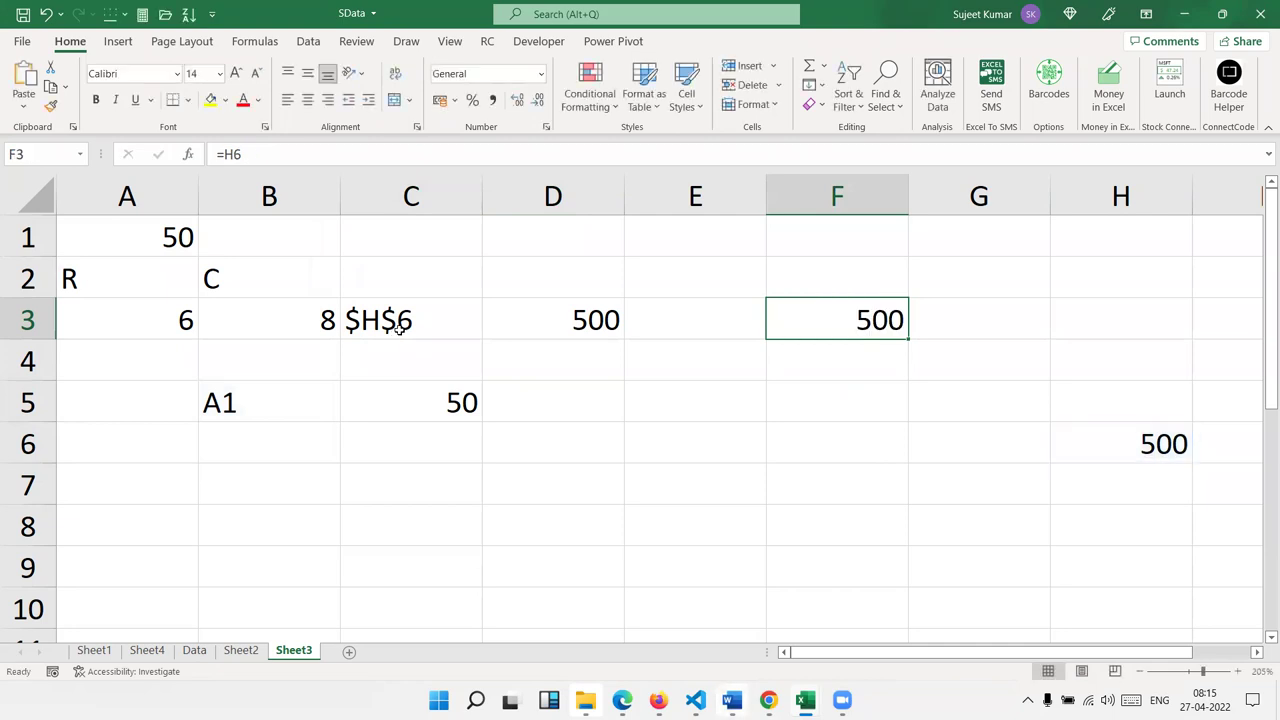
{"action": "double_click", "coordinate": [397, 331]}
Change C3 to =ADDRESS(A3,B3,4) so it returns the relative address H6.
{"action": "left_click", "coordinate": [569, 320]}
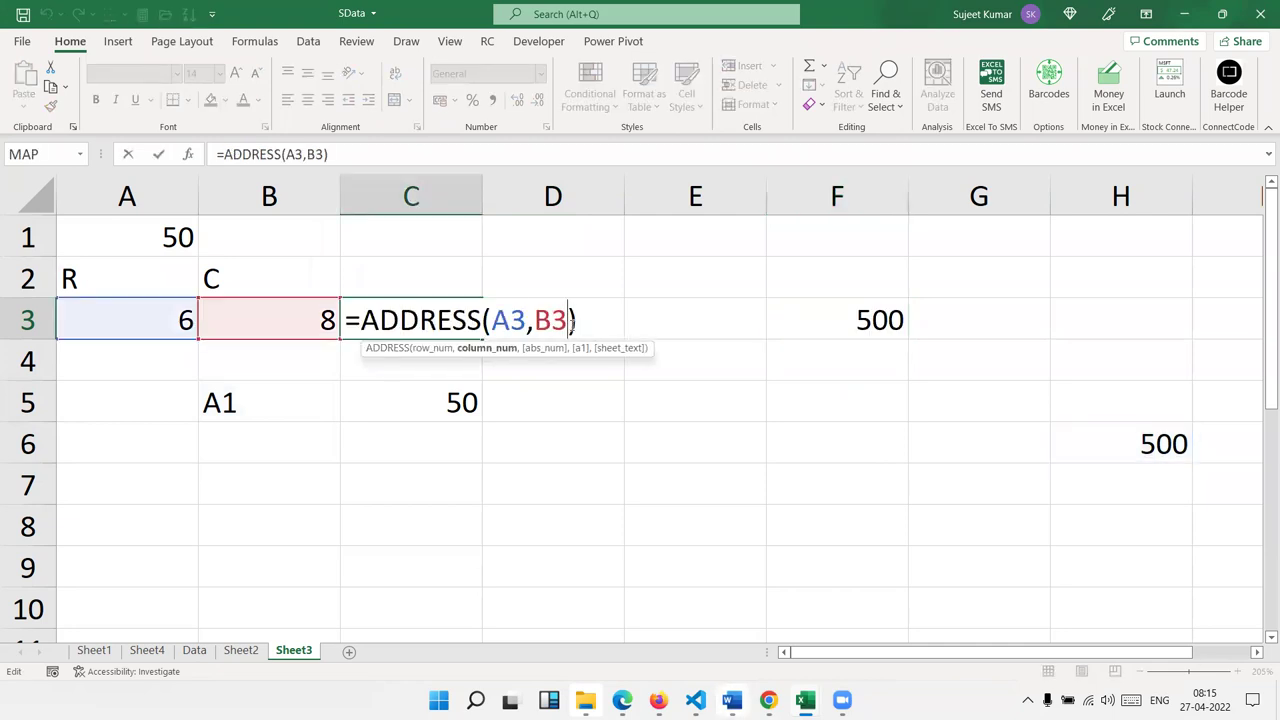
{"action": "type", "text": ","}
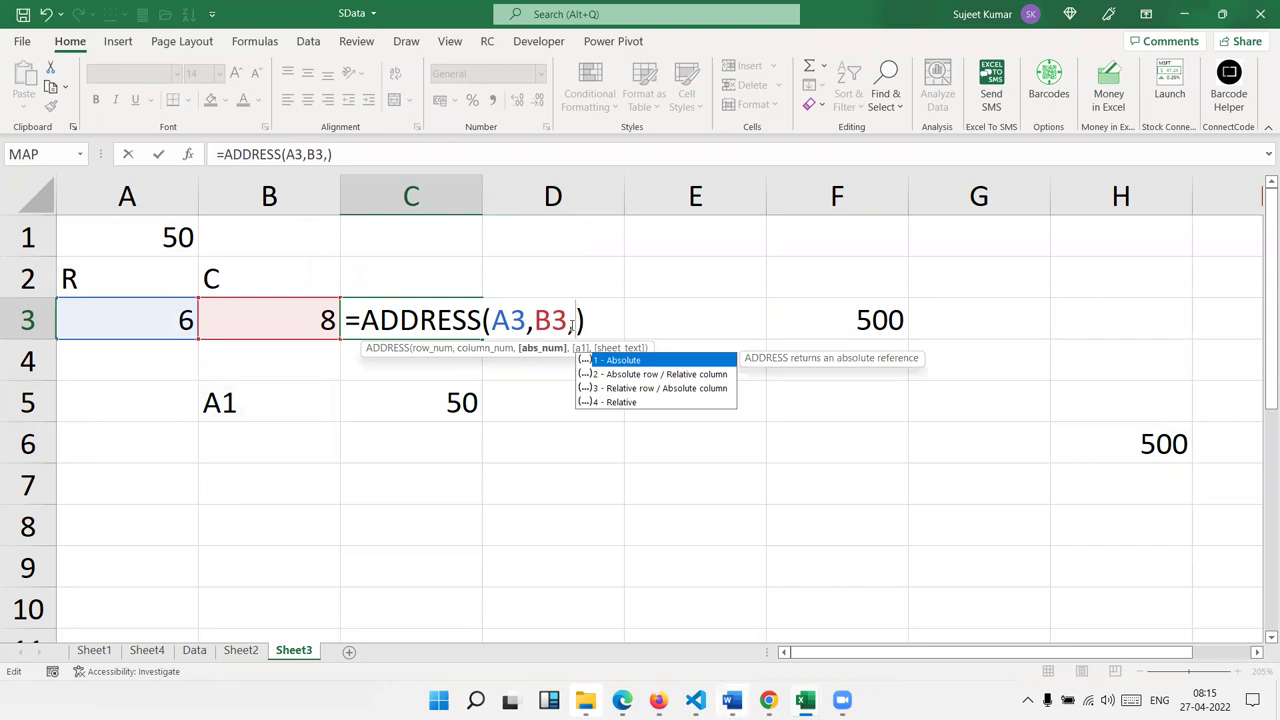
{"action": "key", "text": "Down"}
{"action": "key", "text": "Down"}
{"action": "key", "text": "Down"}
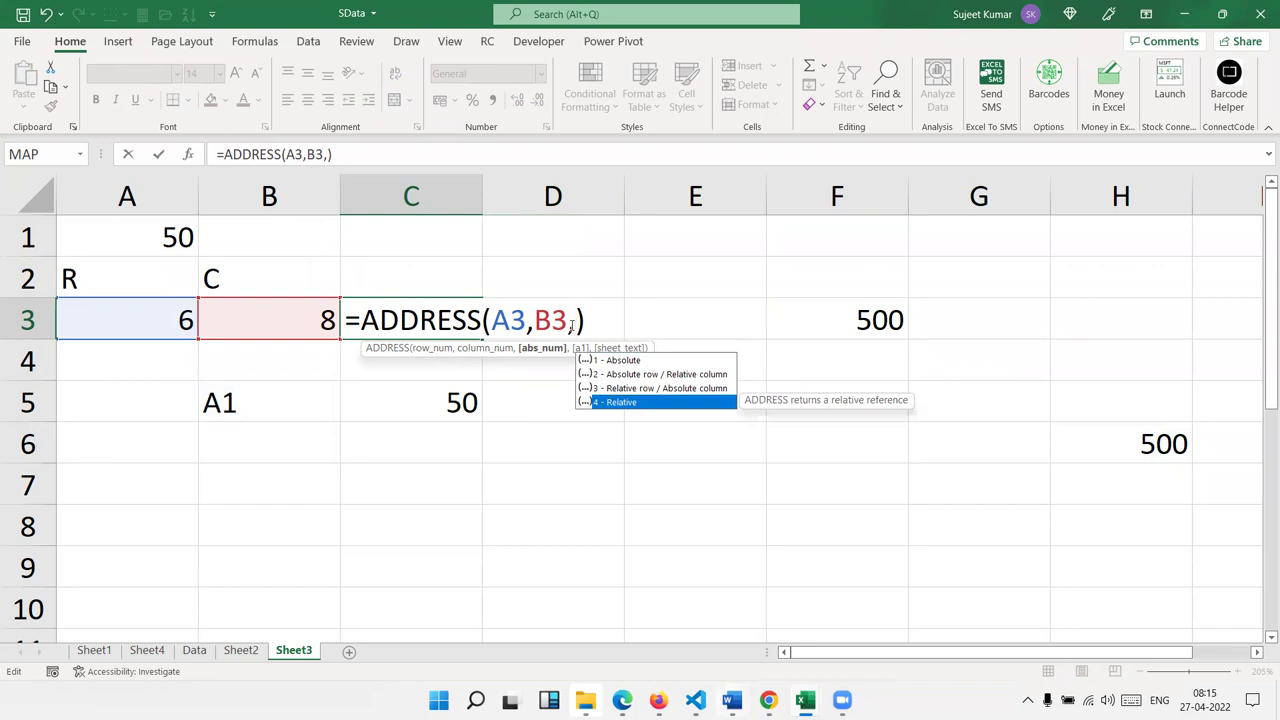
{"action": "key", "text": "Tab"}
{"action": "key", "text": "Return"}
{"action": "key", "text": "Up"}
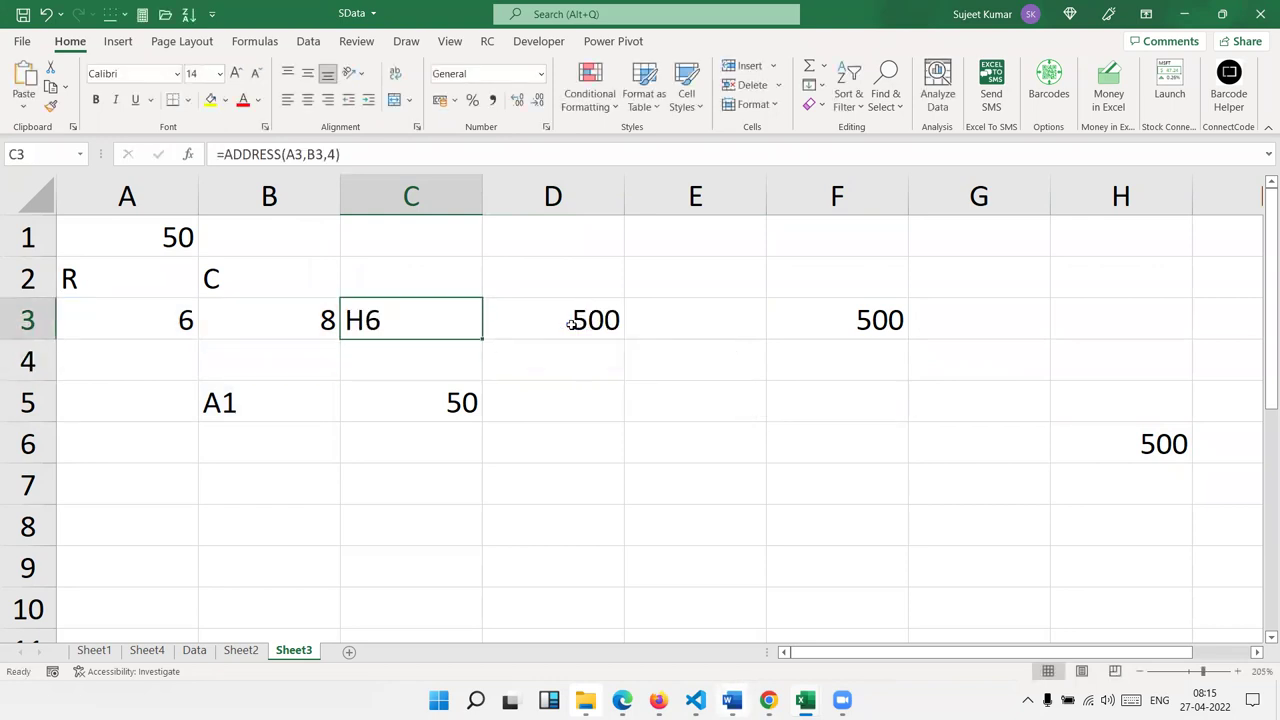
{"action": "double_click", "coordinate": [454, 322]}
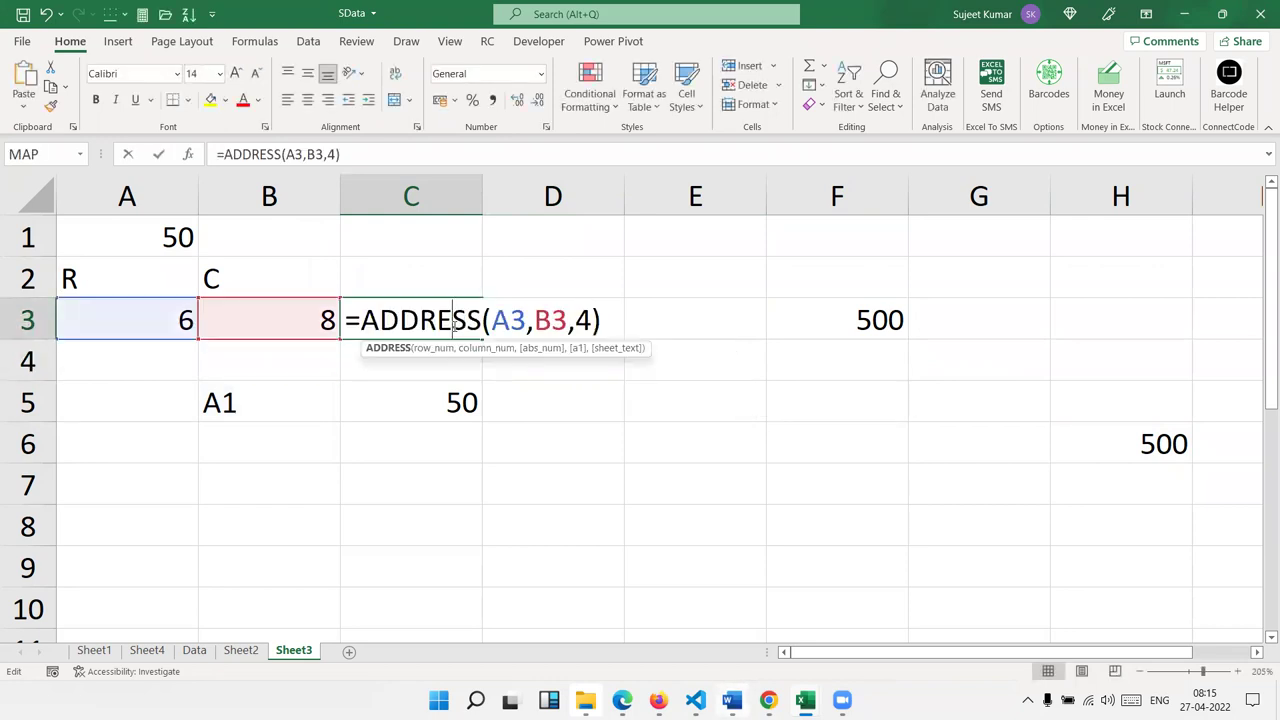
{"action": "type", "text": "."}
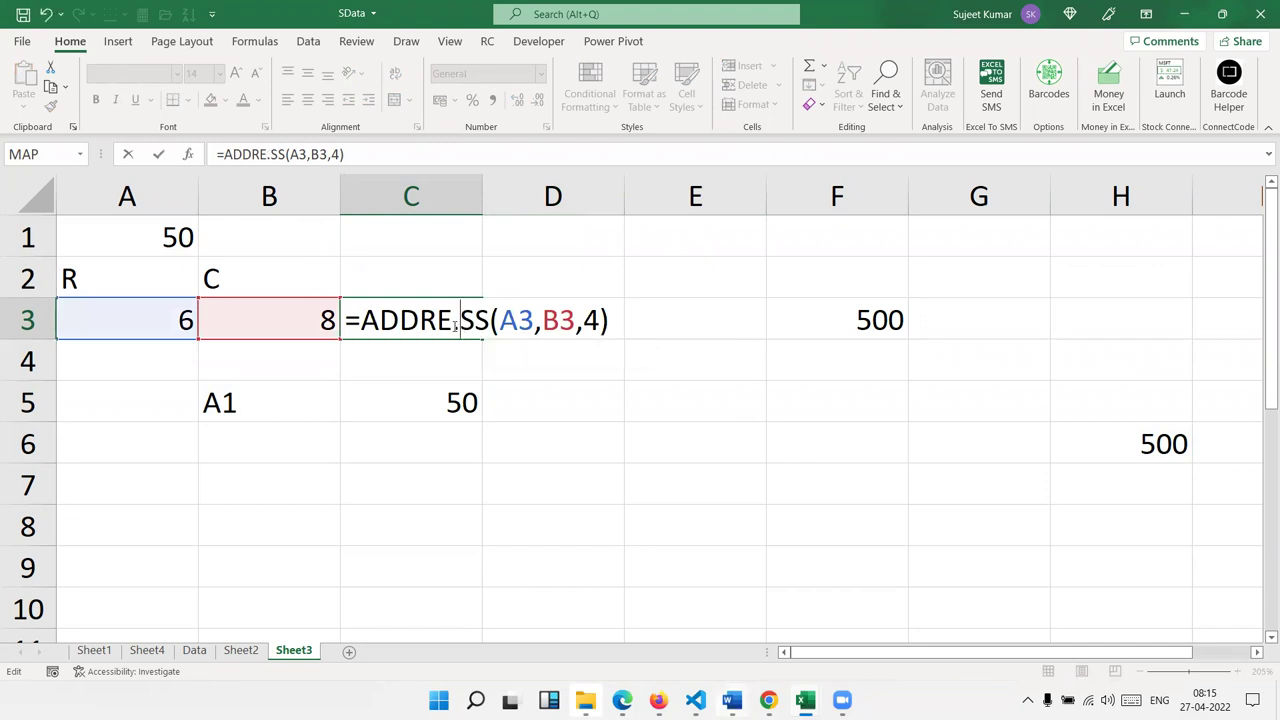
{"action": "key", "text": "Escape"}
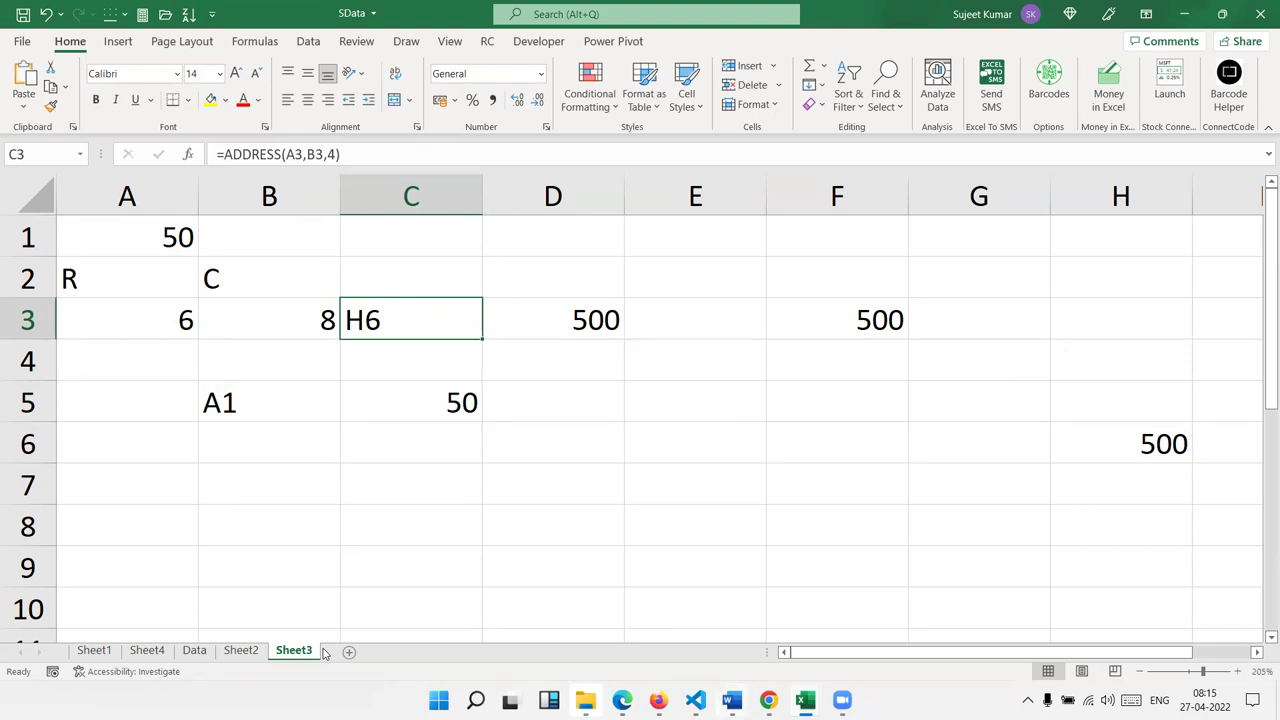
On a new Sheet5, add a Name header and fill names from Puja down to row 11.
{"action": "left_click", "coordinate": [349, 652]}
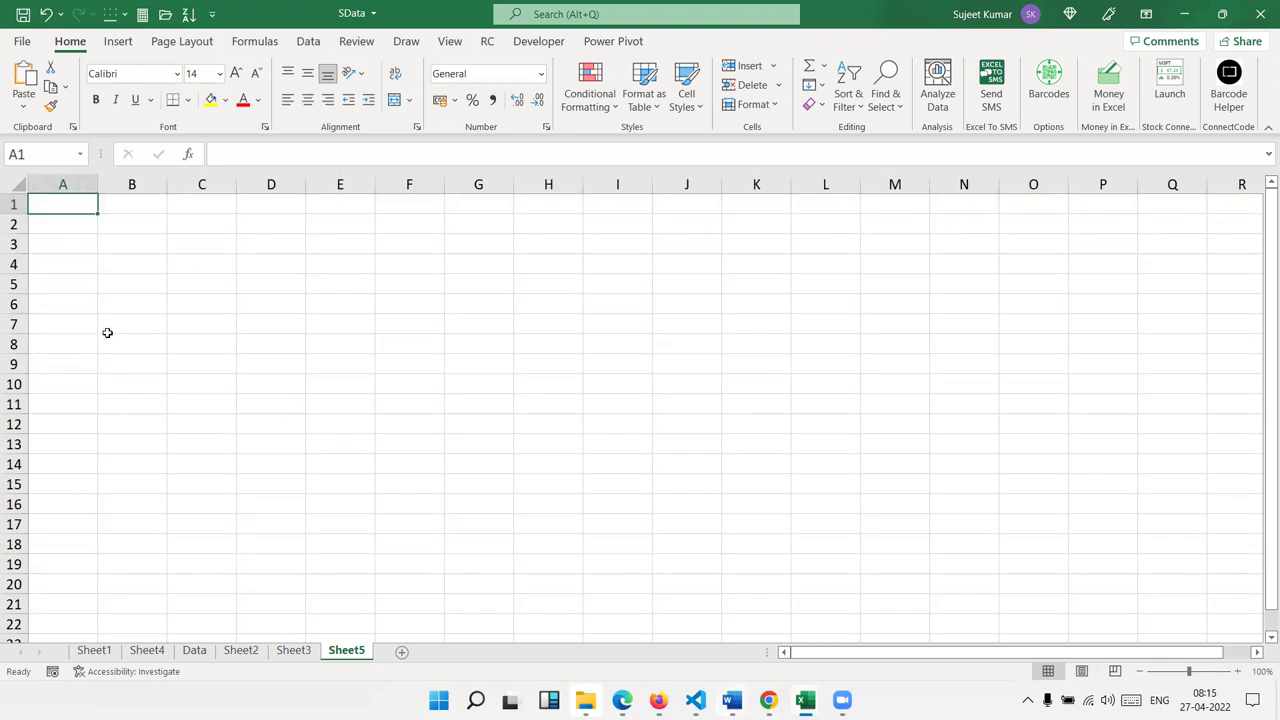
{"action": "type", "text": "Name"}
{"action": "key", "text": "Return"}
{"action": "type", "text": "P"}
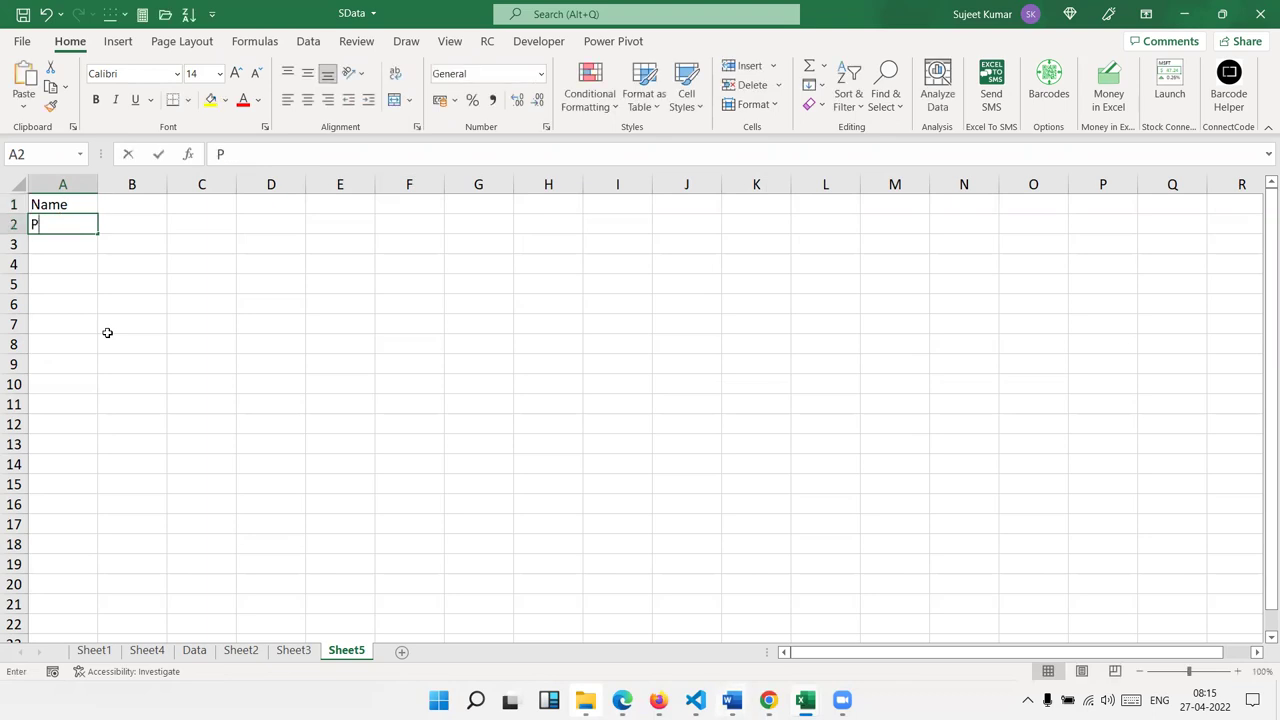
{"action": "type", "text": "uja"}
{"action": "key", "text": "Return"}
{"action": "left_click", "coordinate": [75, 224]}
{"action": "left_click_drag", "start_coordinate": [98, 234], "coordinate": [70, 405]}
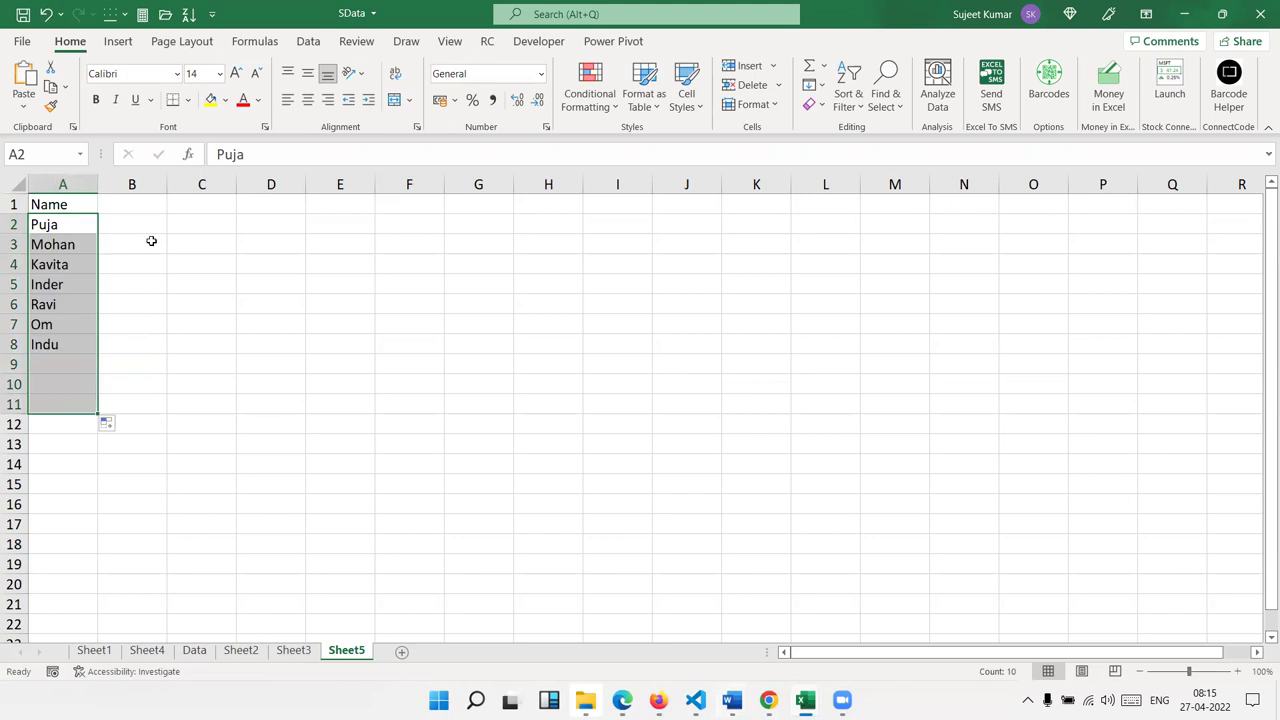
{"action": "left_click", "coordinate": [160, 209]}
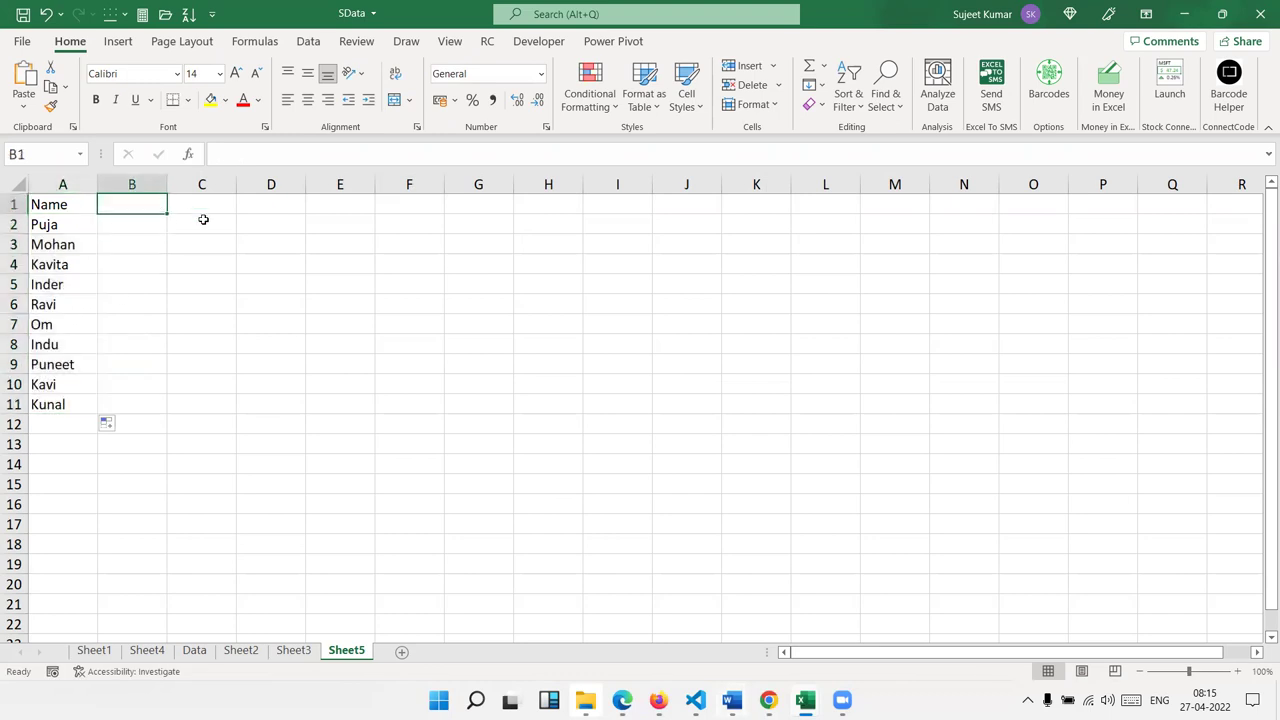
Fill month headers Jan through Dec across B1:M1.
{"action": "type", "text": "Jan"}
{"action": "left_click", "coordinate": [364, 258]}
{"action": "left_click", "coordinate": [158, 213]}
{"action": "left_click_drag", "start_coordinate": [158, 213], "coordinate": [760, 235]}
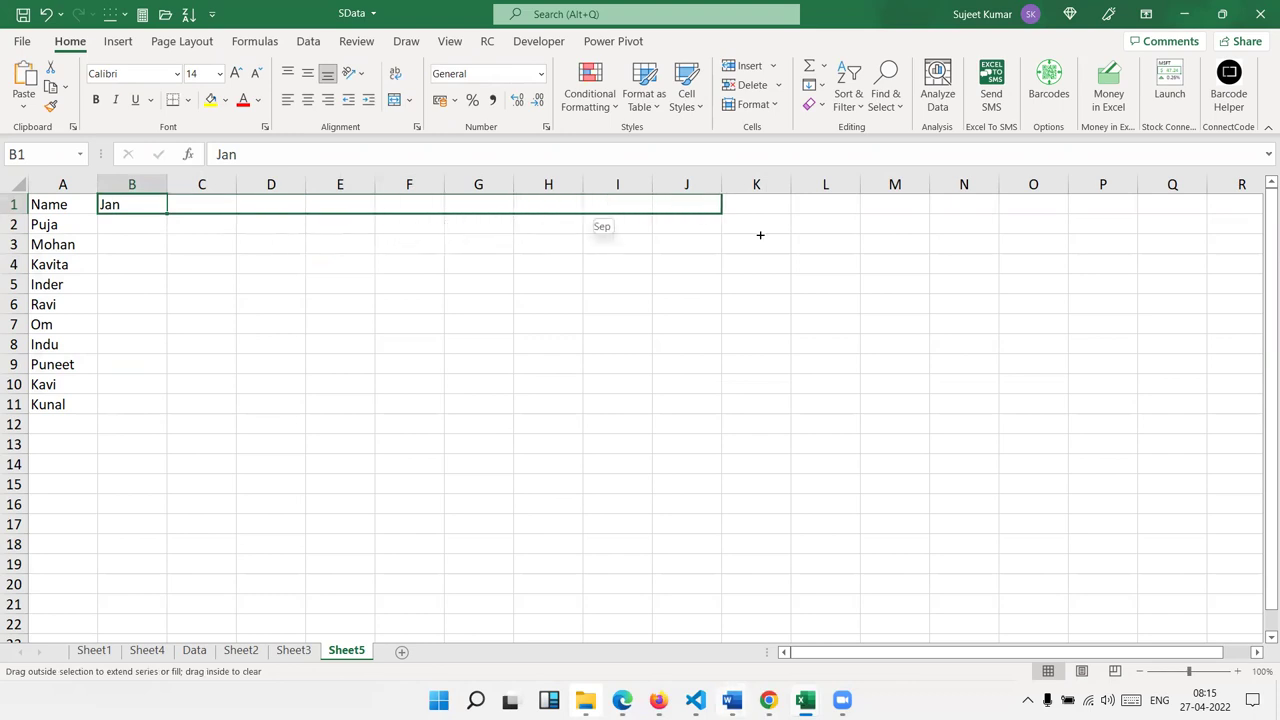
{"action": "left_click_drag", "start_coordinate": [760, 235], "coordinate": [923, 237]}
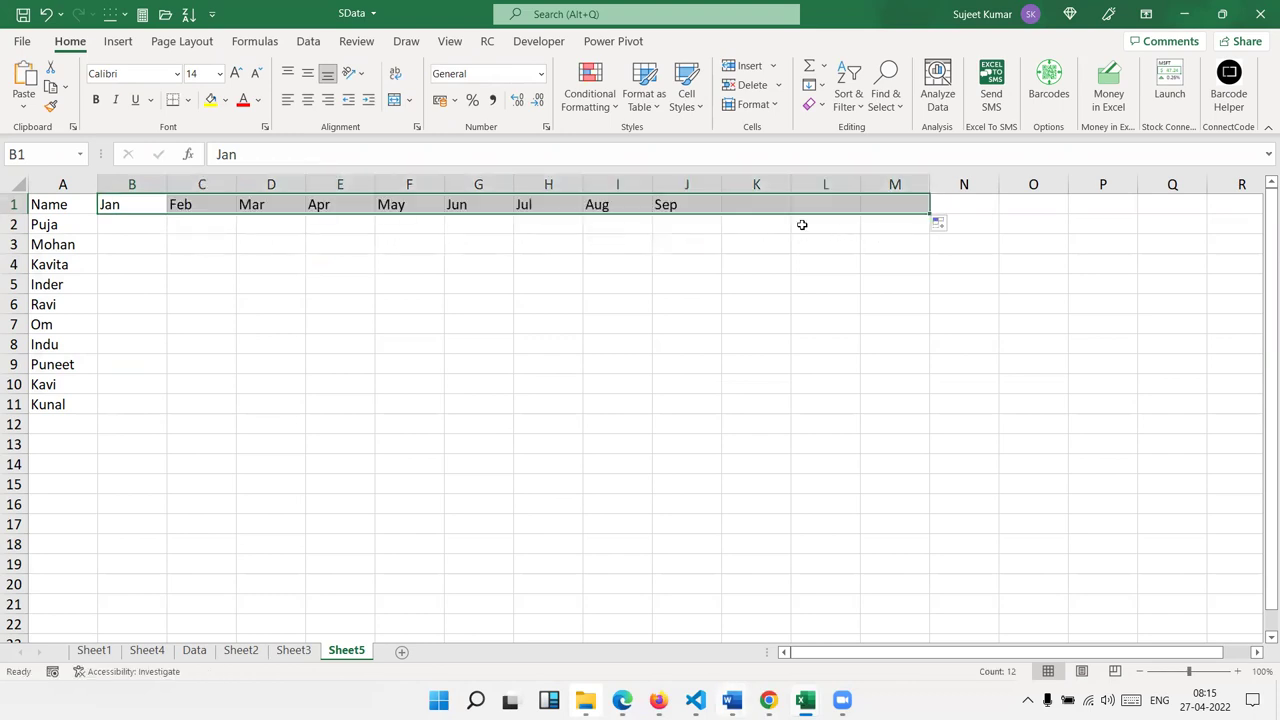
Fill B2:M11 with =RANDBETWEEN(10,90).
{"action": "left_click", "coordinate": [119, 226]}
{"action": "type", "text": "=ra"}
{"action": "key", "text": "Down"}
{"action": "key", "text": "Down"}
{"action": "key", "text": "Tab"}
{"action": "type", "text": "10,90"}
{"action": "key", "text": "Return"}
{"action": "left_click_drag", "start_coordinate": [124, 229], "coordinate": [884, 407]}
{"action": "key", "text": "ctrl+Return"}
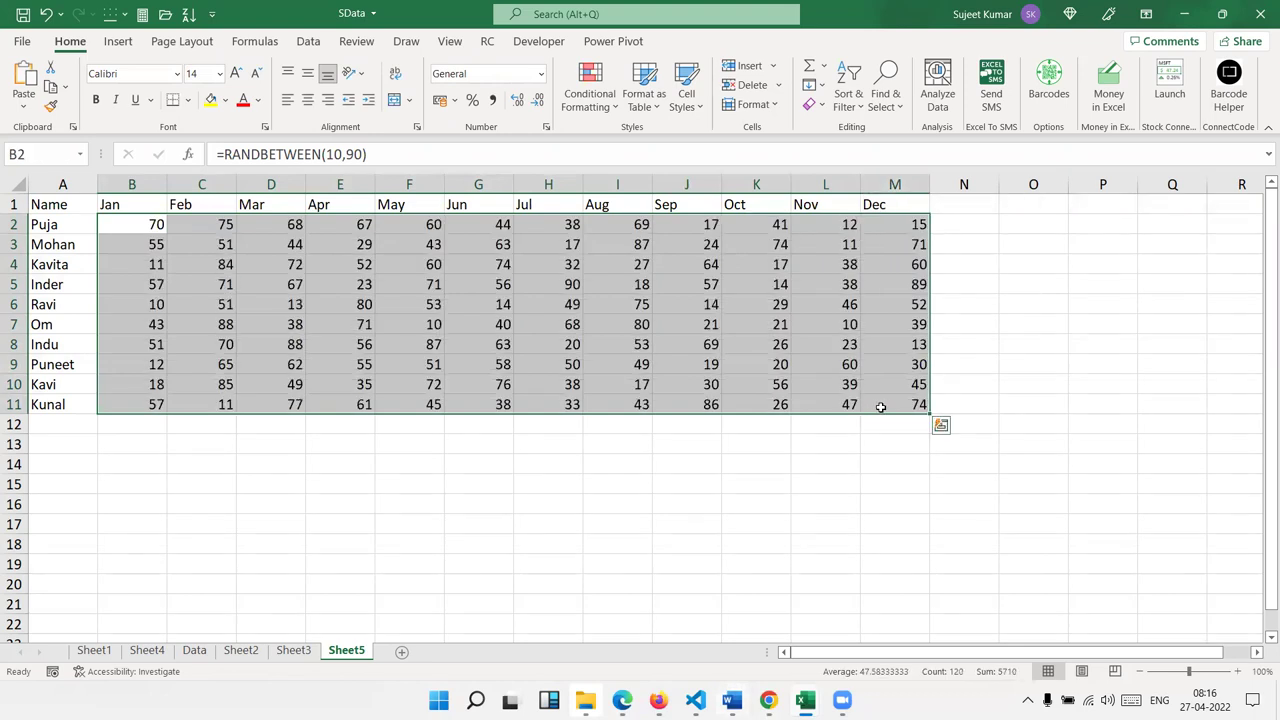
Copy the random numbers and paste them back as fixed values.
{"action": "key", "text": "ctrl+c"}
{"action": "left_click", "coordinate": [24, 106]}
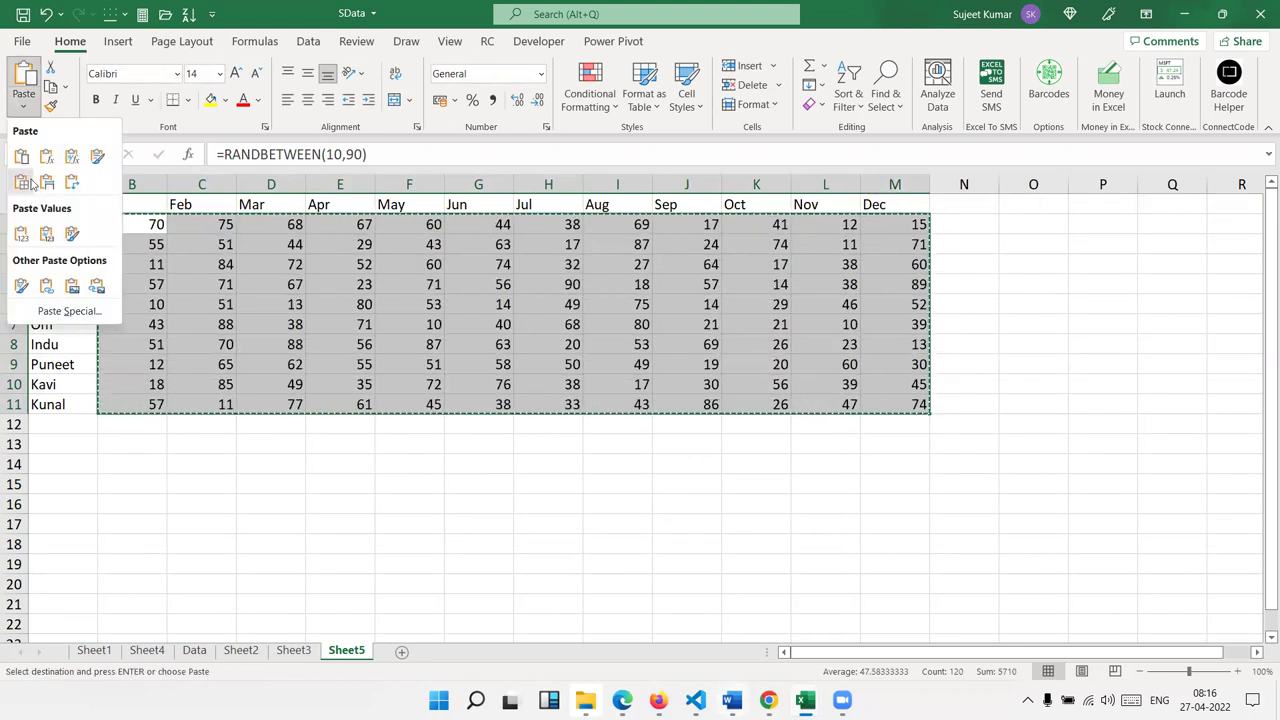
{"action": "left_click", "coordinate": [22, 235]}
{"action": "left_click", "coordinate": [598, 278]}
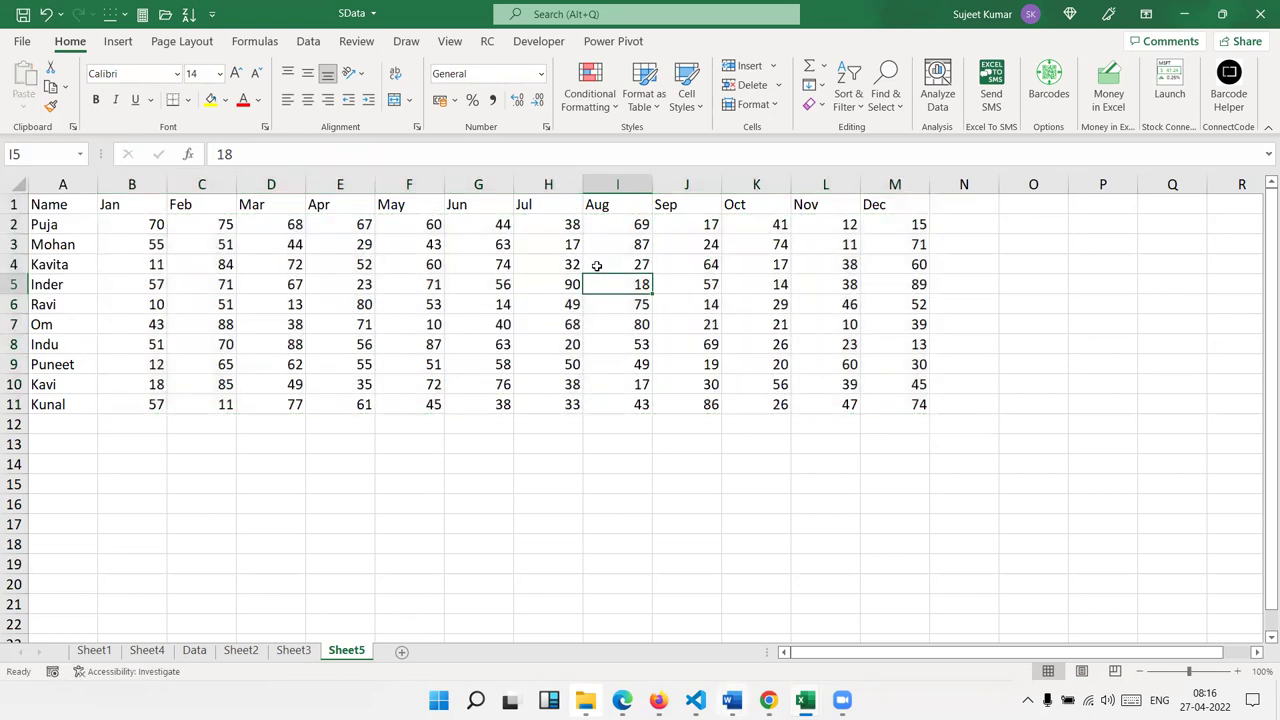
{"action": "left_click", "coordinate": [54, 468]}
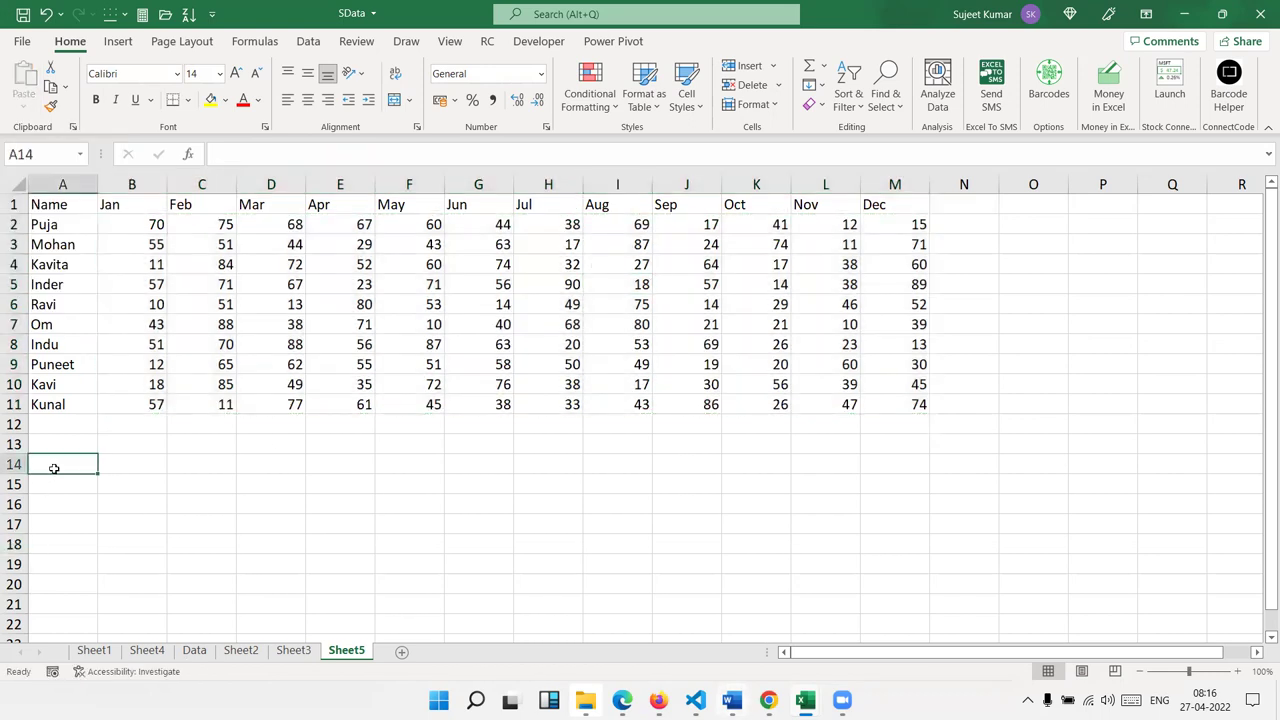
Enter headers Name and Q1 in A14:B14, with Om and ? beneath.
{"action": "type", "text": "Name"}
{"action": "key", "text": "Tab"}
{"action": "key", "text": "Down"}
{"action": "key", "text": "Left"}
{"action": "type", "text": "Om"}
{"action": "key", "text": "Tab"}
{"action": "key", "text": "Up"}
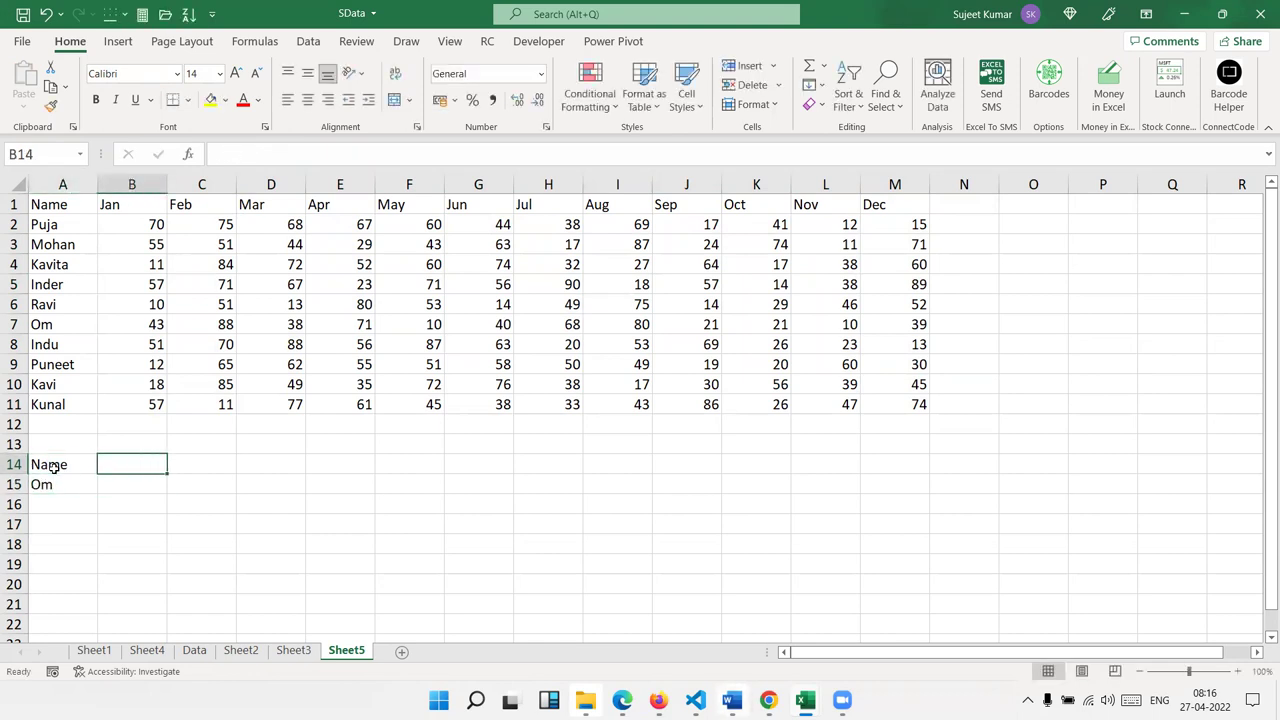
{"action": "type", "text": "Q1"}
{"action": "key", "text": "Return"}
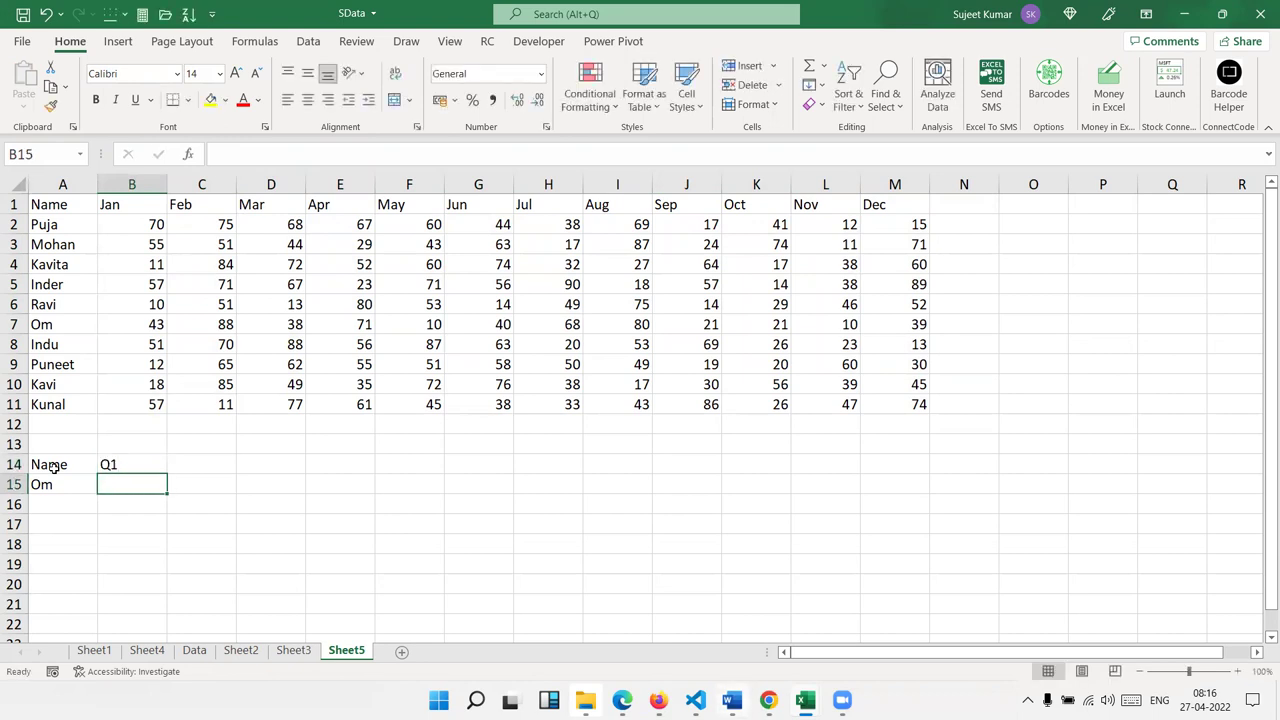
{"action": "type", "text": "?"}
{"action": "key", "text": "Return"}
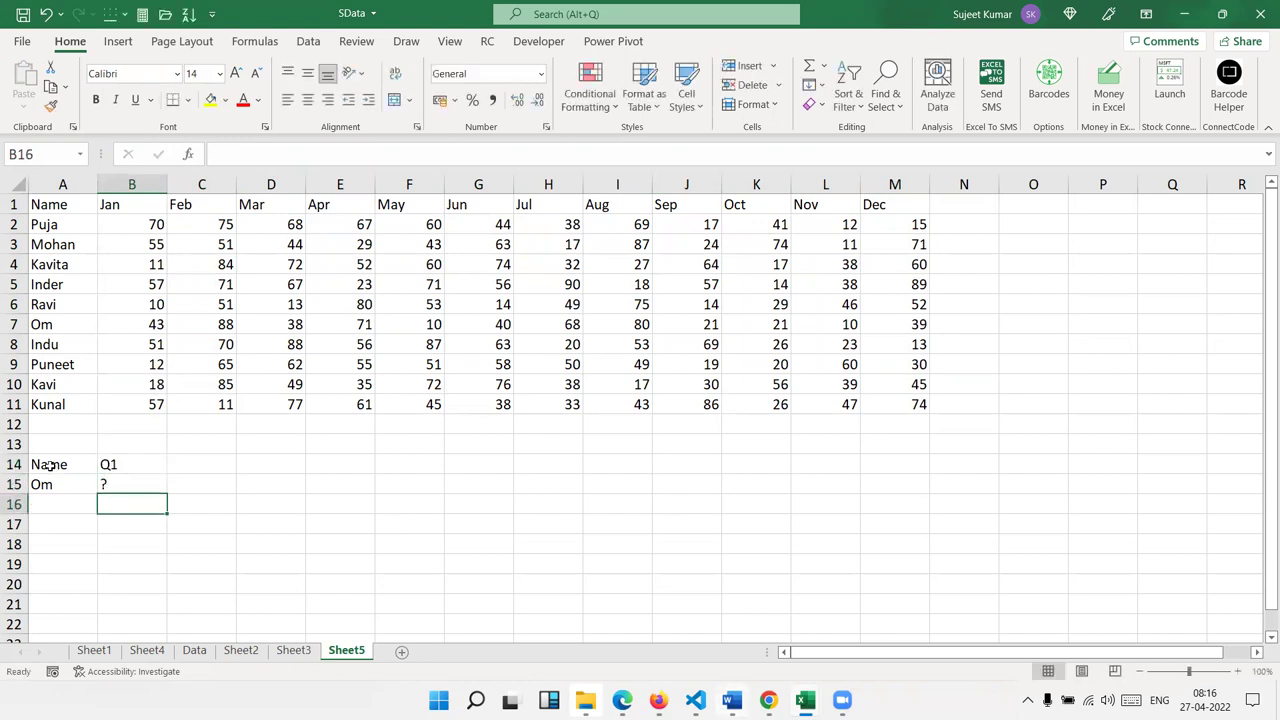
Highlight Om's Jan–Mar values in B7:D7 to preview the Q1 range.
{"action": "left_click", "coordinate": [57, 324]}
{"action": "left_click", "coordinate": [114, 323]}
{"action": "left_click_drag", "start_coordinate": [114, 323], "coordinate": [259, 320]}
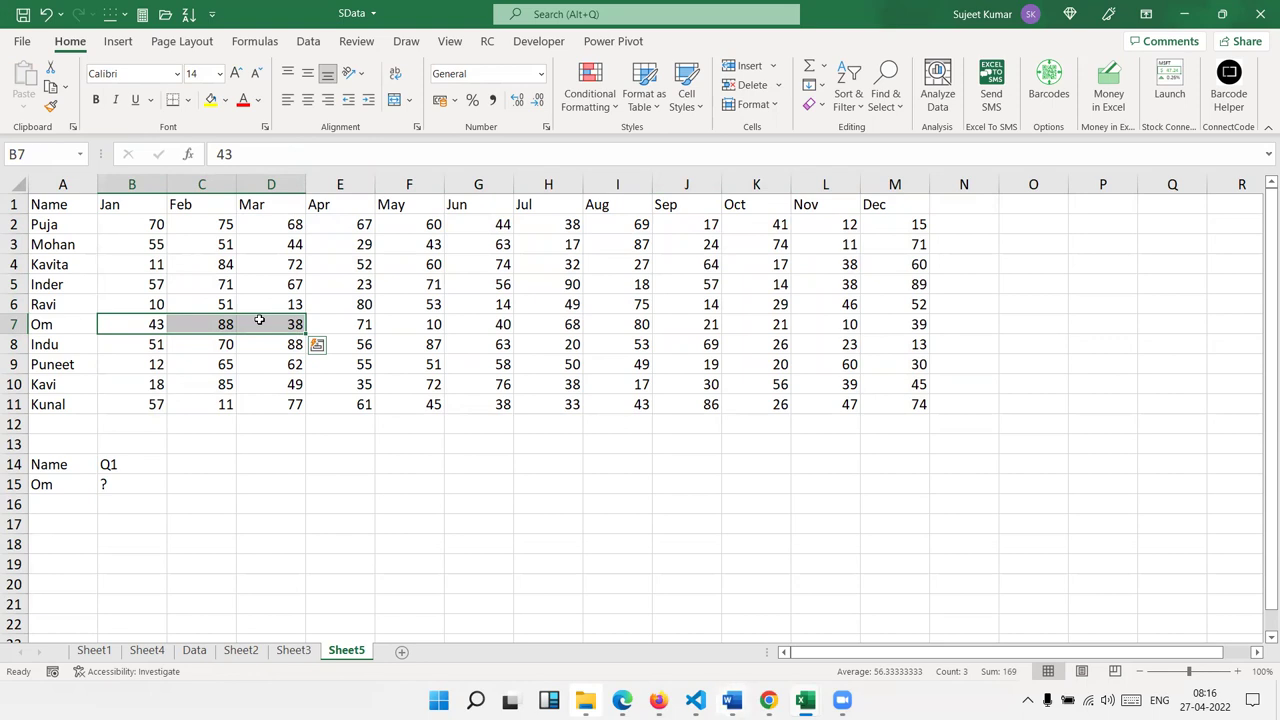
{"action": "left_click", "coordinate": [158, 328]}
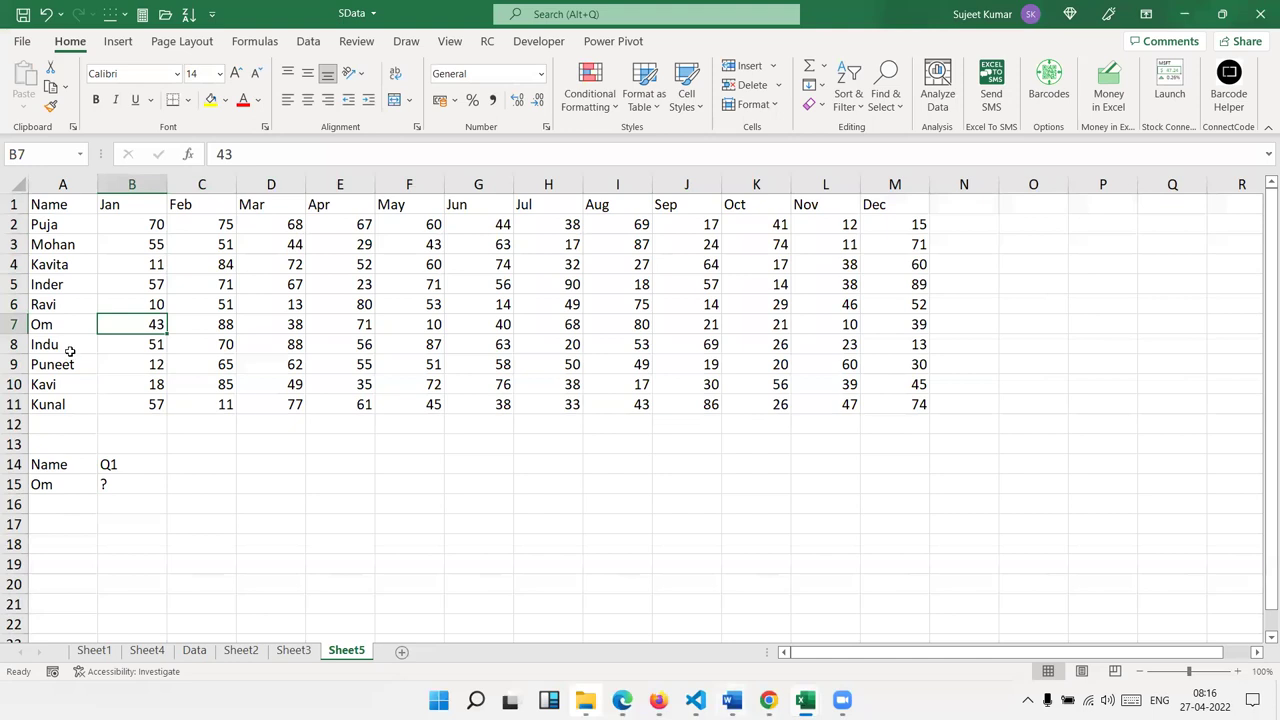
{"action": "left_click_drag", "start_coordinate": [50, 328], "coordinate": [130, 372]}
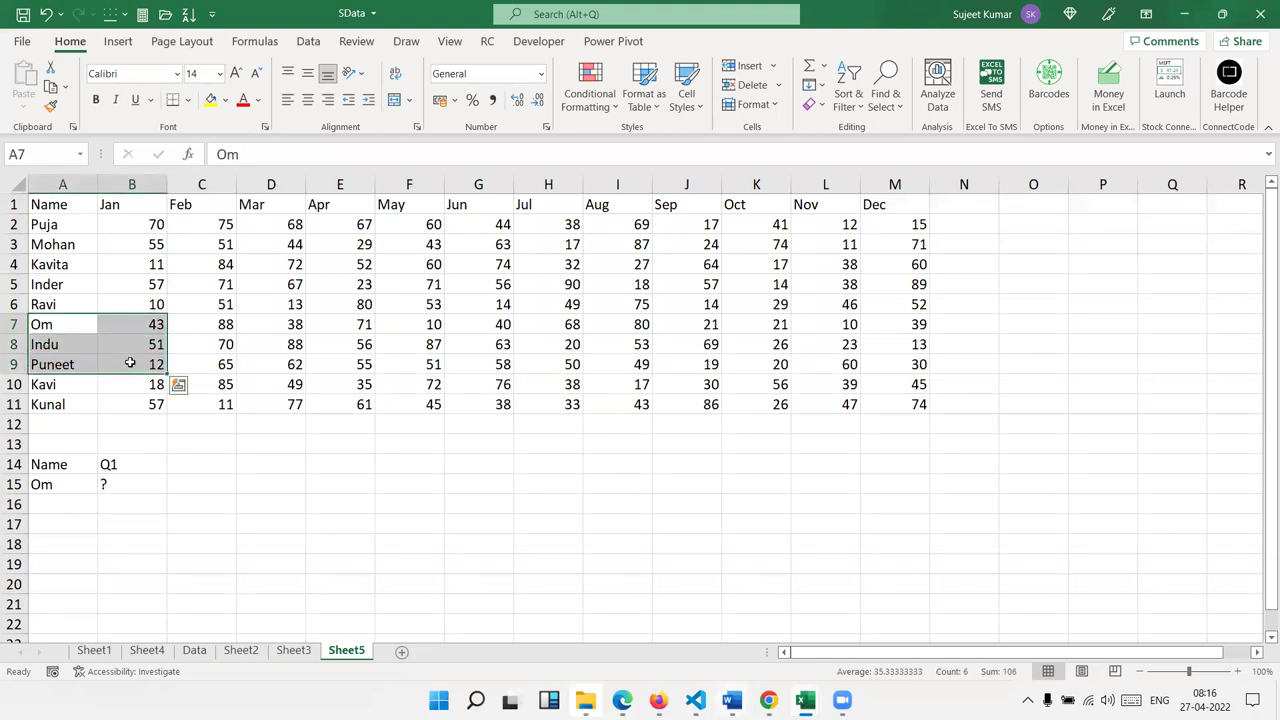
{"action": "left_click", "coordinate": [52, 329]}
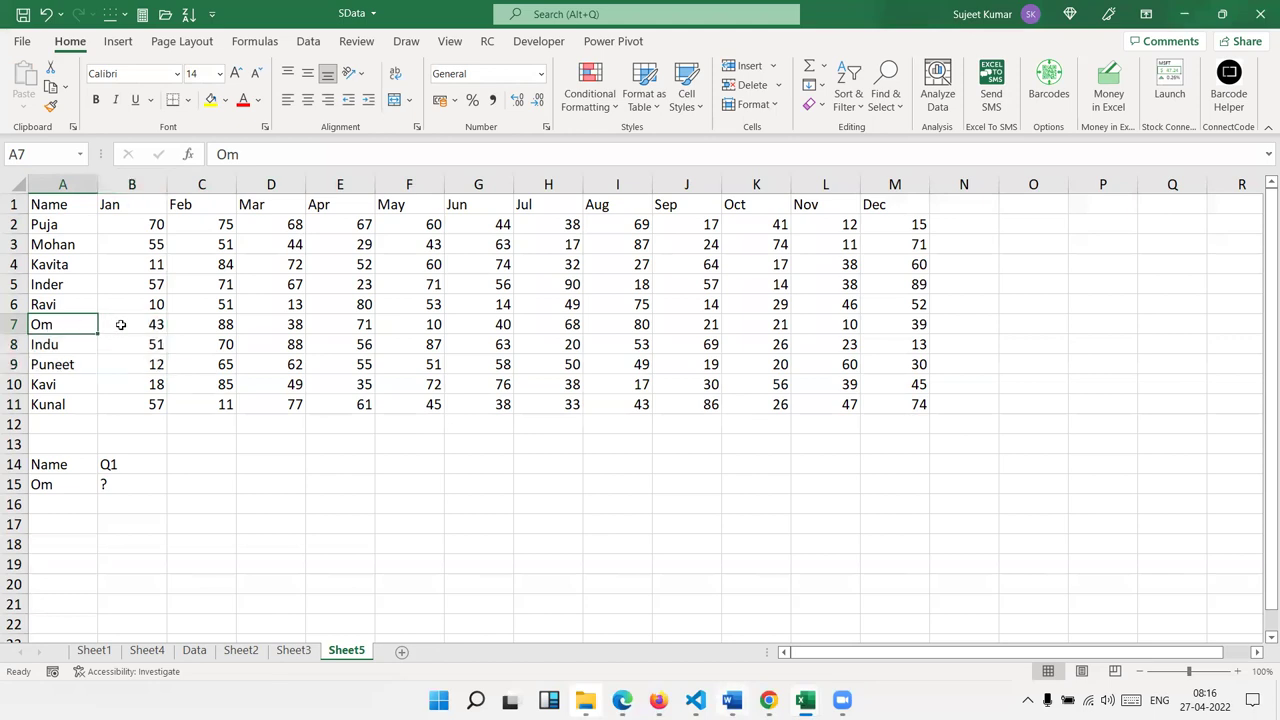
{"action": "left_click_drag", "start_coordinate": [120, 325], "coordinate": [271, 319]}
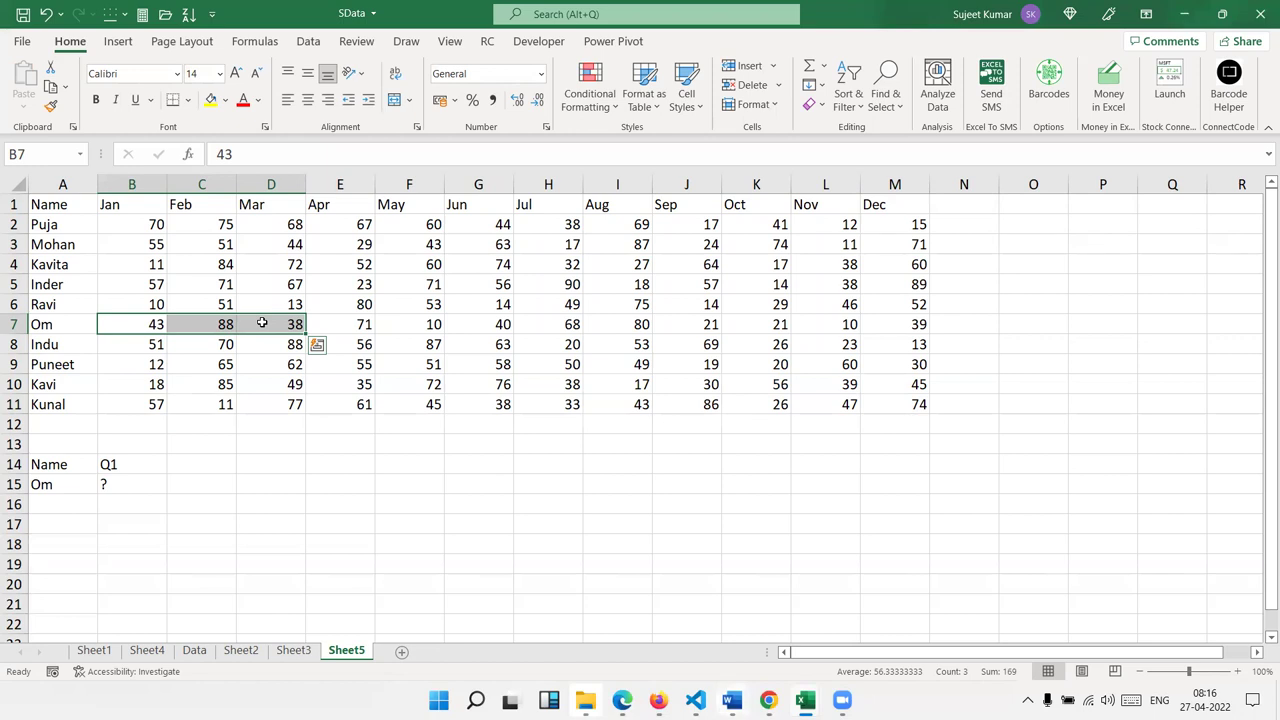
{"action": "left_click", "coordinate": [193, 478]}
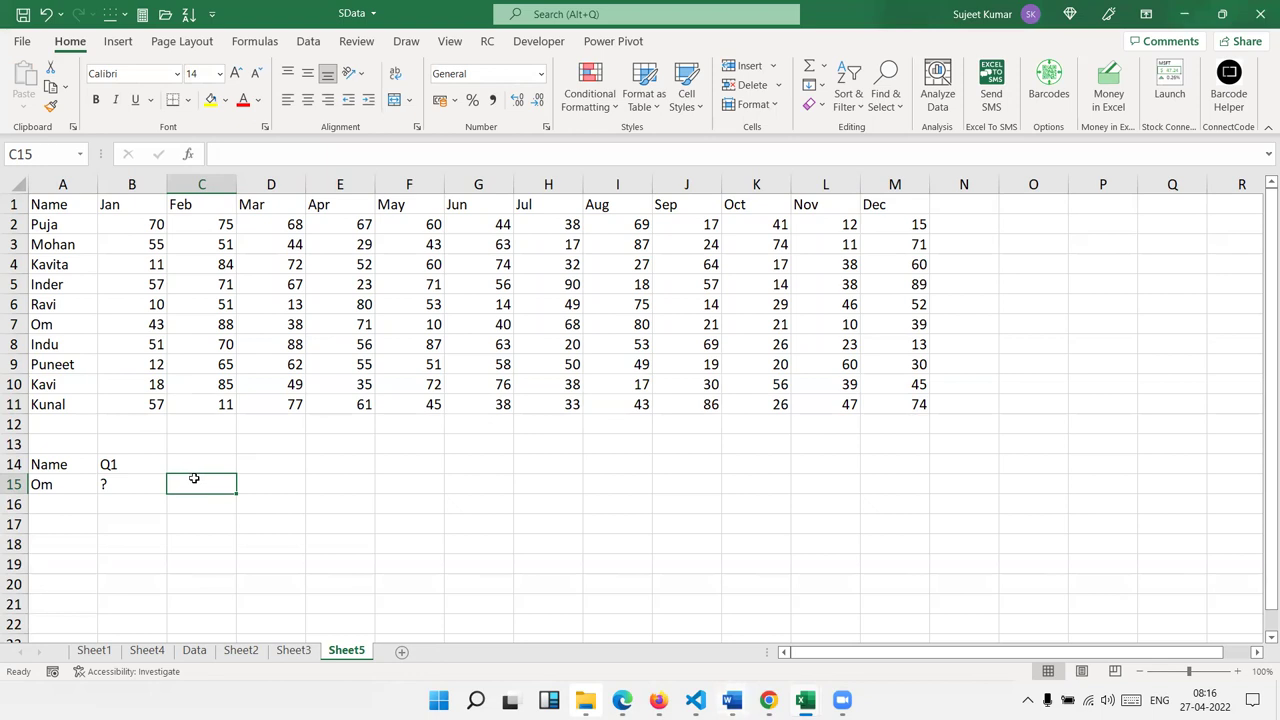
Enter =RIGHT(B14) in C14 to extract the quarter number.
{"action": "left_click", "coordinate": [139, 466]}
{"action": "left_click", "coordinate": [193, 457]}
{"action": "type", "text": "="}
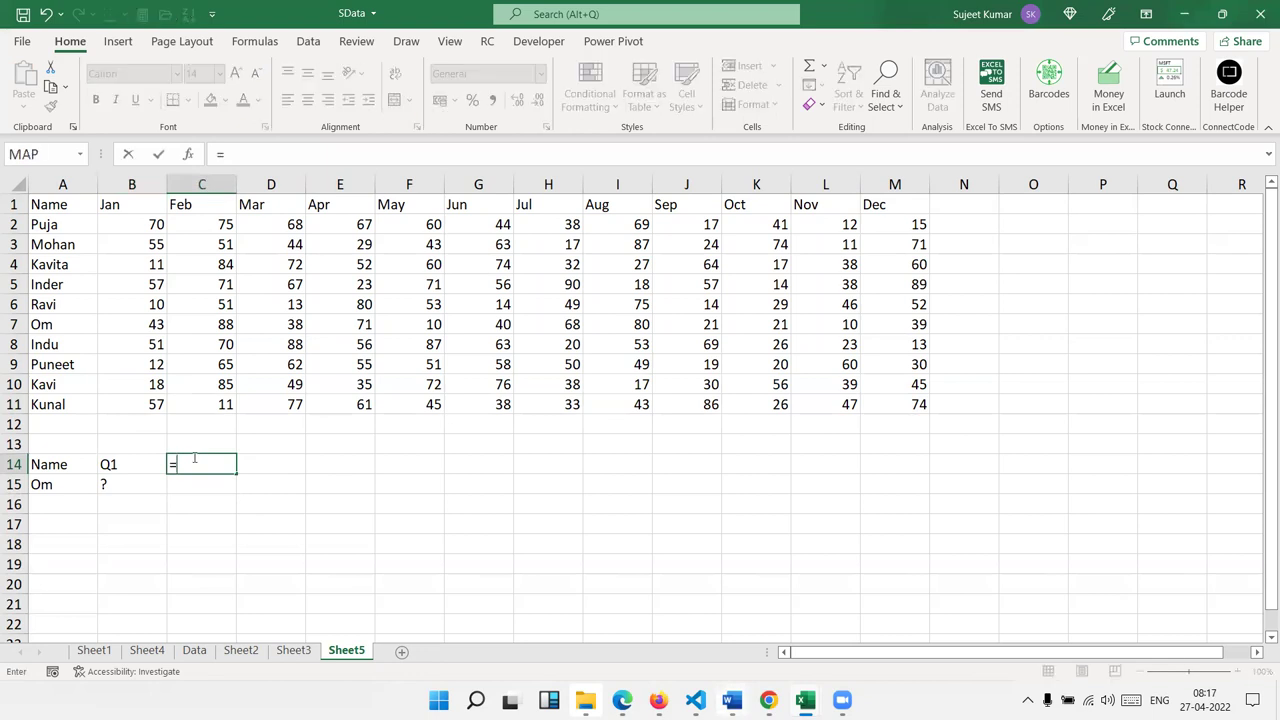
{"action": "type", "text": "ri"}
{"action": "key", "text": "Tab"}
{"action": "key", "text": "Left"}
{"action": "key", "text": "ctrl+Return"}
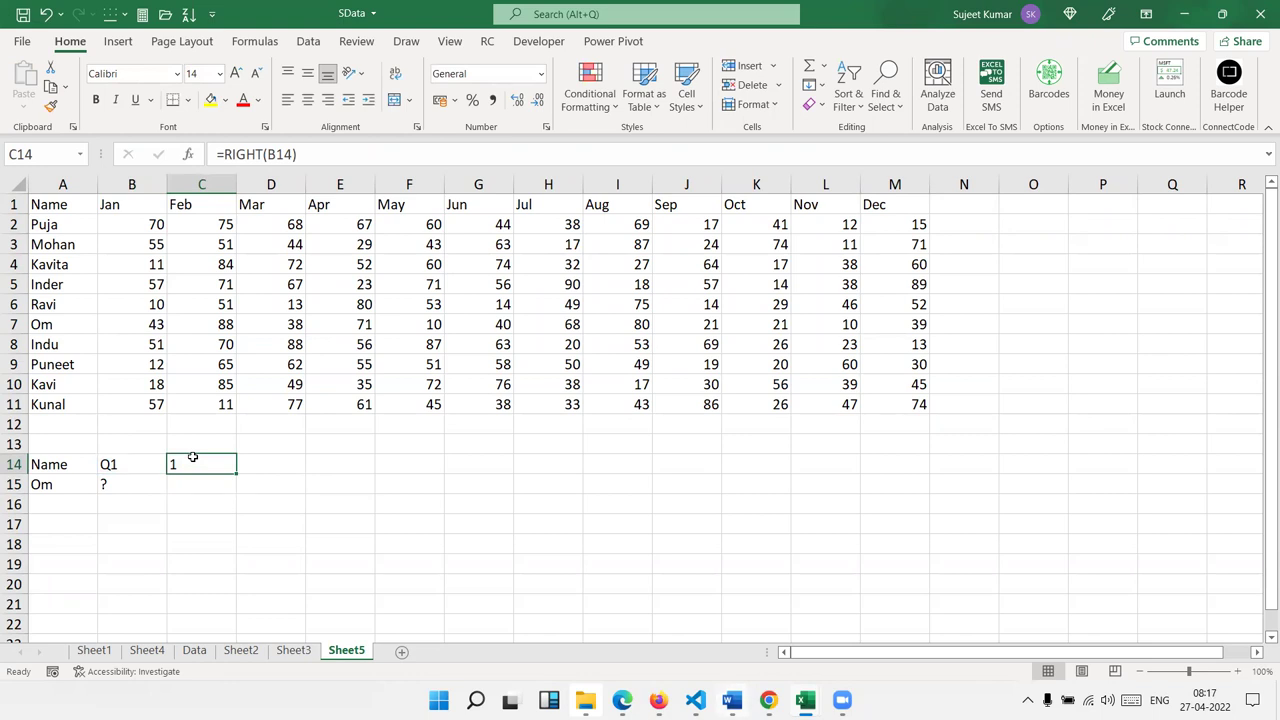
Enter JAN as the starting month in D14.
{"action": "key", "text": "Left"}
{"action": "key", "text": "Right"}
{"action": "key", "text": "Right"}
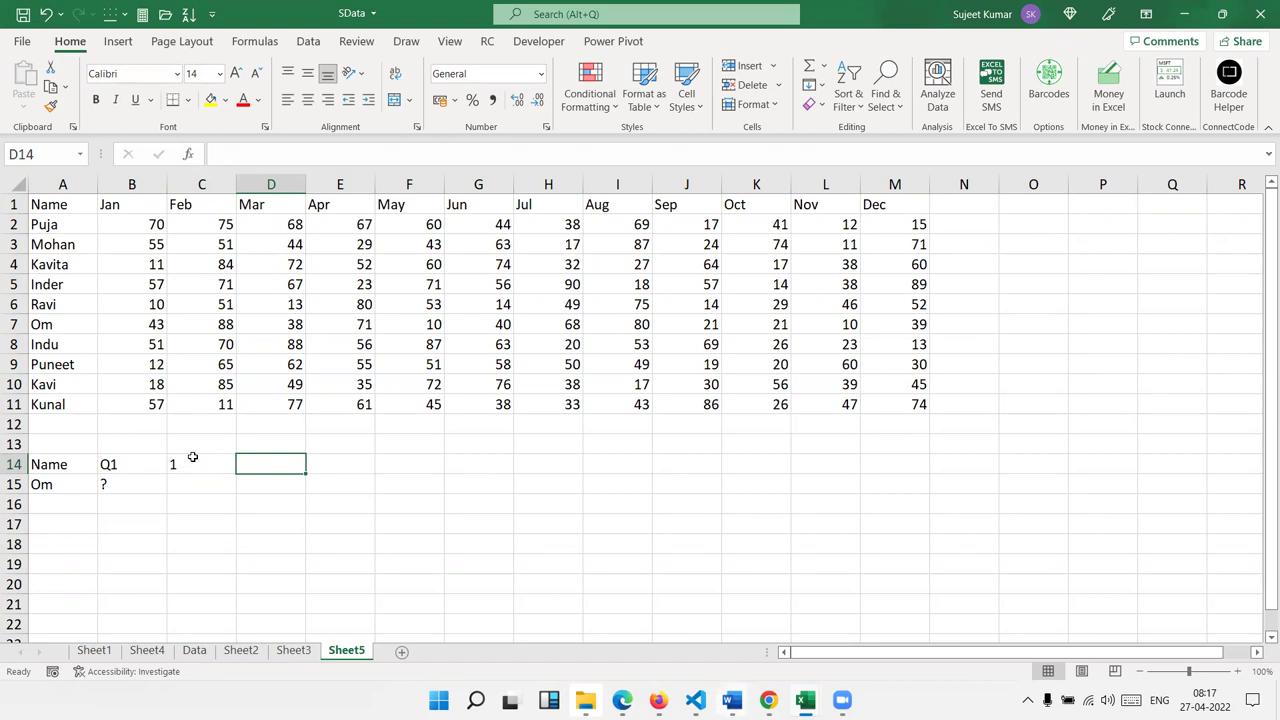
{"action": "type", "text": "JAN"}
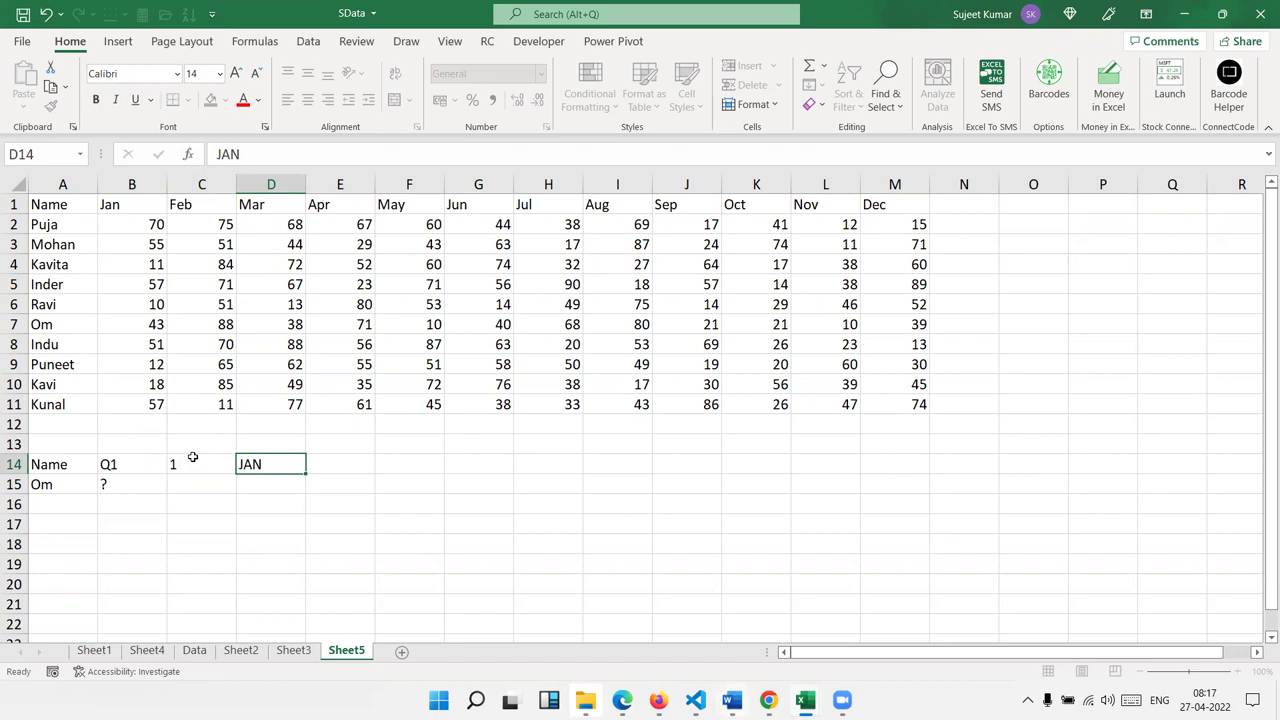
{"action": "key", "text": "ctrl+Return"}
Change the quarter label in B14 to Q2 and enter APR as its start month.
{"action": "key", "text": "Left"}
{"action": "key", "text": "Left"}
{"action": "type", "text": "Q2"}
{"action": "key", "text": "Return"}
{"action": "key", "text": "Up"}
{"action": "key", "text": "Right"}
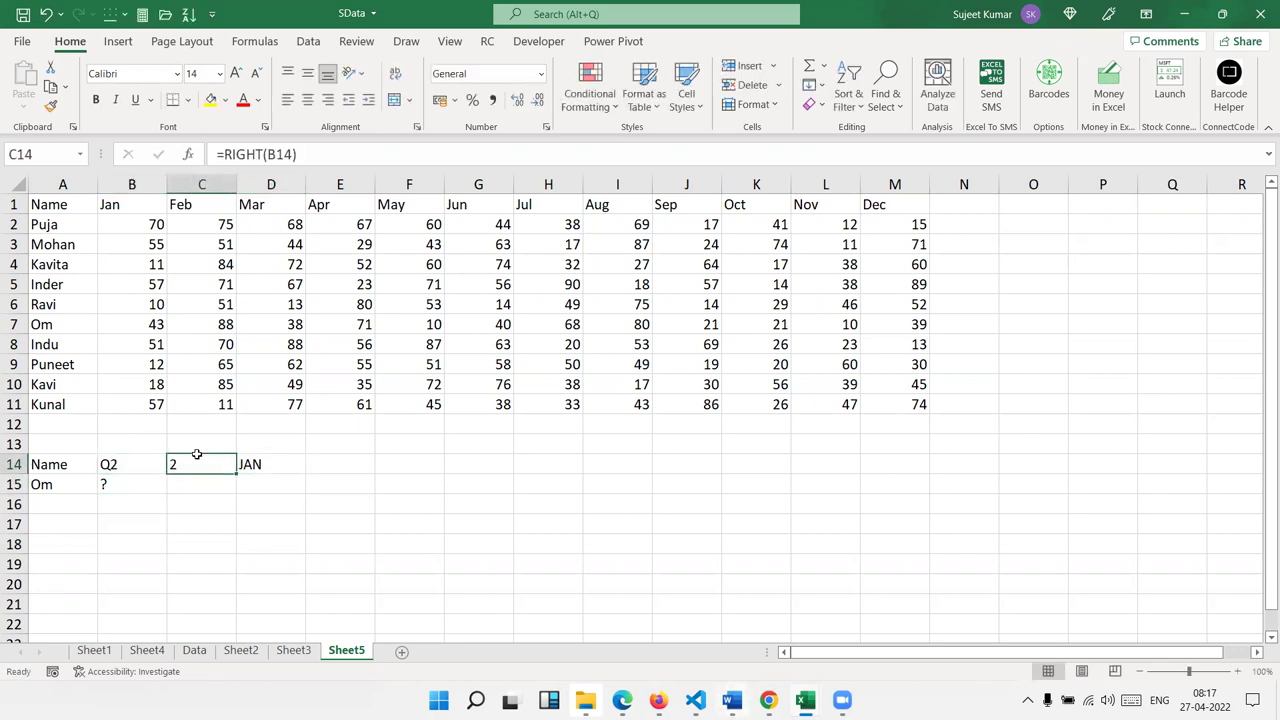
{"action": "left_click", "coordinate": [320, 205]}
{"action": "left_click", "coordinate": [250, 461]}
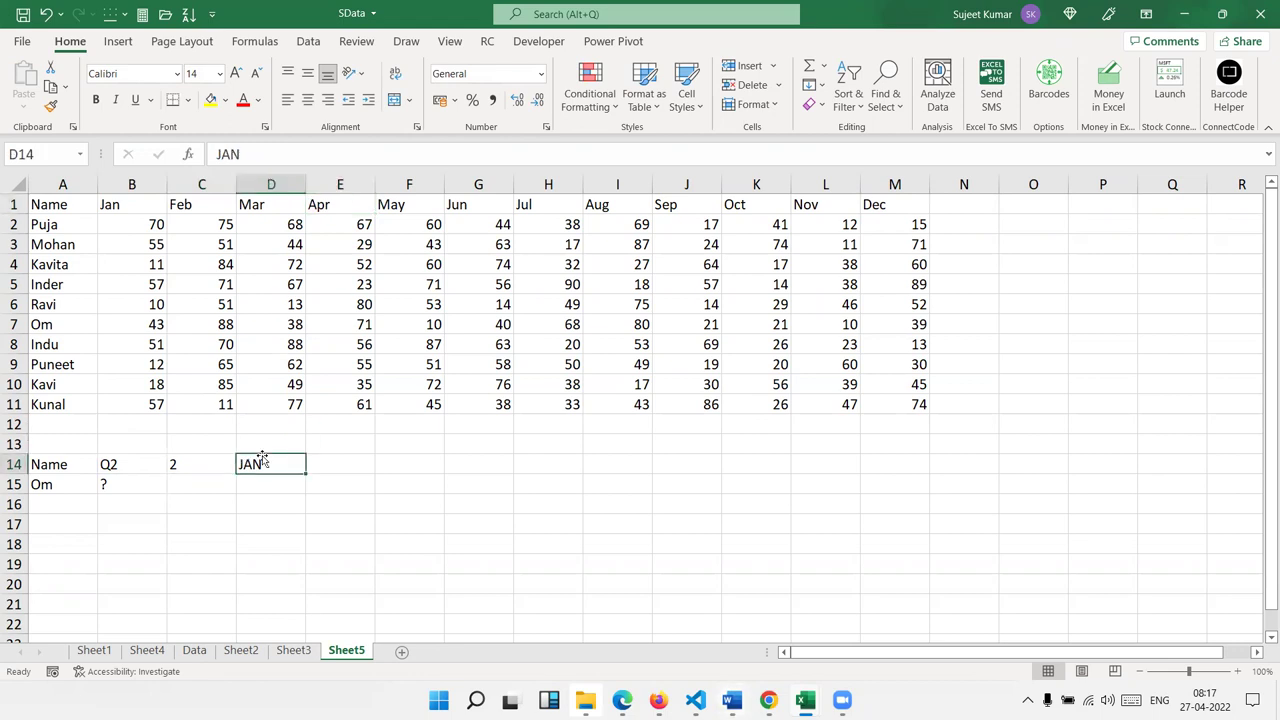
{"action": "type", "text": "APR"}
{"action": "key", "text": "Return"}
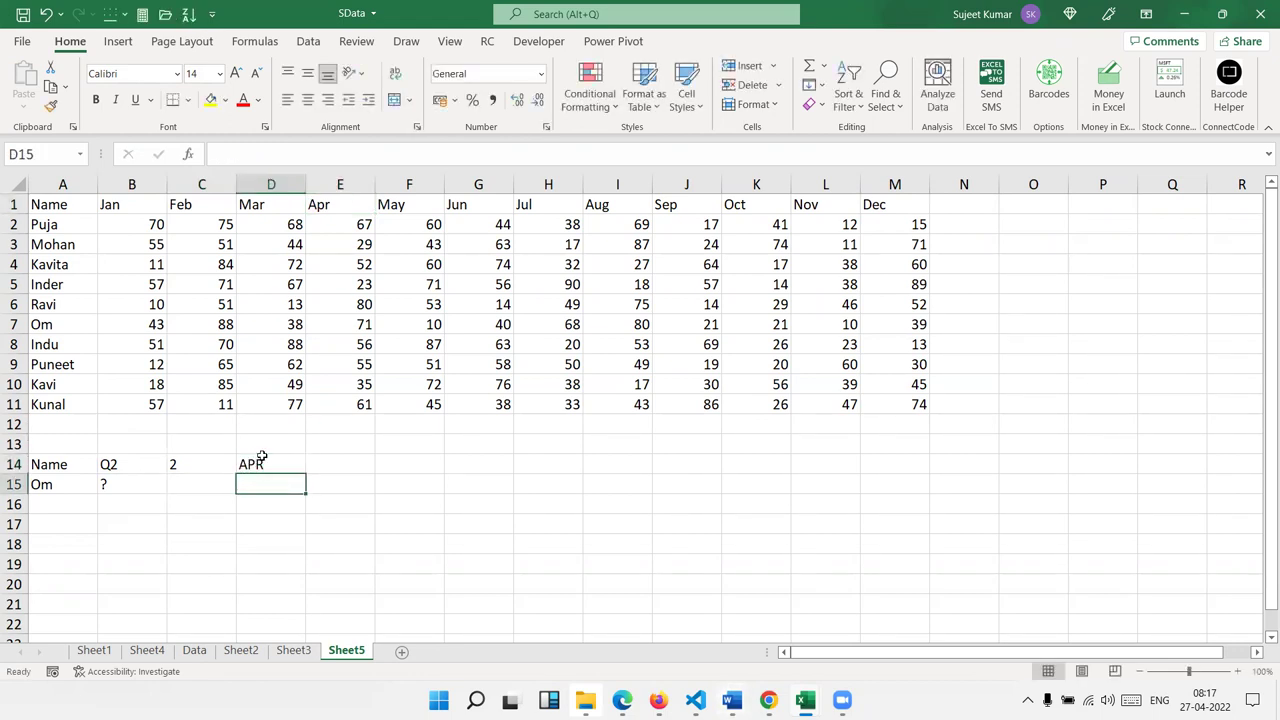
Change the quarter label in B14 to Q3 and enter JUL as its start month in D14.
{"action": "key", "text": "Left"}
{"action": "key", "text": "Left"}
{"action": "key", "text": "Up"}
{"action": "type", "text": "Q3"}
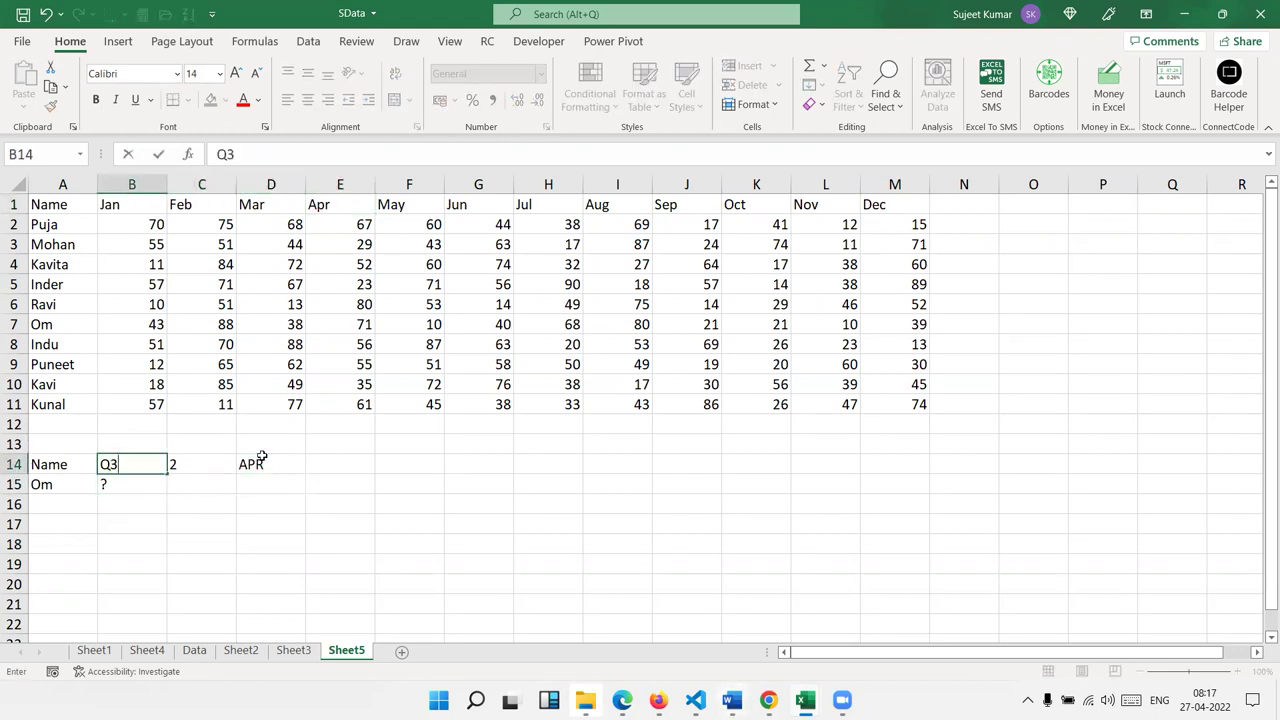
{"action": "key", "text": "Return"}
{"action": "key", "text": "Up"}
{"action": "left_click", "coordinate": [259, 461]}
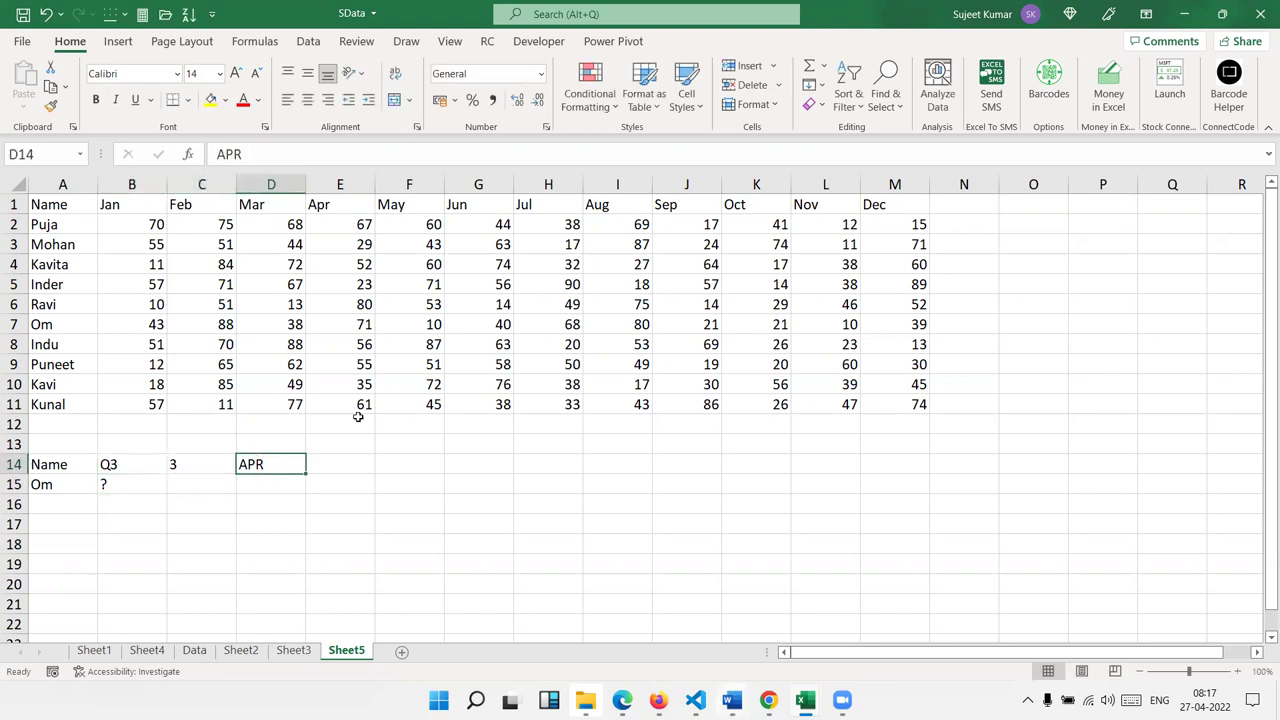
{"action": "left_click", "coordinate": [550, 212]}
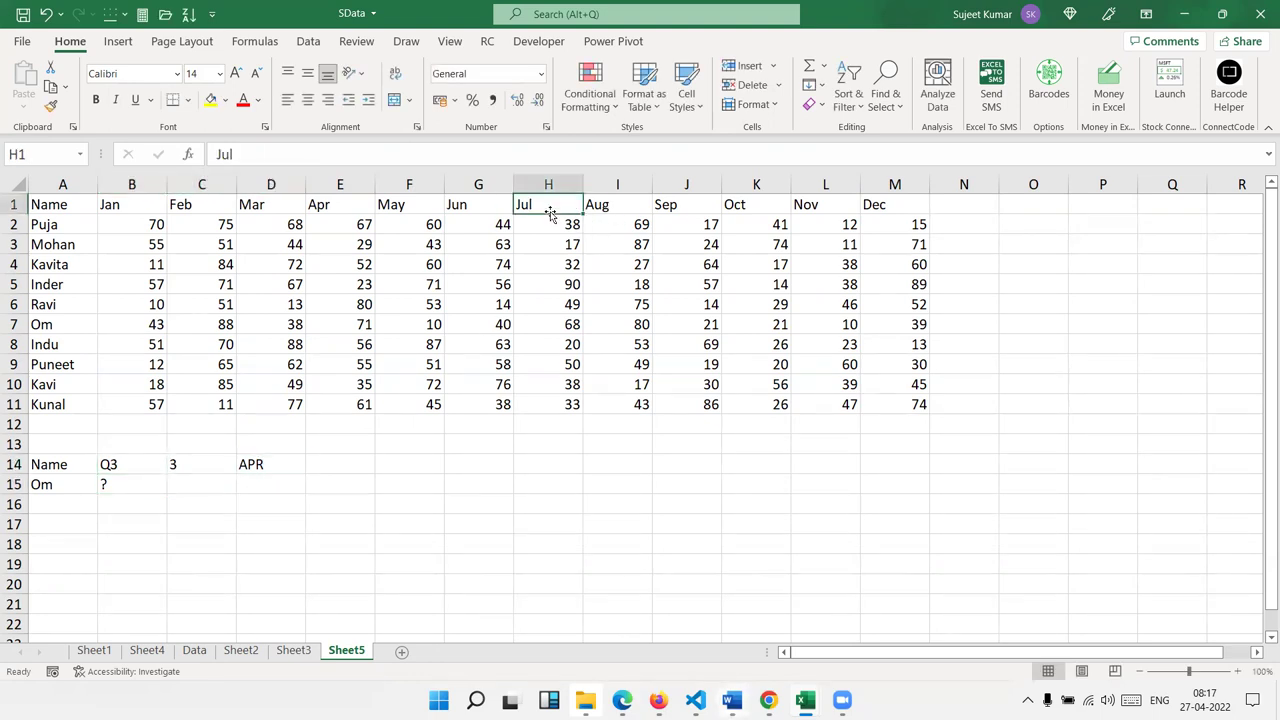
{"action": "left_click", "coordinate": [259, 463]}
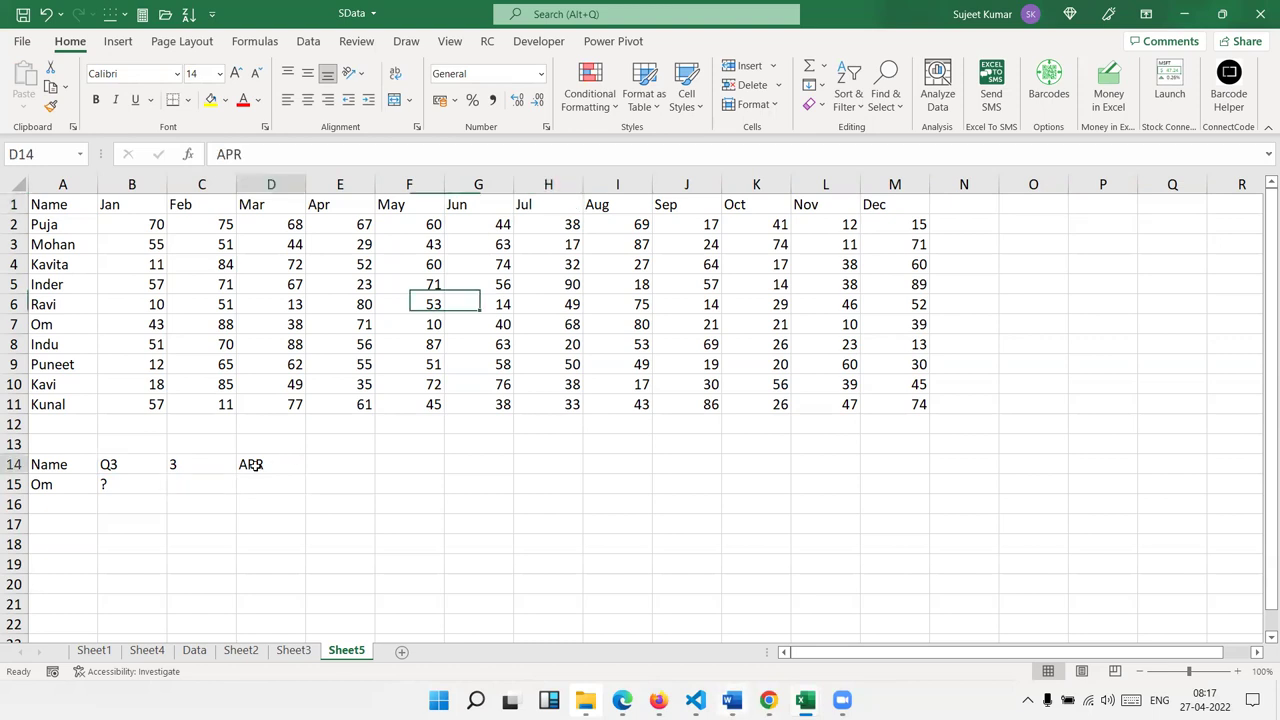
{"action": "type", "text": "JUL"}
{"action": "key", "text": "Return"}
{"action": "type", "text": "\\"}
{"action": "key", "text": "Escape"}
{"action": "left_click", "coordinate": [259, 463]}
Start a nested IF in D14 mapping quarter 1 to JAN, then abandon it.
{"action": "key", "text": "Delete"}
{"action": "type", "text": "=IF("}
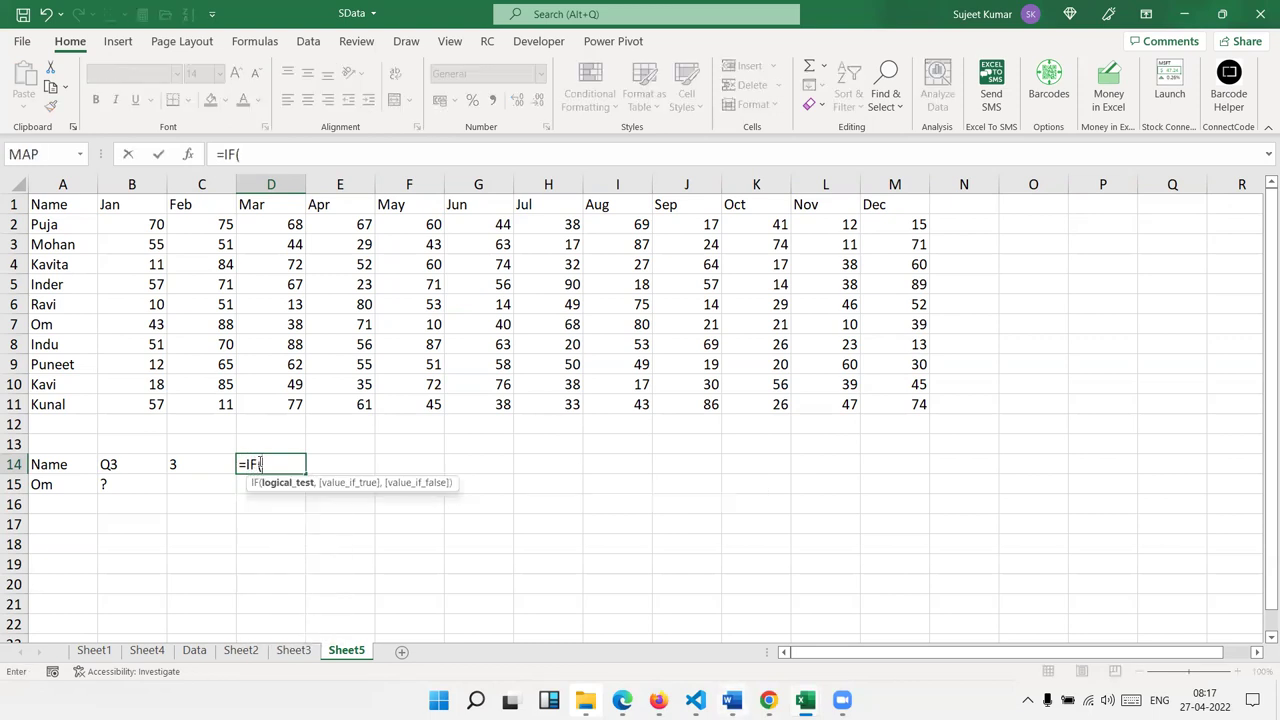
{"action": "key", "text": "Left"}
{"action": "type", "text": "=1,\"JAN"}
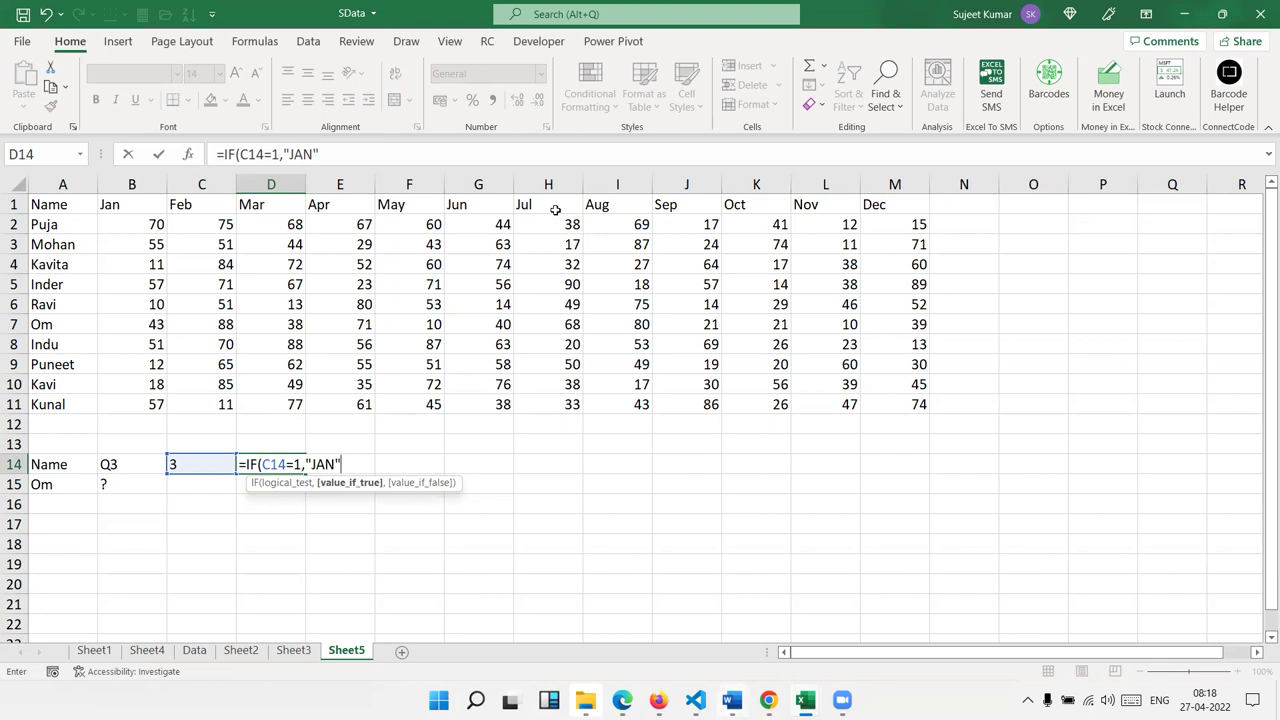
{"action": "type", "text": ",if"}
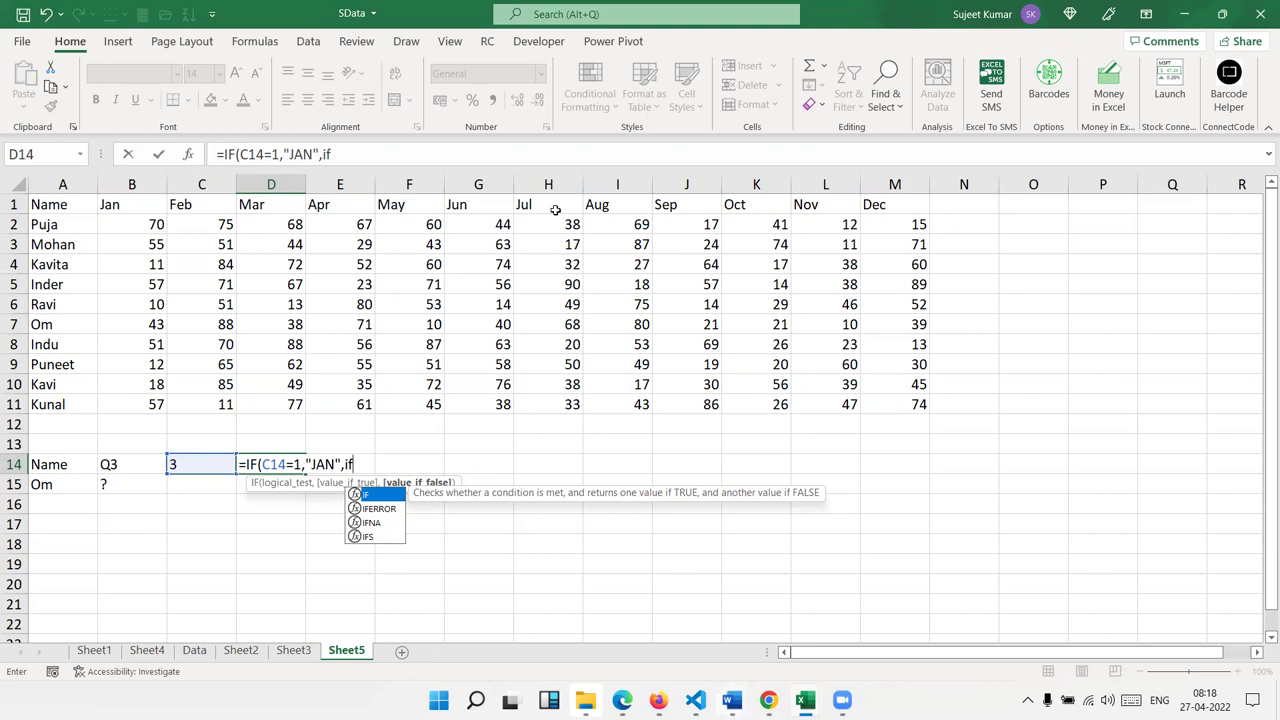
{"action": "key", "text": "Escape"}
{"action": "key", "text": "Escape"}
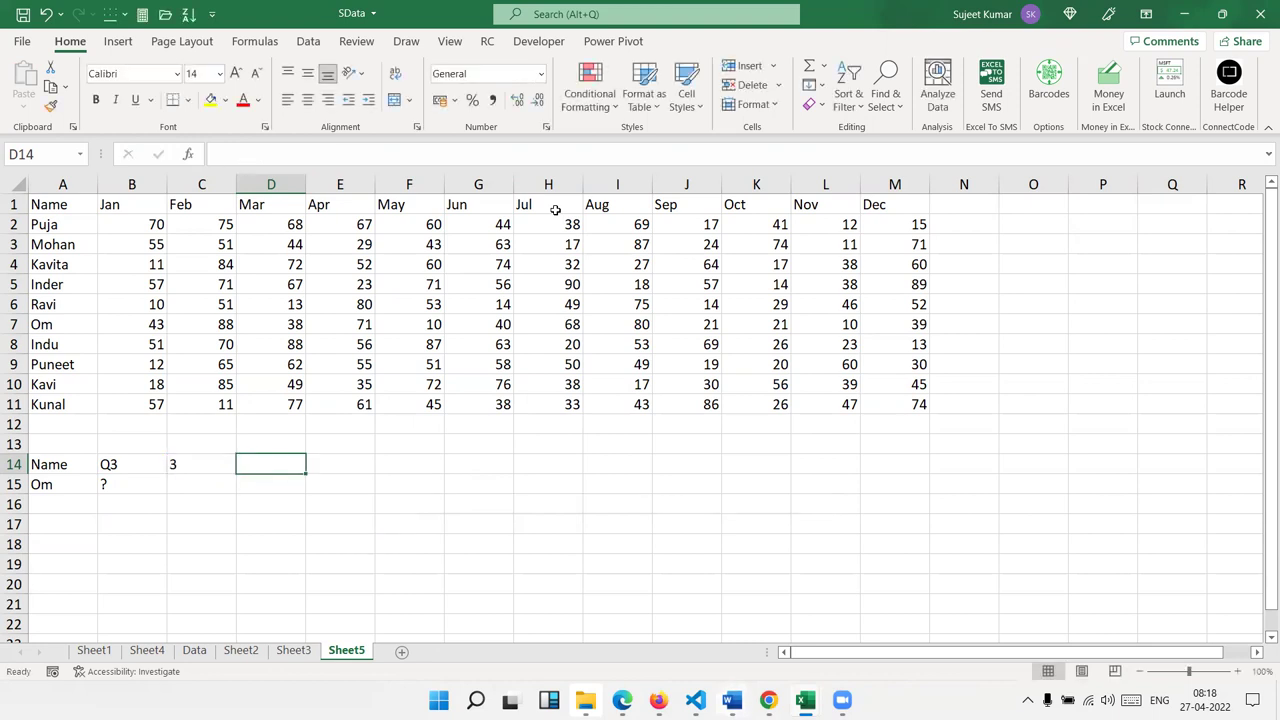
Type =CHOOSE(C14,"JAN","APR","JUL","OCT") in D14, fixing the function-name and OCT typos.
{"action": "type", "text": "=choo"}
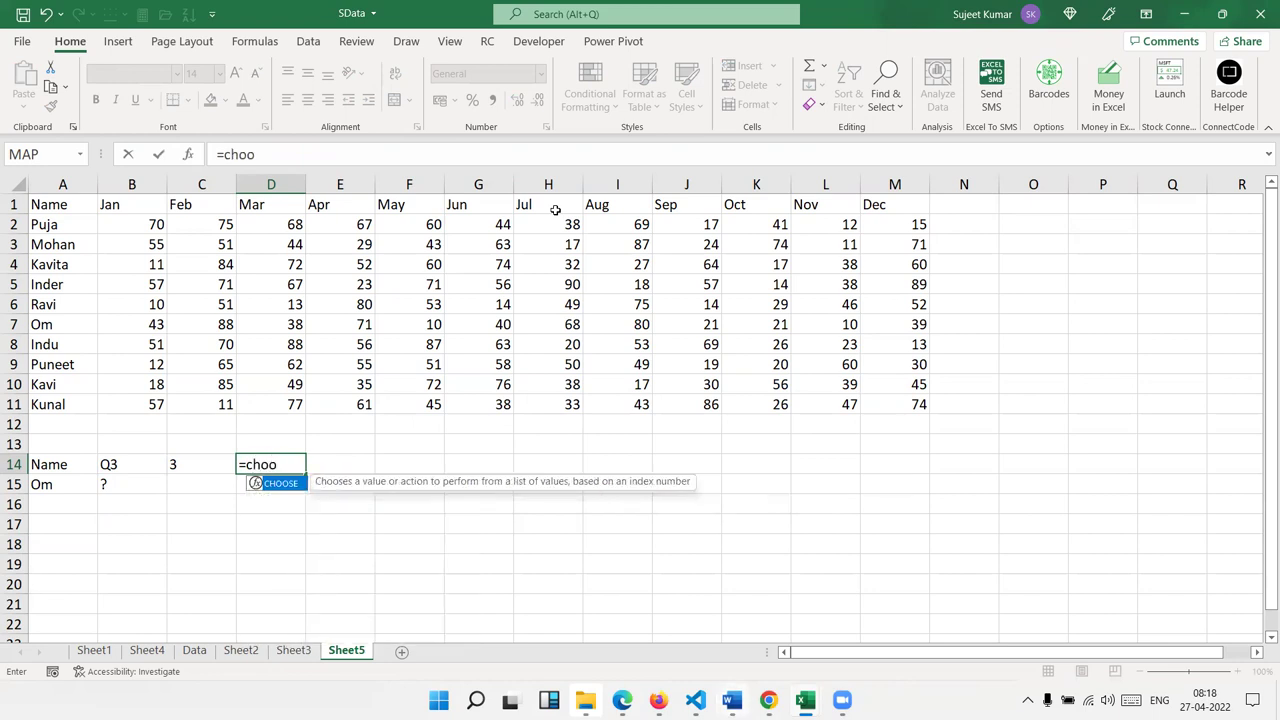
{"action": "key", "text": "Tab"}
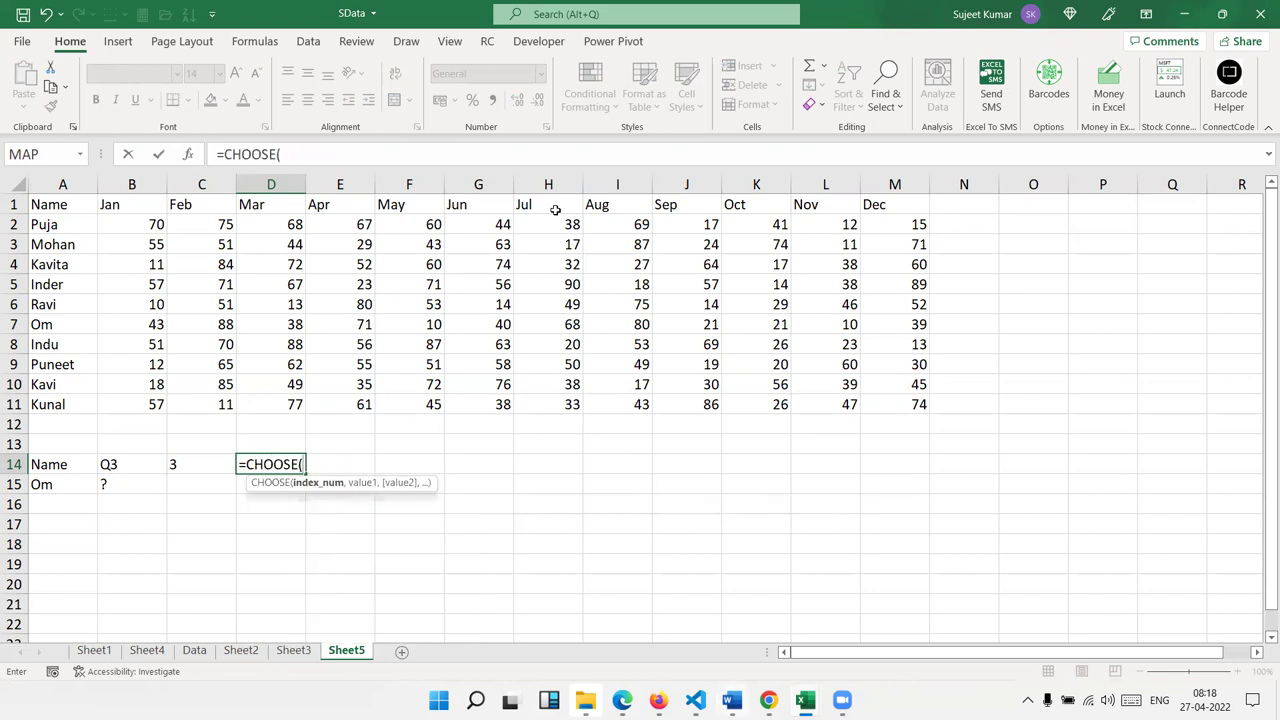
{"action": "left_click", "coordinate": [214, 461]}
{"action": "type", "text": ",\"JAN"}
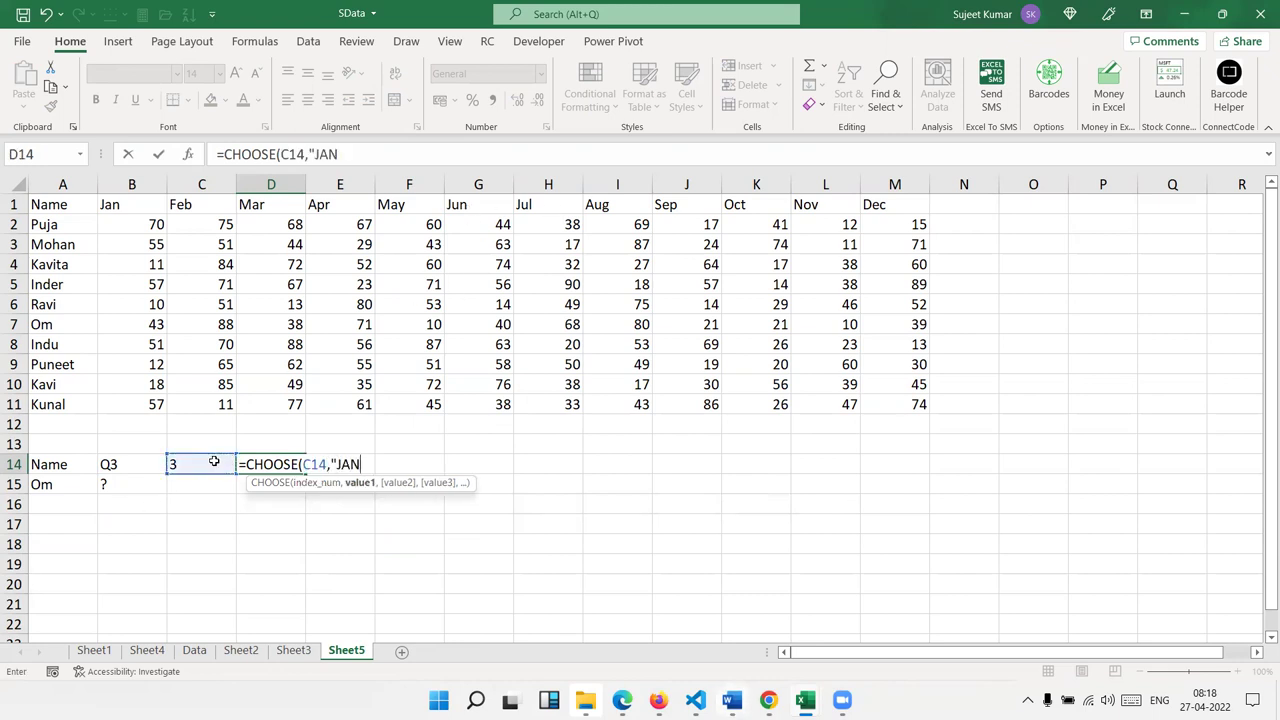
{"action": "type", "text": "\","}
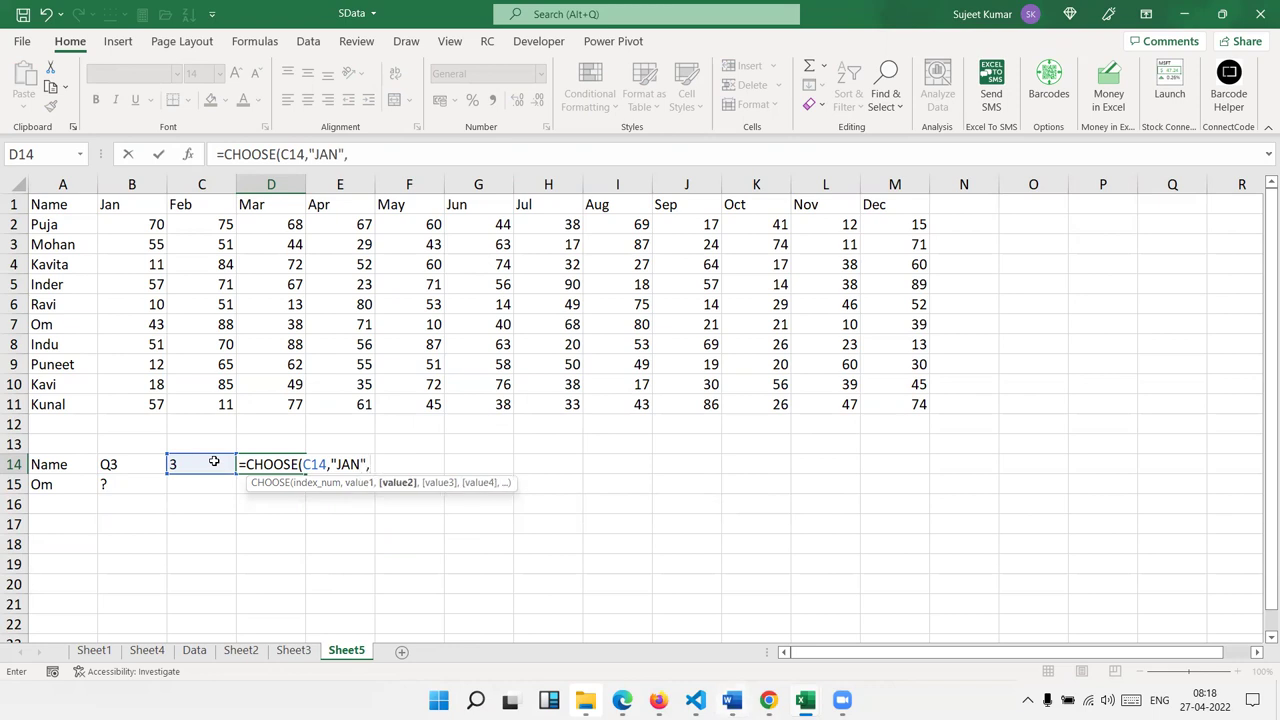
{"action": "type", "text": "\""}
{"action": "type", "text": "APR\",\"JUL\",\""}
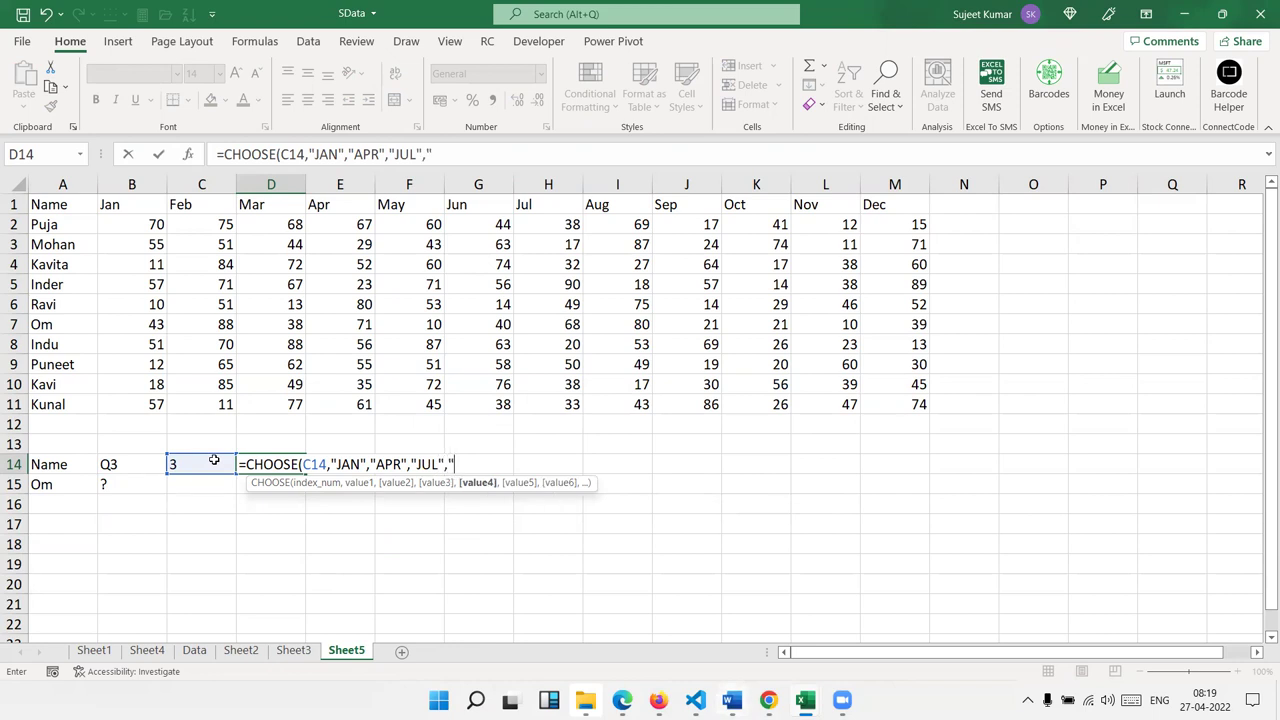
{"action": "type", "text": "ICT"}
{"action": "key", "text": "BackSpace"}
{"action": "key", "text": "BackSpace"}
{"action": "key", "text": "BackSpace"}
{"action": "type", "text": "OCT\""}
Remove a stray character, commit the CHOOSE formula and confirm D14 returns JUL.
{"action": "double_click", "coordinate": [315, 465]}
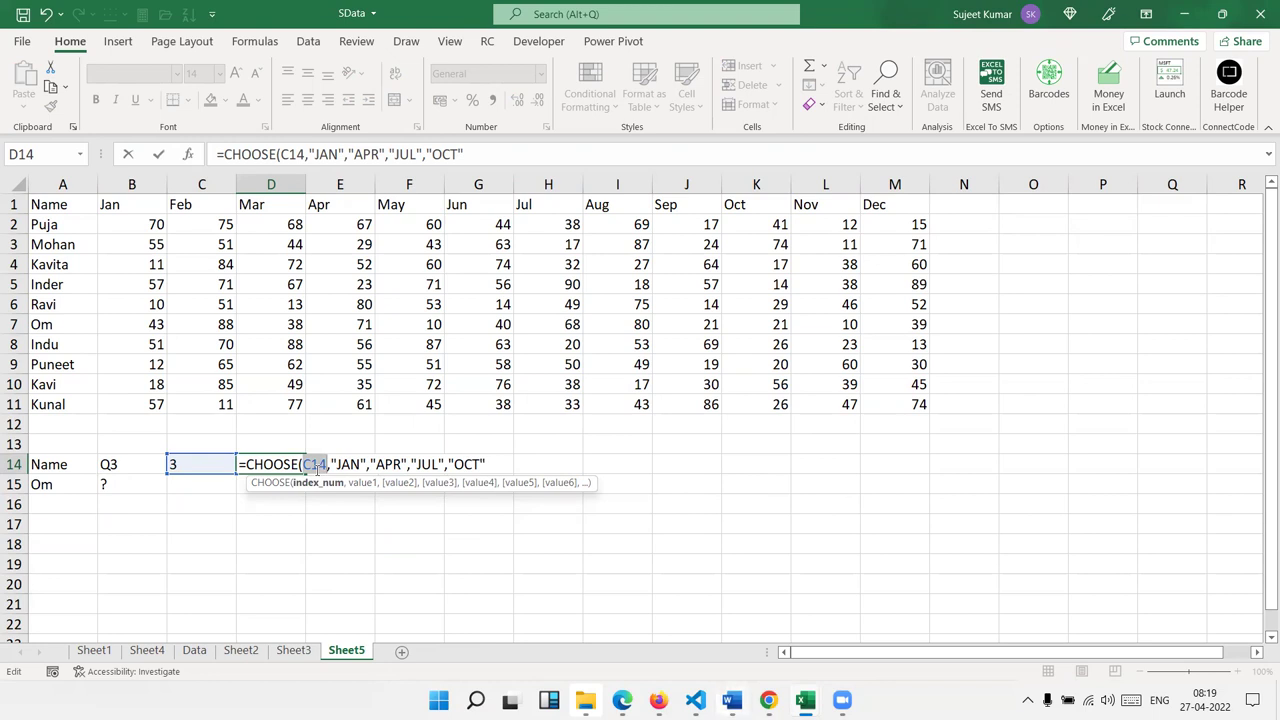
{"action": "left_click", "coordinate": [342, 464]}
{"action": "left_click", "coordinate": [377, 464]}
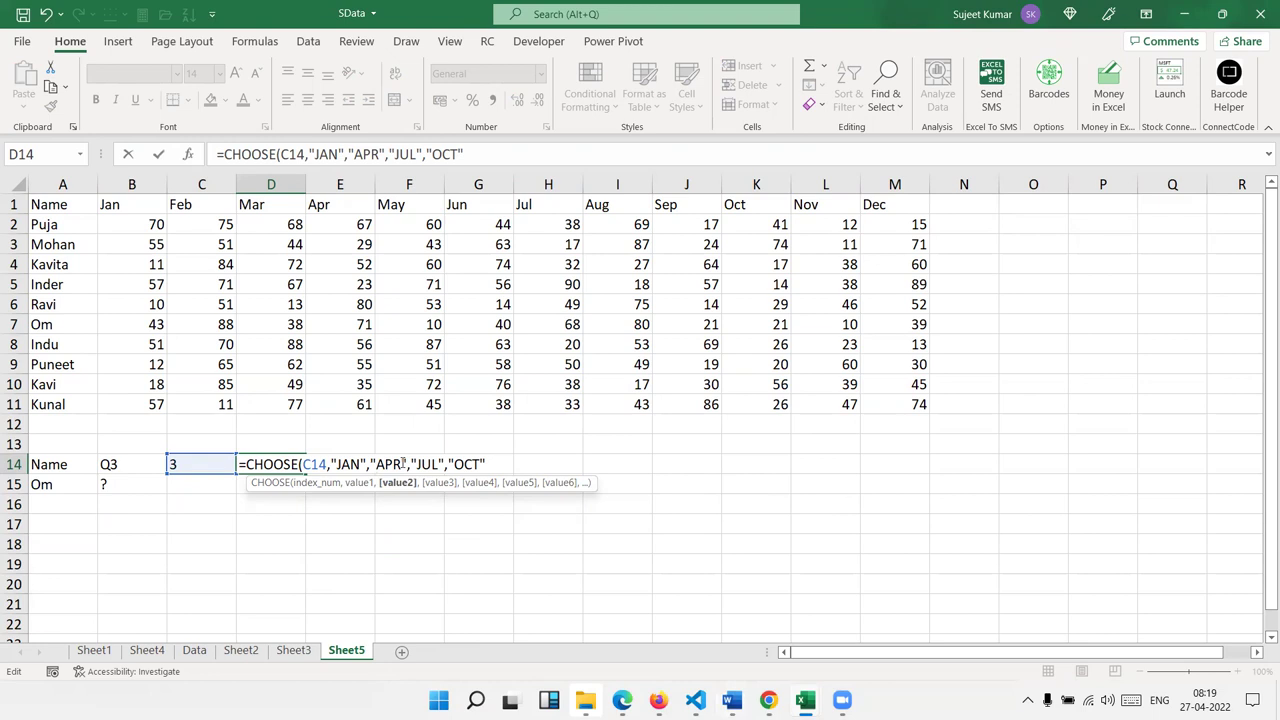
{"action": "type", "text": "3"}
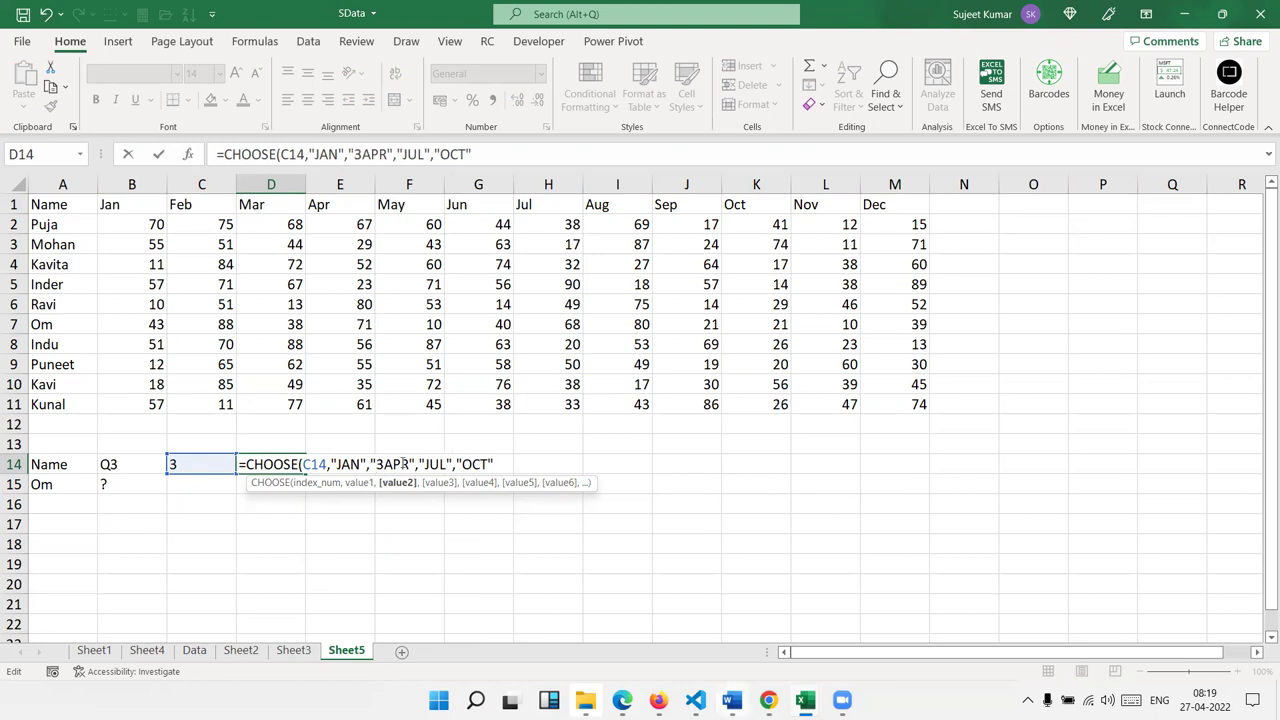
{"action": "key", "text": "BackSpace"}
{"action": "key", "text": "Return"}
{"action": "key", "text": "Up"}
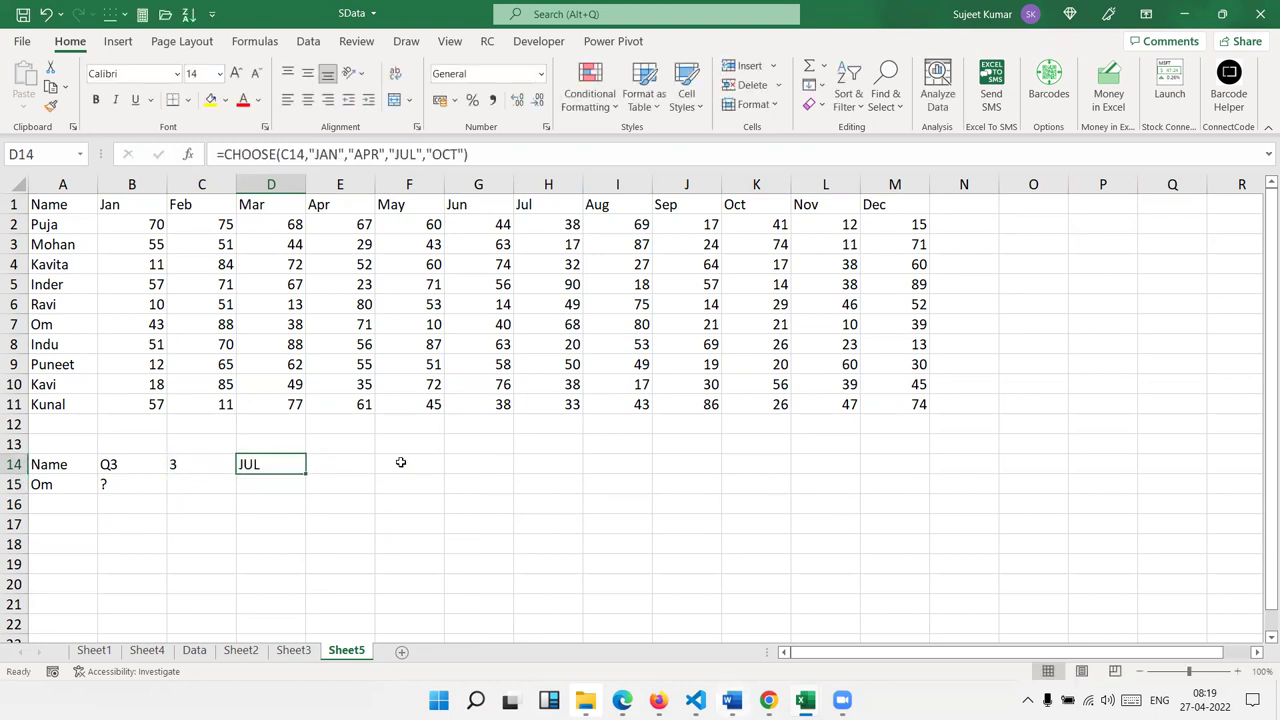
{"action": "double_click", "coordinate": [294, 464]}
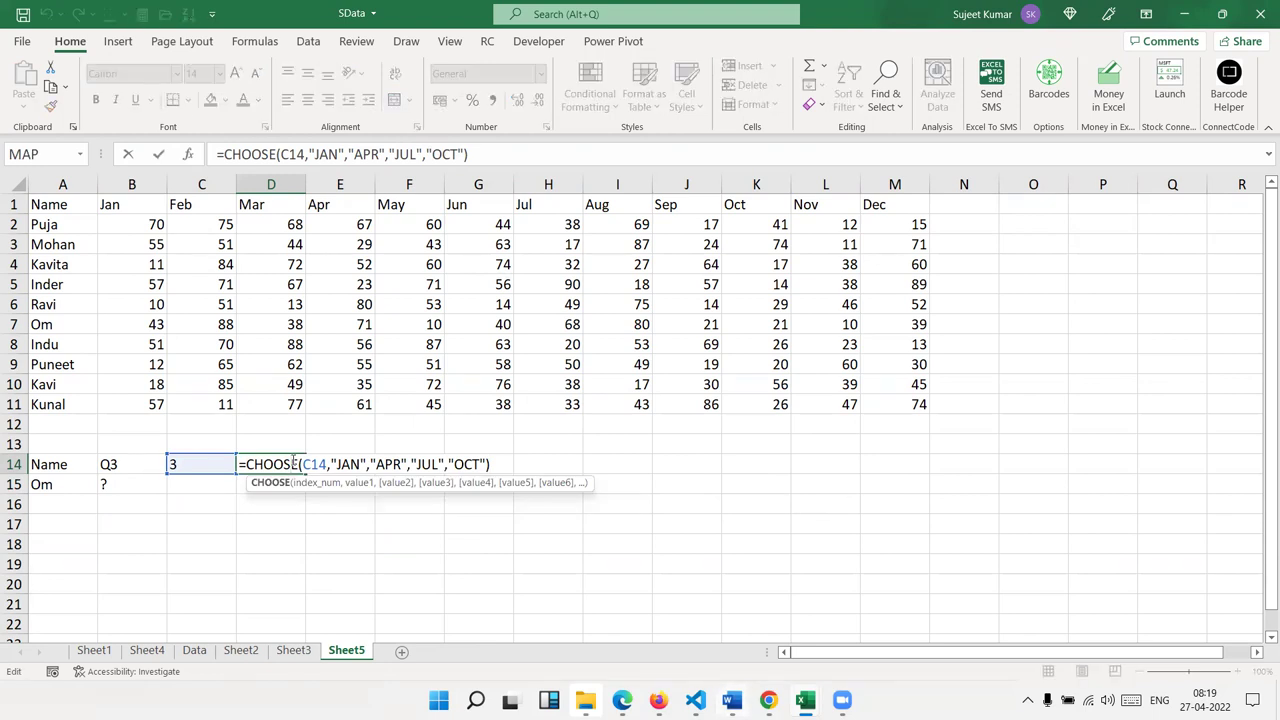
{"action": "key", "text": "Return"}
Change B14 to Q1 and then Q2, so D14 shows JAN and then APR.
{"action": "left_click", "coordinate": [134, 462]}
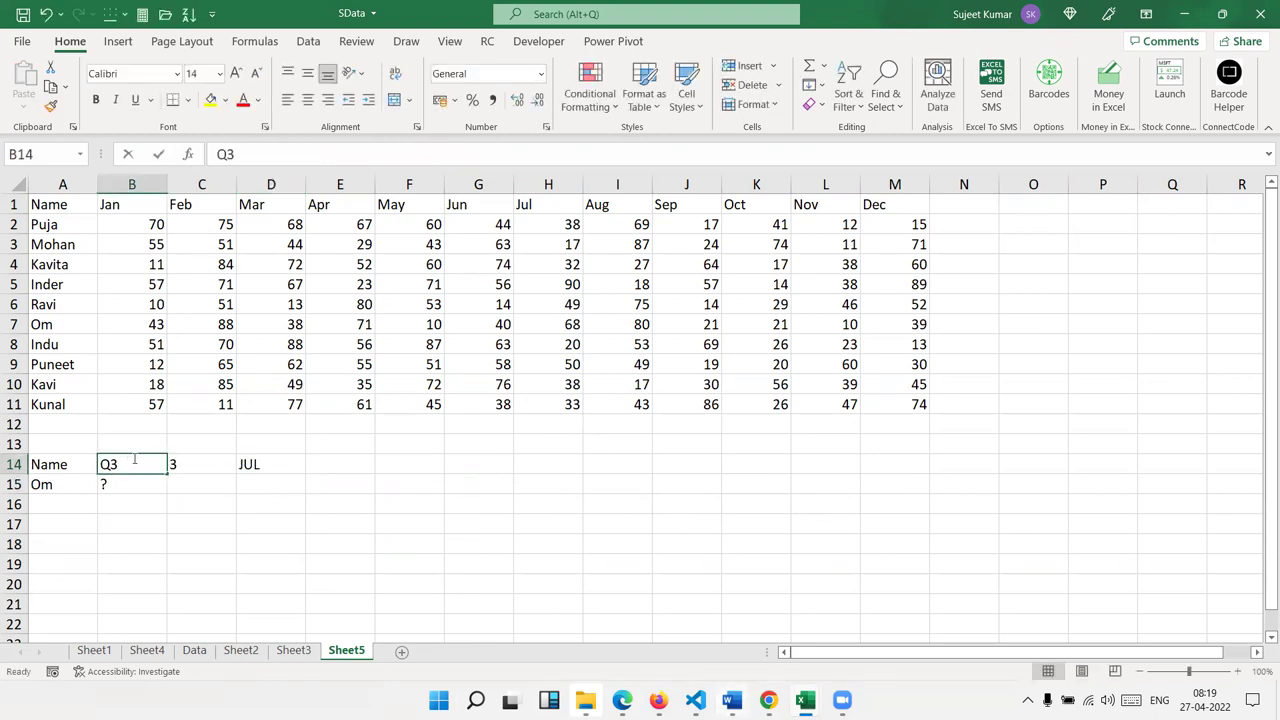
{"action": "double_click", "coordinate": [134, 462]}
{"action": "key", "text": "BackSpace"}
{"action": "type", "text": "1"}
{"action": "key", "text": "Return"}
{"action": "left_click", "coordinate": [132, 458]}
{"action": "double_click", "coordinate": [132, 459]}
{"action": "key", "text": "BackSpace"}
{"action": "type", "text": "2"}
{"action": "key", "text": "Return"}
Change B14 to Q3 and then Q4, so D14 shows JUL and then OCT.
{"action": "left_click", "coordinate": [132, 458]}
{"action": "double_click", "coordinate": [132, 458]}
{"action": "key", "text": "BackSpace"}
{"action": "type", "text": "3"}
{"action": "key", "text": "Return"}
{"action": "left_click", "coordinate": [132, 458]}
{"action": "double_click", "coordinate": [132, 458]}
{"action": "key", "text": "BackSpace"}
{"action": "type", "text": "4"}
{"action": "key", "text": "Return"}
{"action": "key", "text": "Up"}
{"action": "left_click", "coordinate": [244, 466]}
Set B14 back to Q1 so C14 shows 1 and D14 shows JAN.
{"action": "left_click", "coordinate": [117, 466]}
{"action": "double_click", "coordinate": [133, 458]}
{"action": "key", "text": "BackSpace"}
{"action": "type", "text": "1"}
{"action": "key", "text": "Return"}
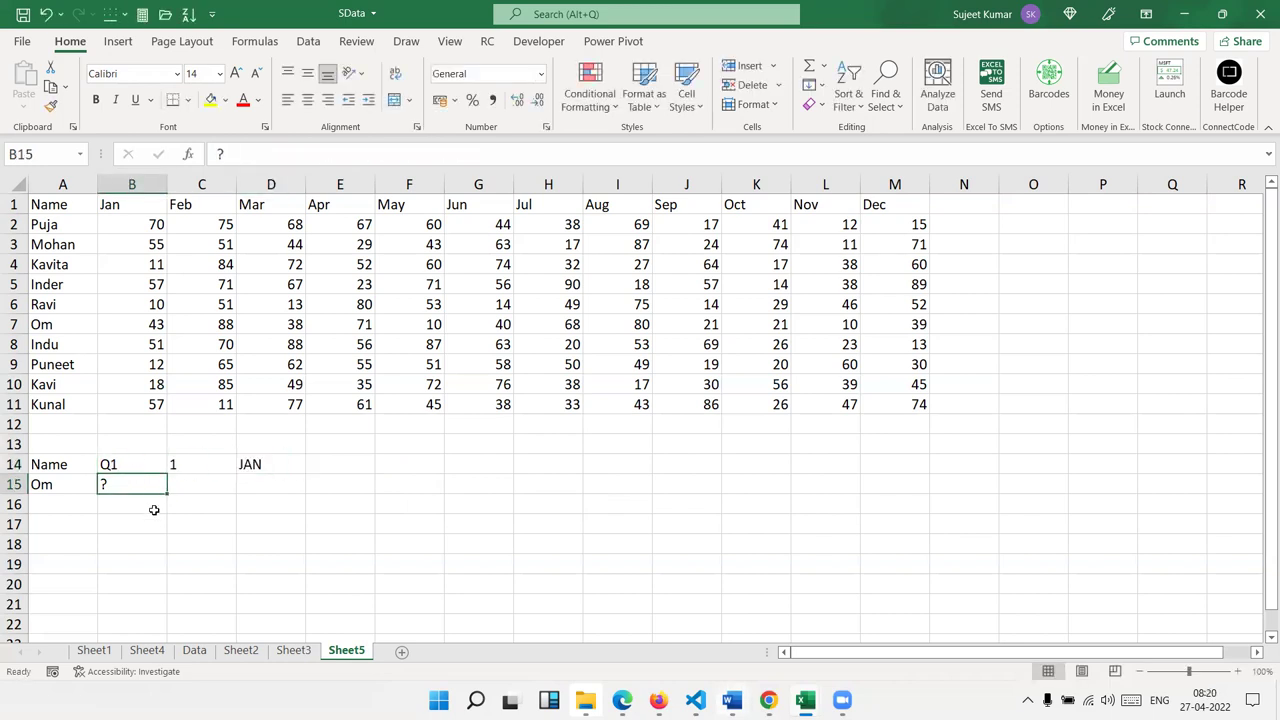
Review the D14 formula, the Jan header and Om's row in the names list.
{"action": "left_click", "coordinate": [262, 467]}
{"action": "left_click", "coordinate": [152, 206]}
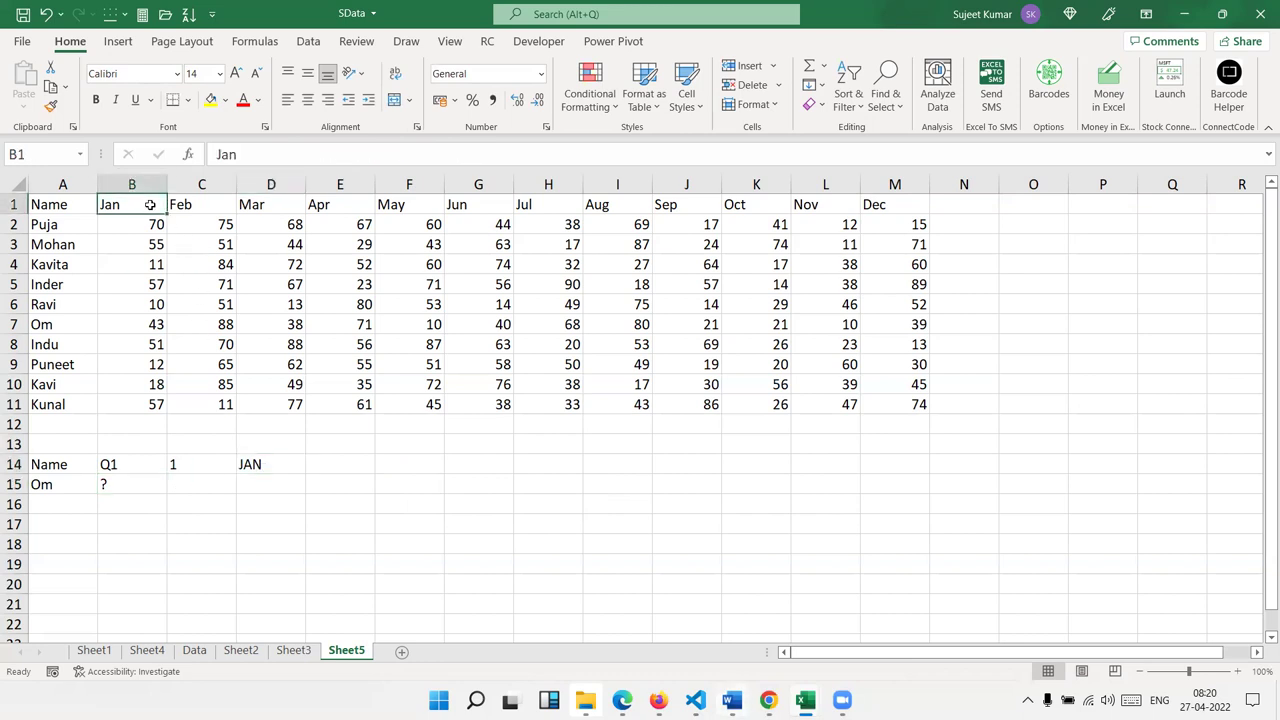
{"action": "left_click", "coordinate": [61, 484]}
{"action": "left_click", "coordinate": [53, 262]}
{"action": "left_click", "coordinate": [58, 342]}
{"action": "left_click", "coordinate": [60, 323]}
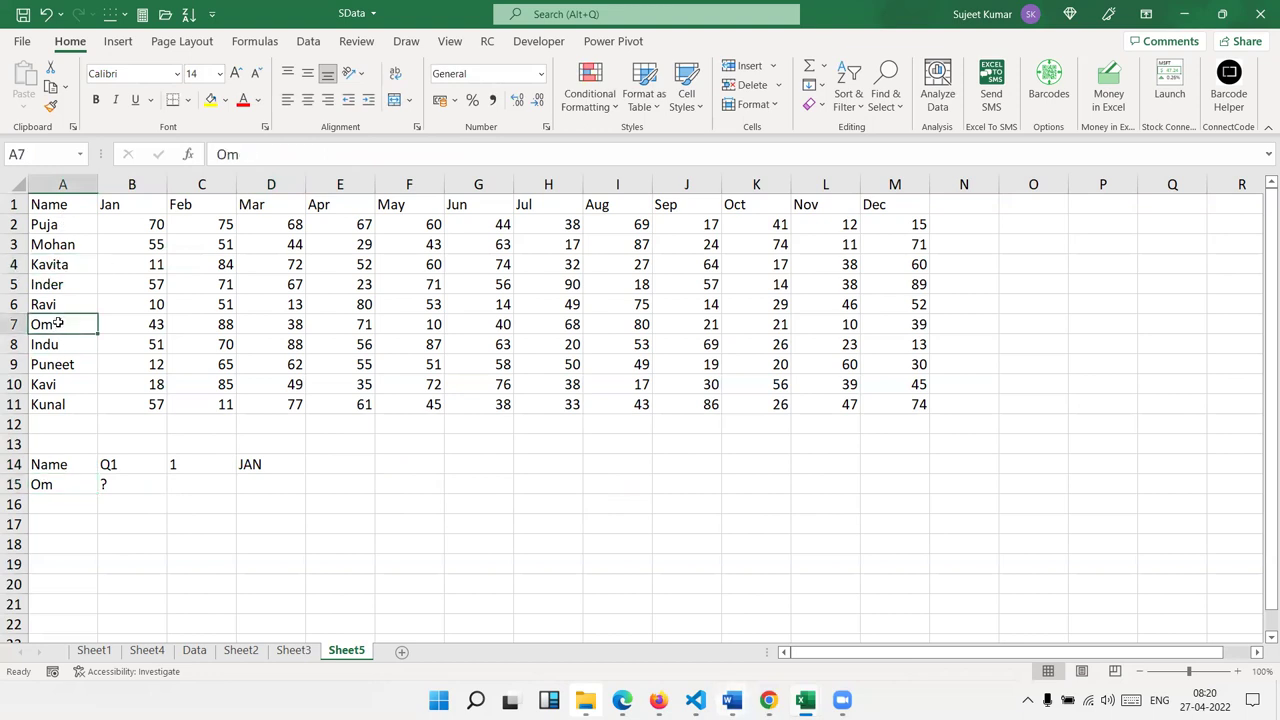
Review Sheet3's ADDRESS and INDIRECT example in C3:D3, then clear the ? from Sheet5's B15.
{"action": "left_click", "coordinate": [293, 650]}
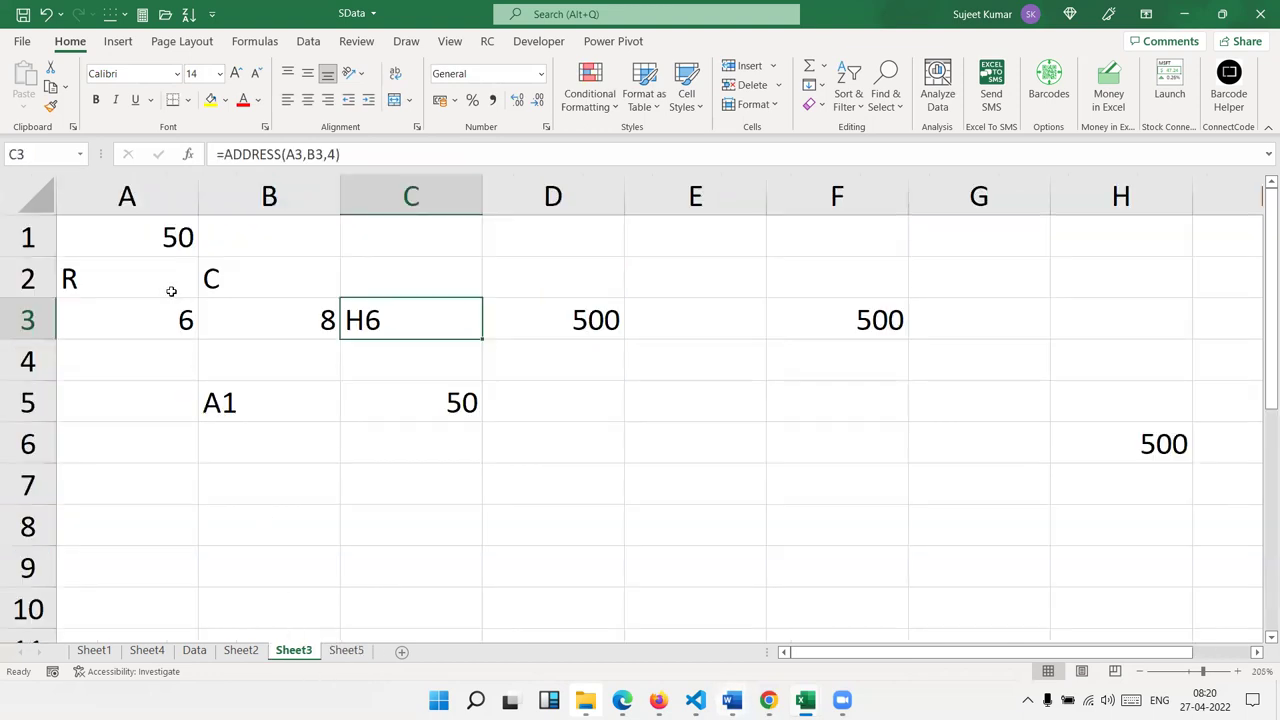
{"action": "left_click_drag", "start_coordinate": [158, 316], "coordinate": [274, 317]}
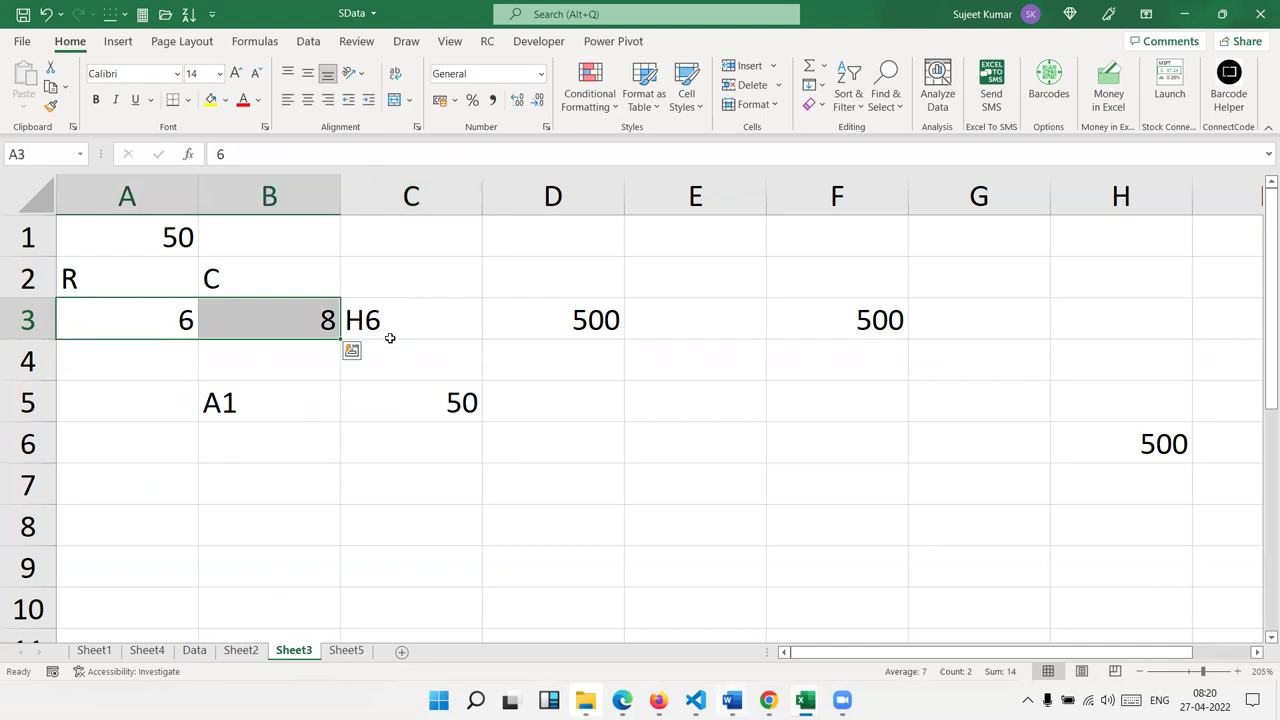
{"action": "left_click", "coordinate": [389, 322]}
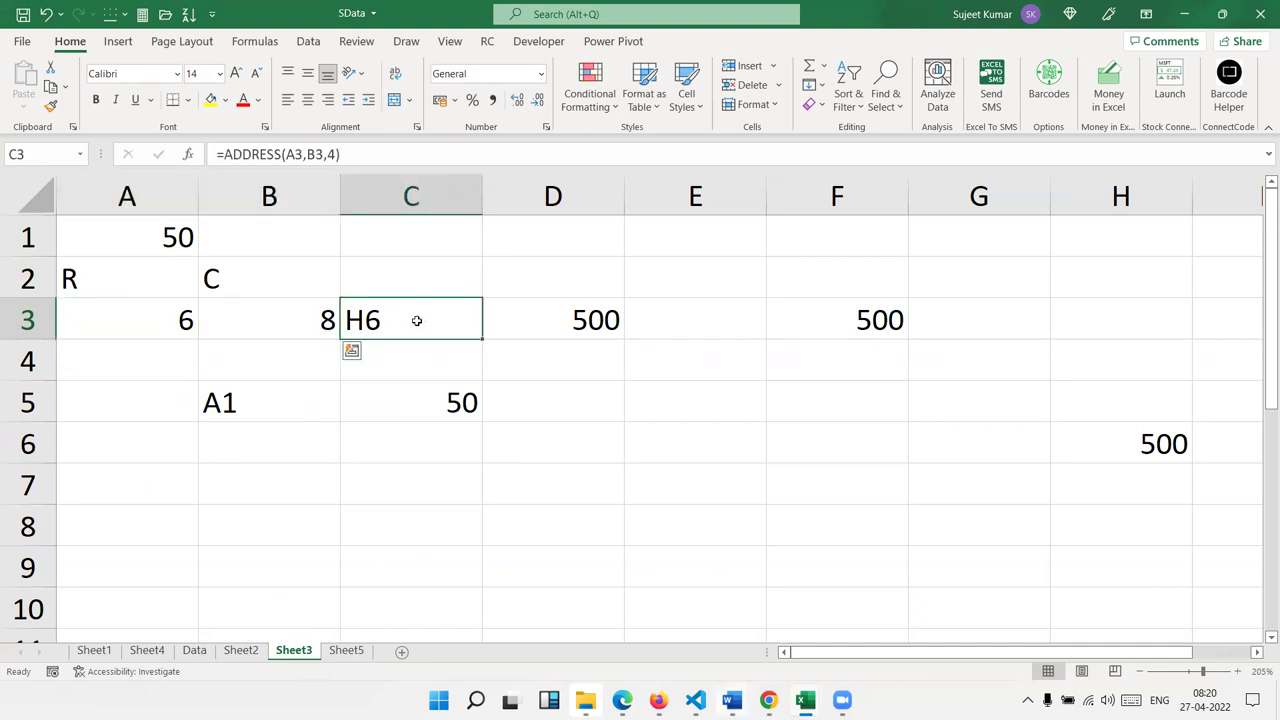
{"action": "left_click", "coordinate": [520, 324]}
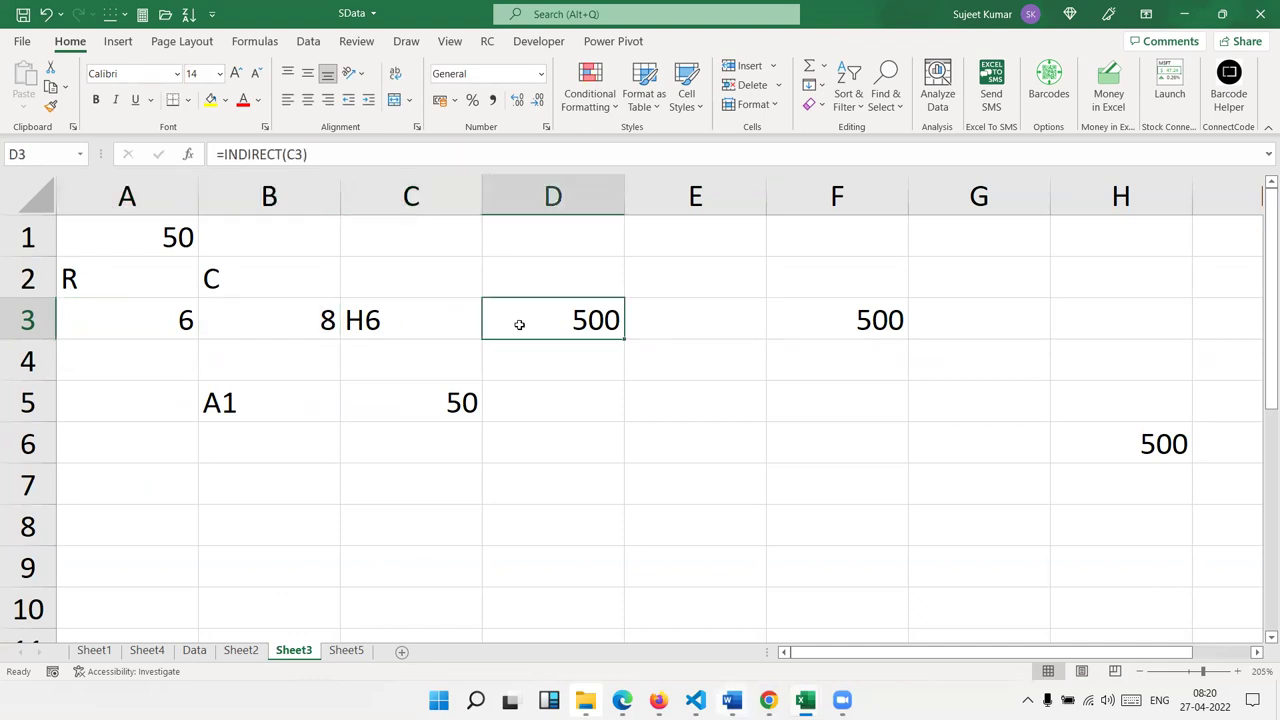
{"action": "left_click", "coordinate": [343, 651]}
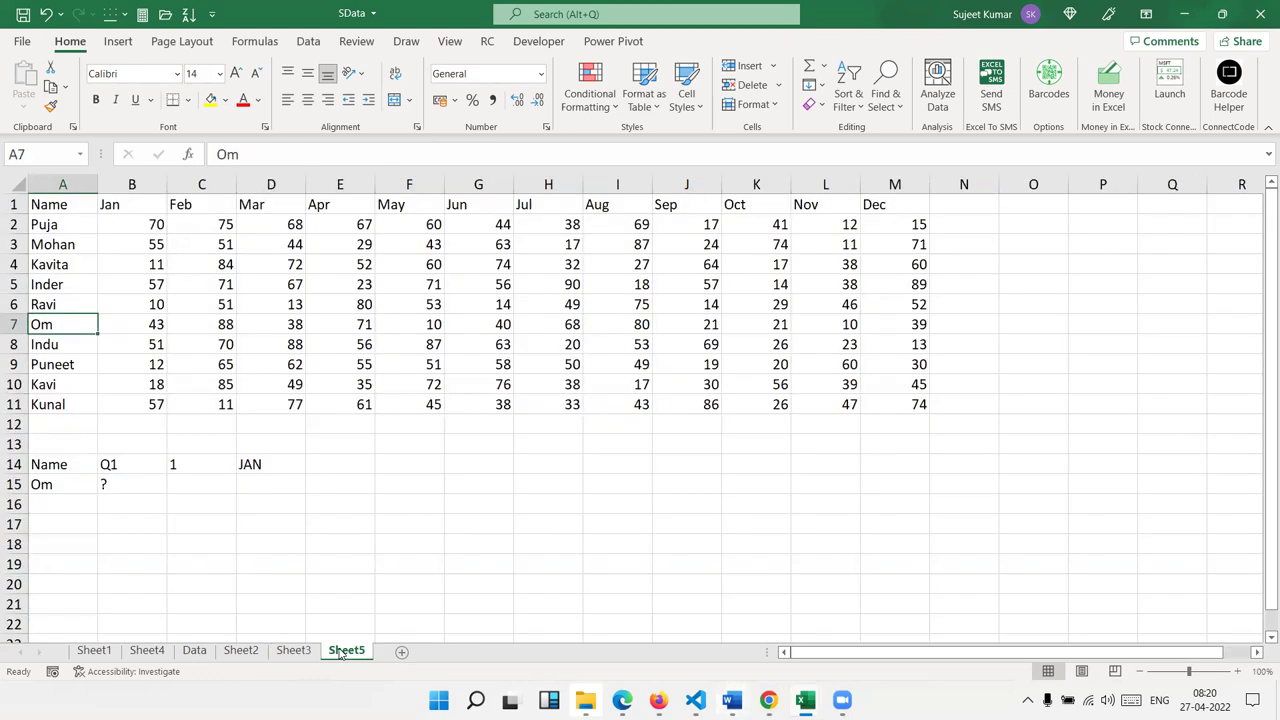
{"action": "left_click", "coordinate": [134, 482]}
{"action": "key", "text": "Delete"}
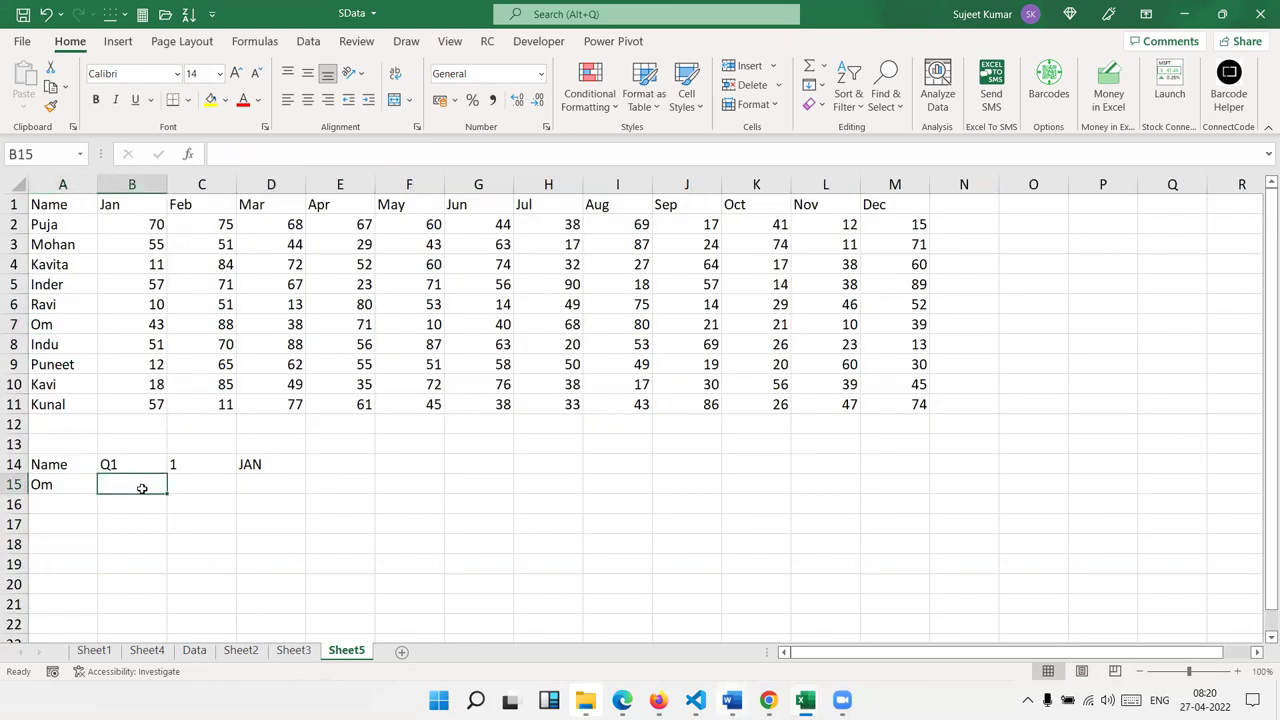
Enter =MATCH(A15,A1:A11,0) in B15 and verify that Om sits at position 7.
{"action": "type", "text": "m"}
{"action": "key", "text": "BackSpace"}
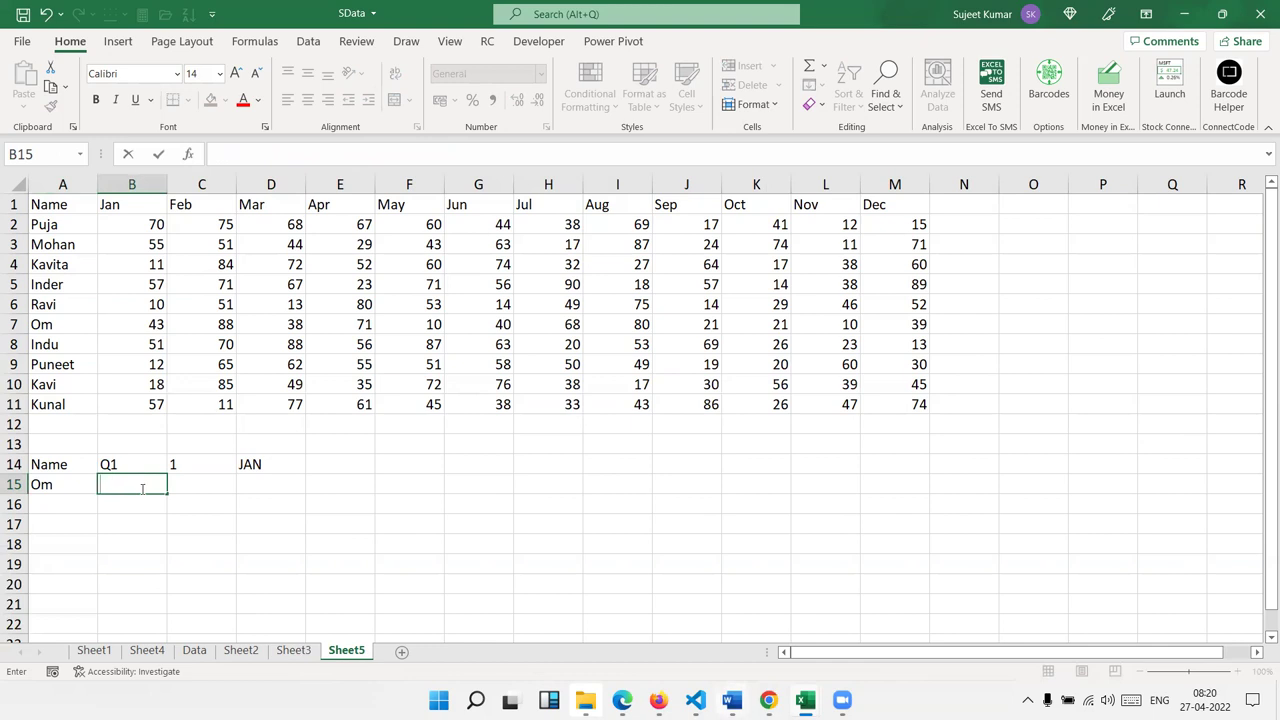
{"action": "type", "text": "=m"}
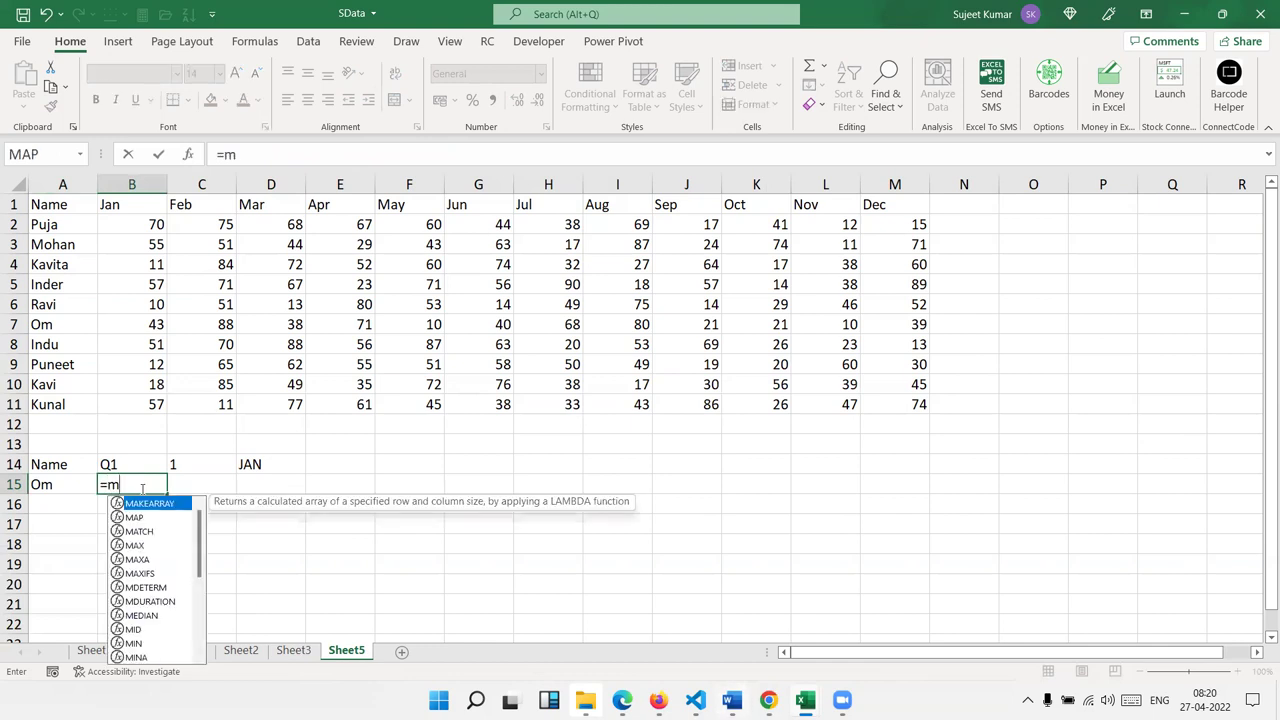
{"action": "type", "text": "at"}
{"action": "key", "text": "Tab"}
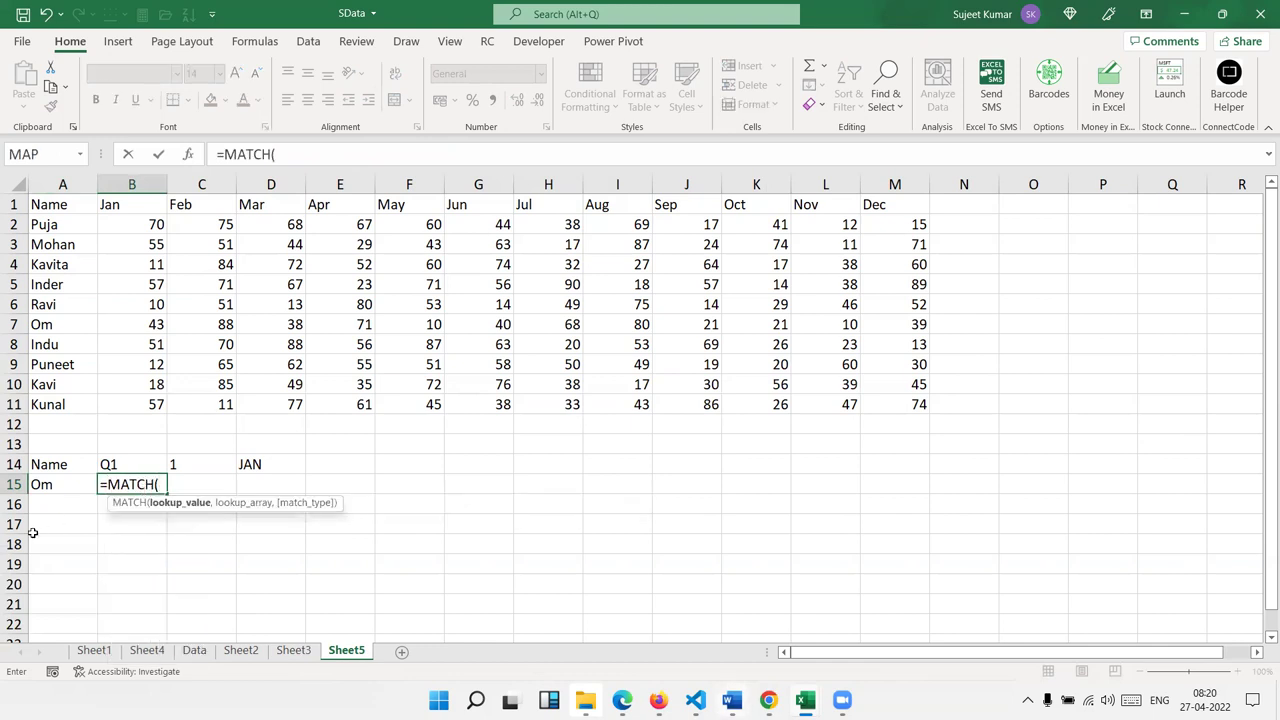
{"action": "left_click", "coordinate": [73, 480]}
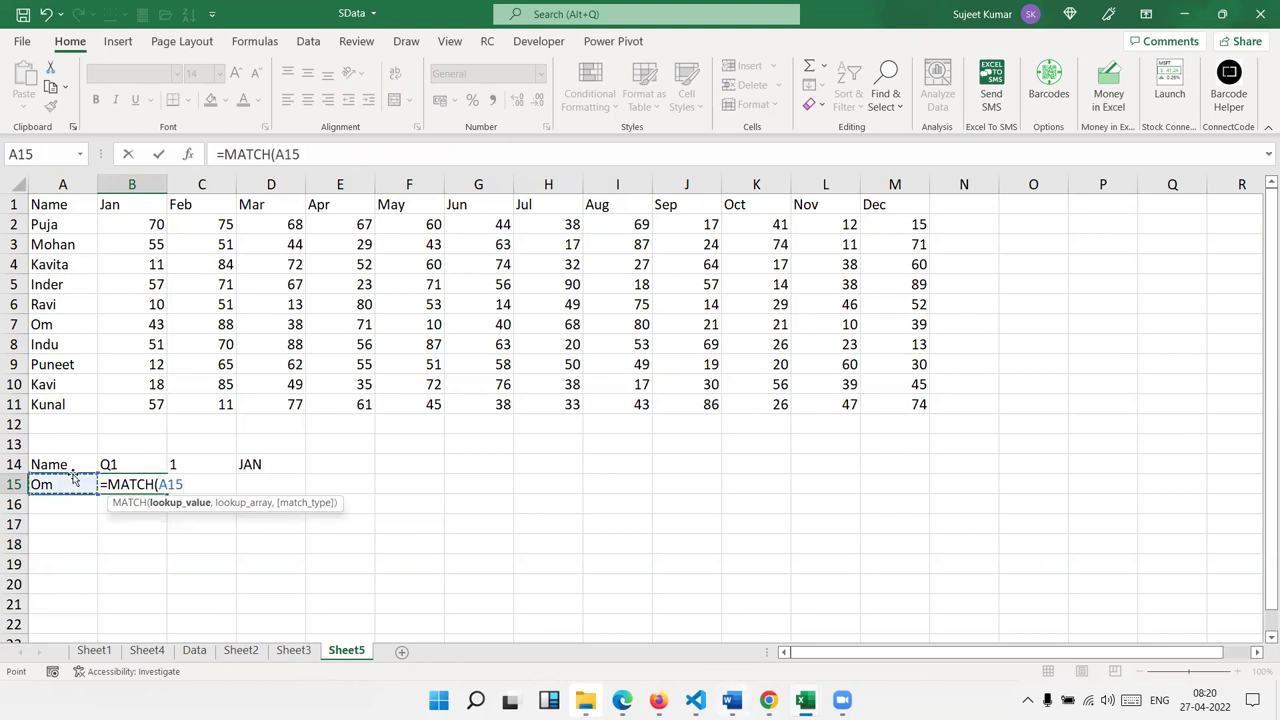
{"action": "type", "text": ","}
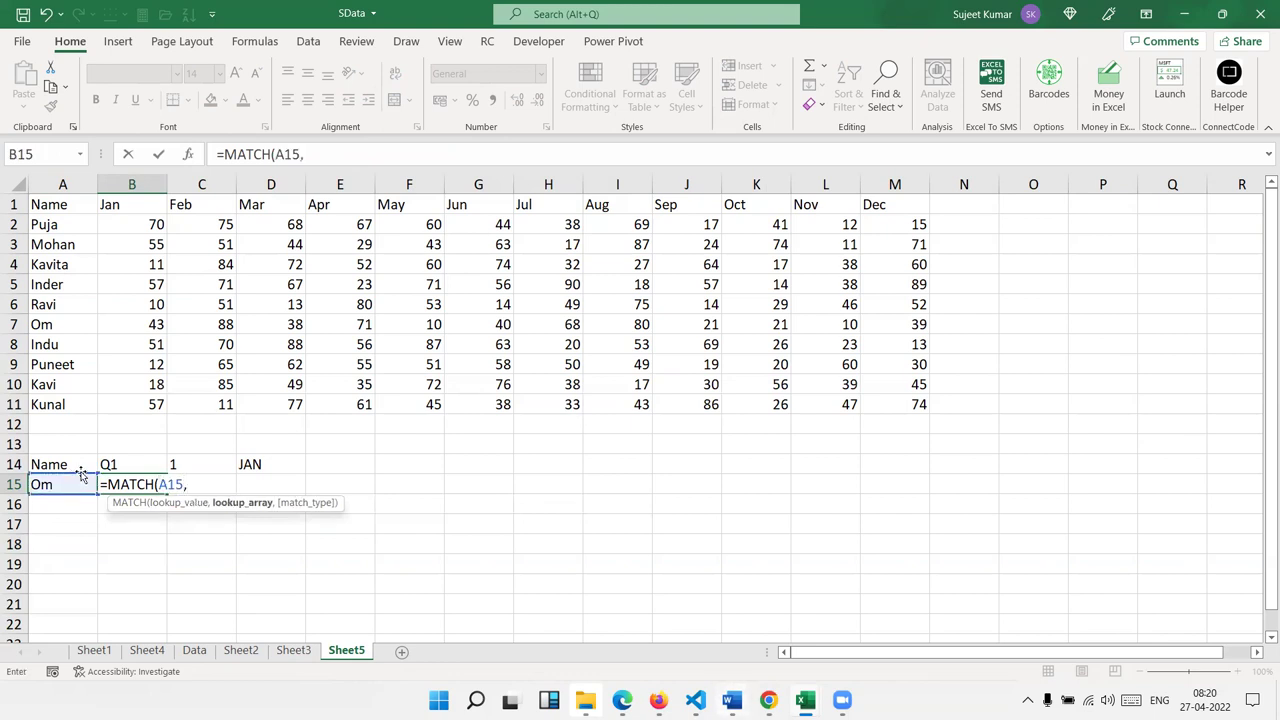
{"action": "left_click_drag", "start_coordinate": [58, 404], "coordinate": [77, 204]}
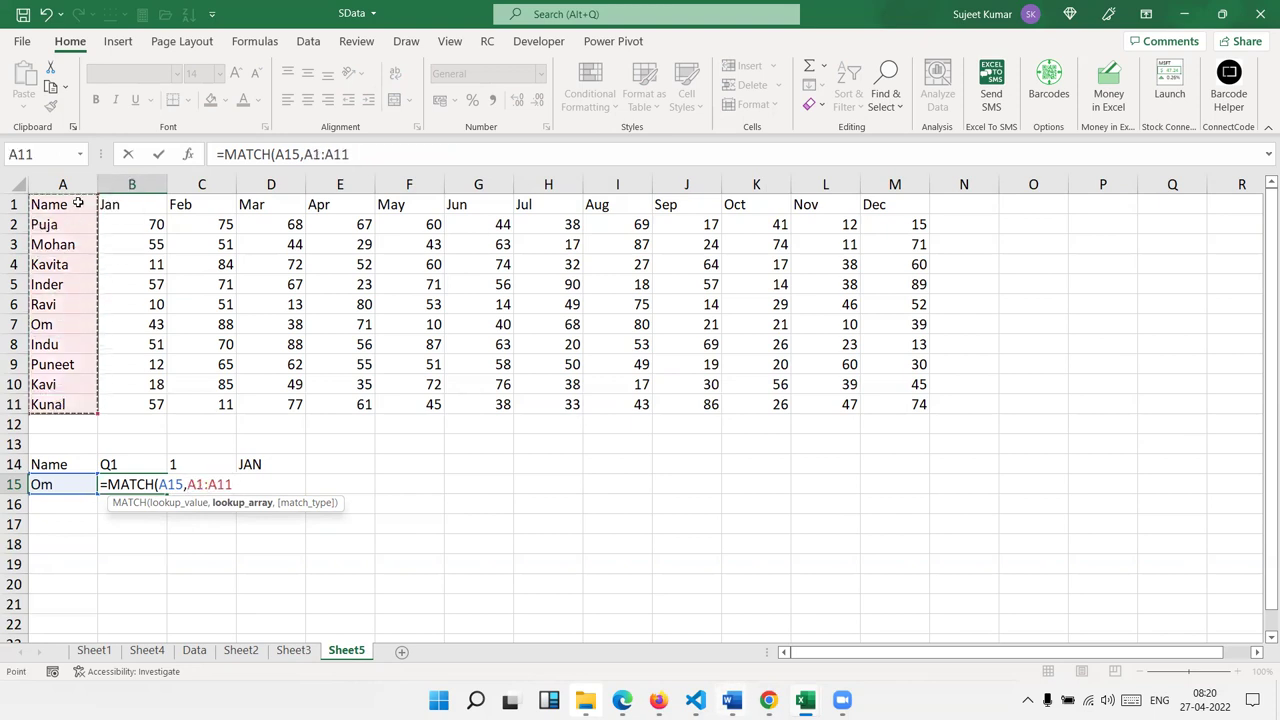
{"action": "type", "text": ","}
{"action": "type", "text": "0"}
{"action": "key", "text": "Return"}
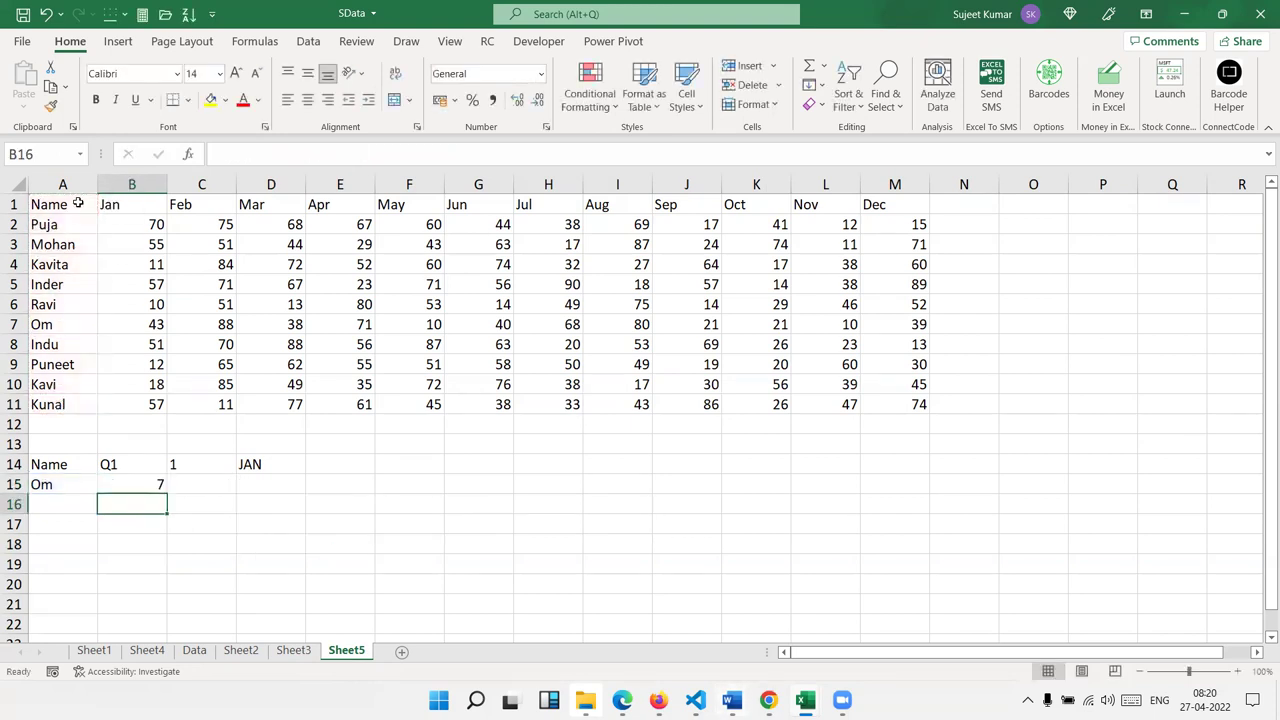
{"action": "left_click", "coordinate": [130, 489]}
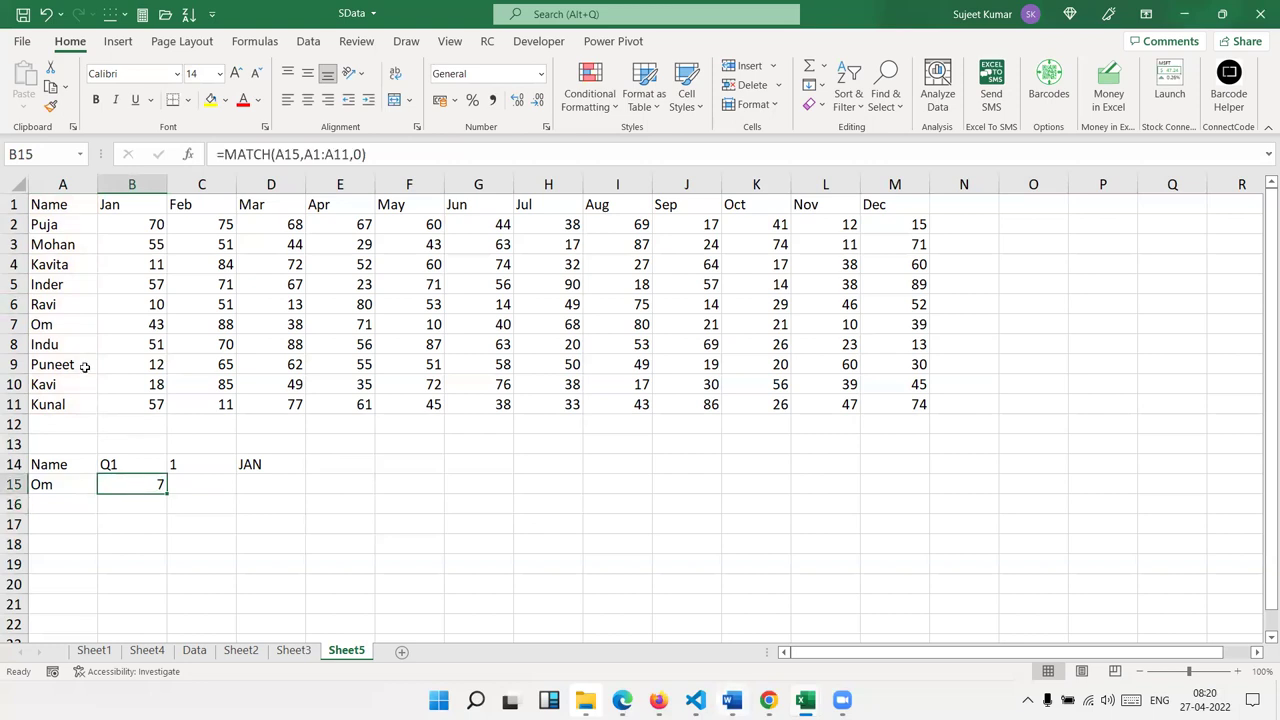
{"action": "left_click", "coordinate": [62, 201]}
{"action": "key", "text": "Down"}
{"action": "key", "text": "Down"}
{"action": "key", "text": "Down"}
{"action": "key", "text": "Down"}
{"action": "key", "text": "Down"}
{"action": "key", "text": "Down"}
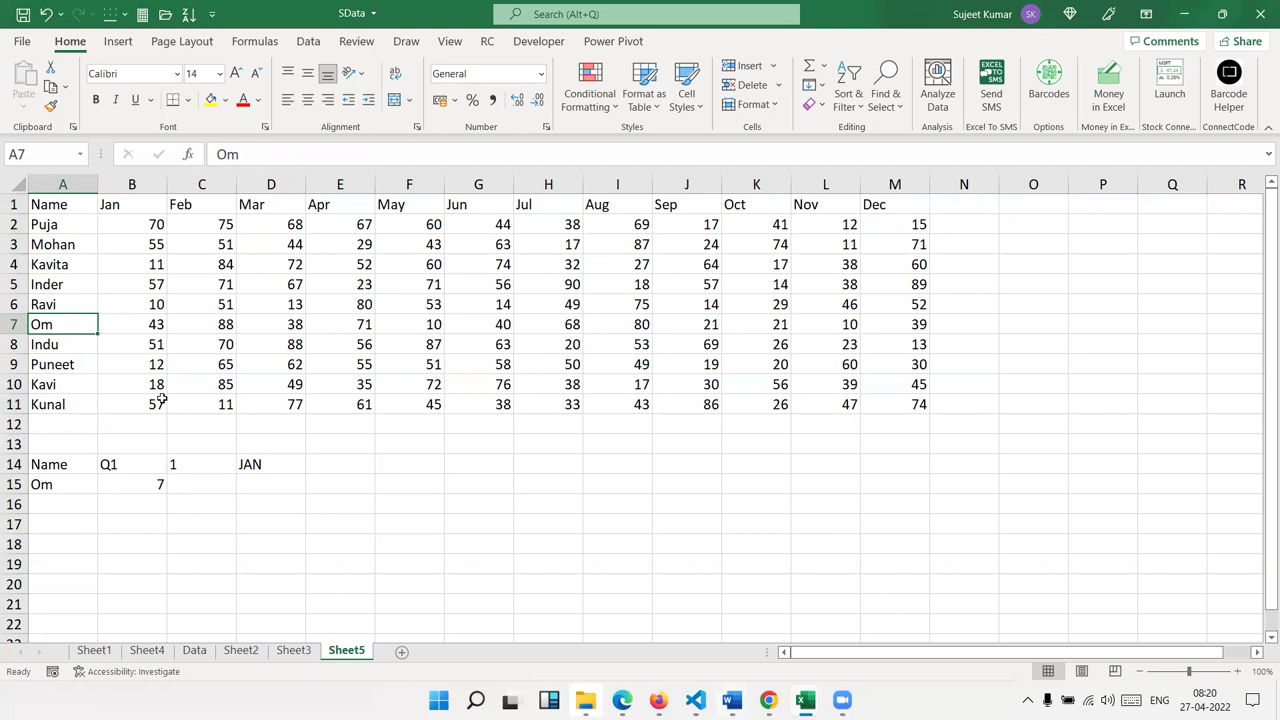
Enter =MATCH(D14,A1:M1,0) in E14 to find JAN's column position.
{"action": "left_click", "coordinate": [328, 468]}
{"action": "type", "text": "="}
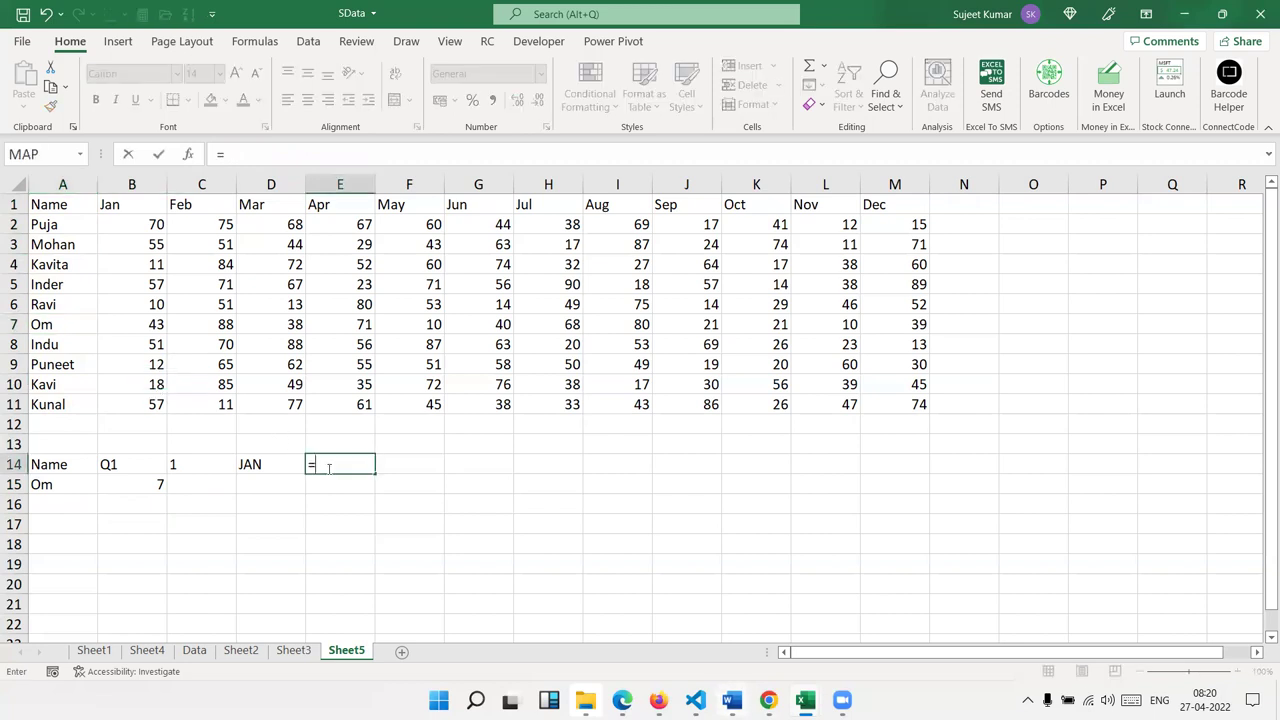
{"action": "type", "text": "match("}
{"action": "key", "text": "Left"}
{"action": "type", "text": ","}
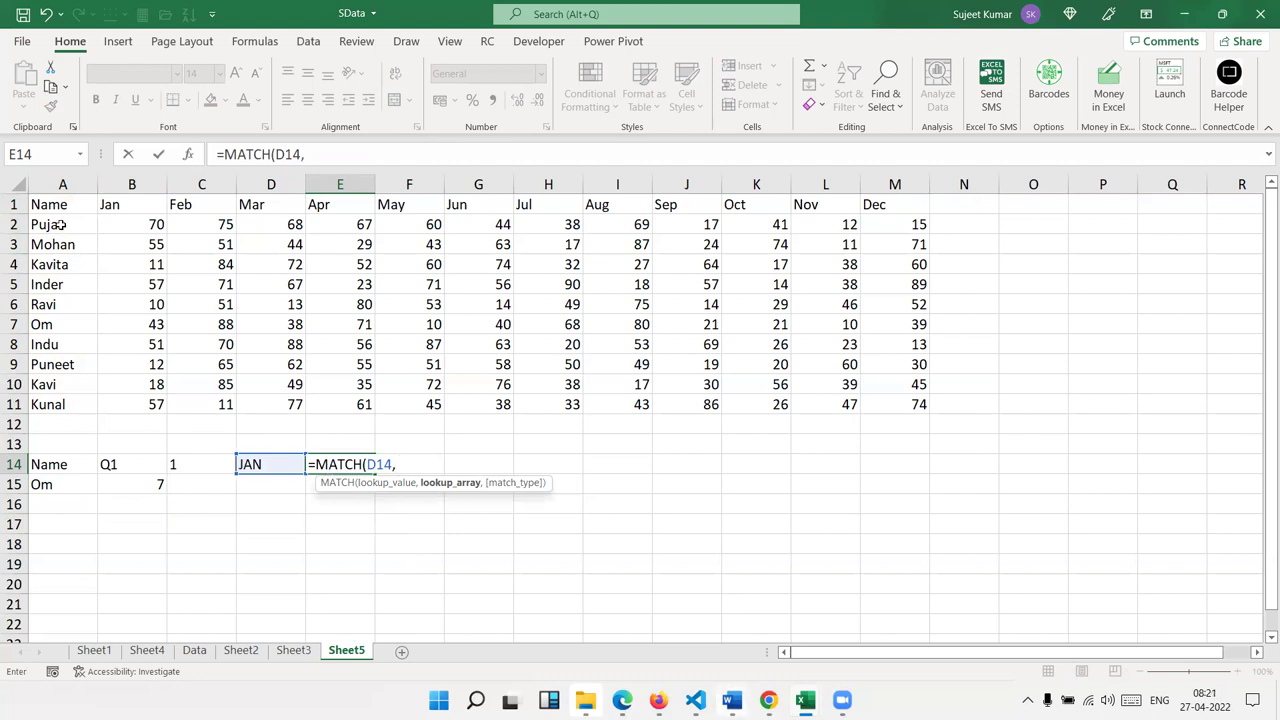
{"action": "left_click_drag", "start_coordinate": [57, 206], "coordinate": [886, 205]}
{"action": "type", "text": ","}
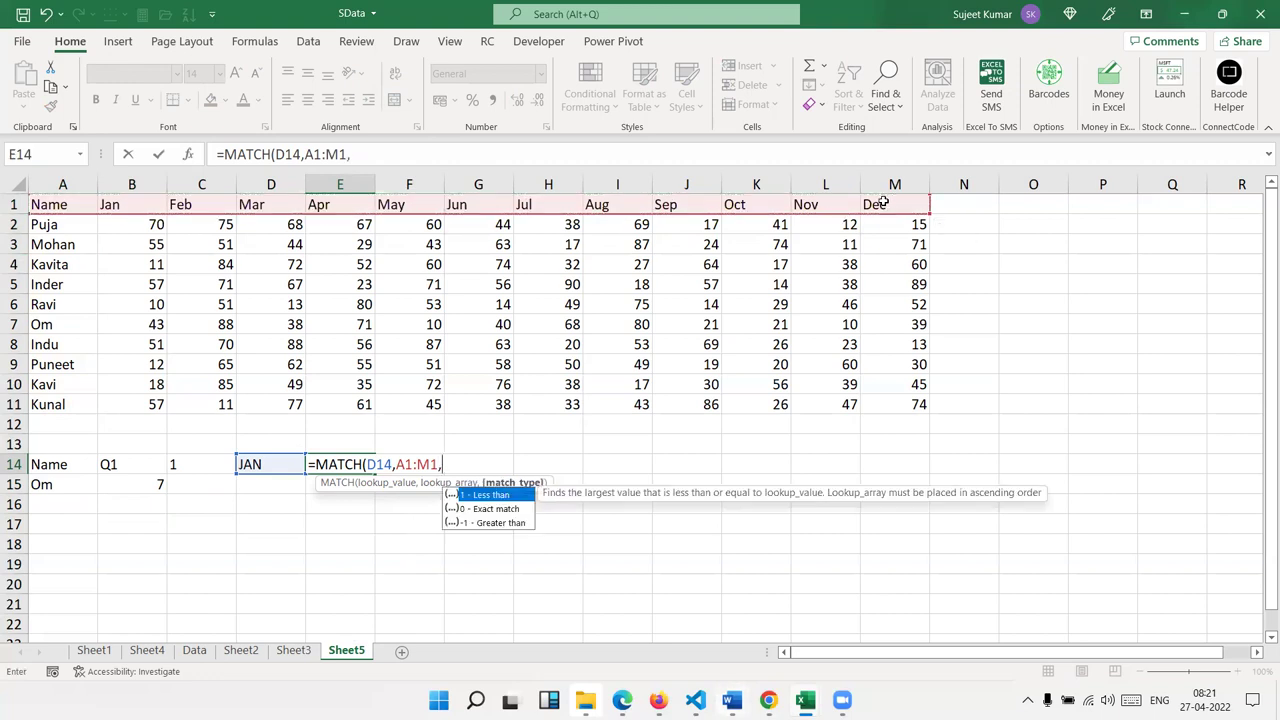
{"action": "type", "text": "0"}
{"action": "key", "text": "Return"}
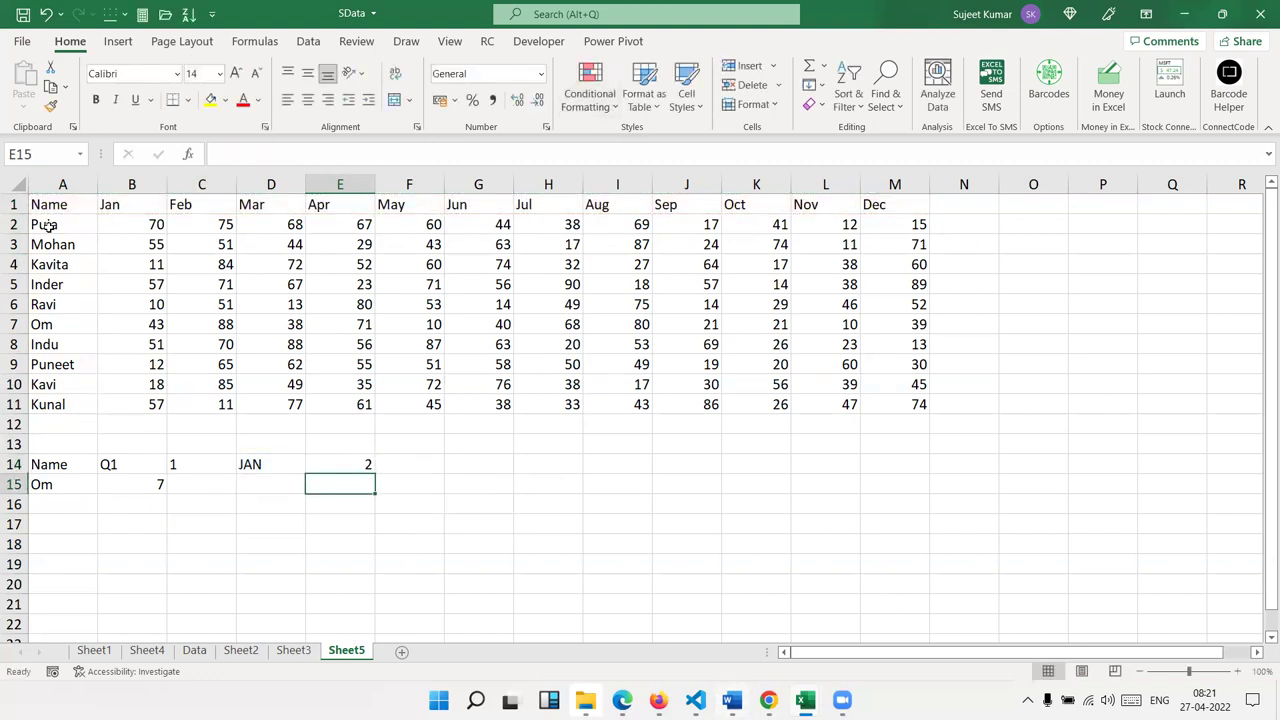
Cross-check Puja's January value and Sheet3's row 6 / column 8 example, then select C15.
{"action": "left_click", "coordinate": [44, 226]}
{"action": "left_click", "coordinate": [131, 219]}
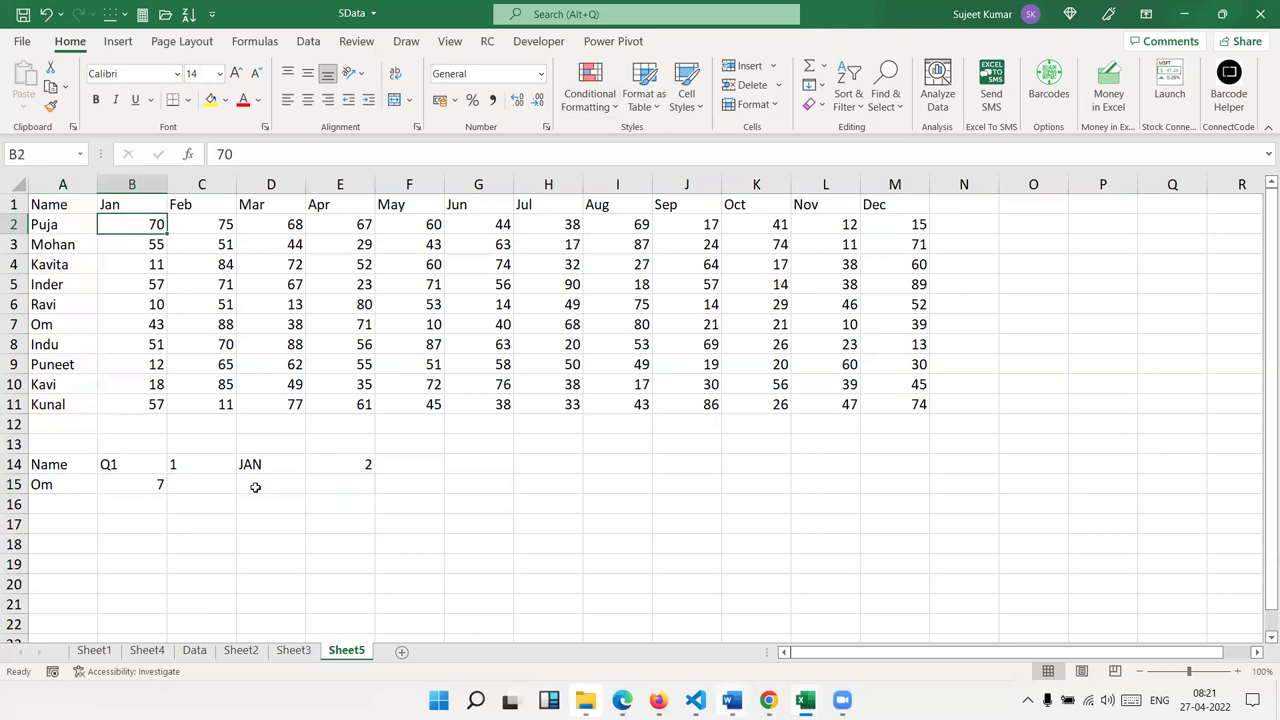
{"action": "left_click", "coordinate": [306, 652]}
{"action": "left_click", "coordinate": [170, 320]}
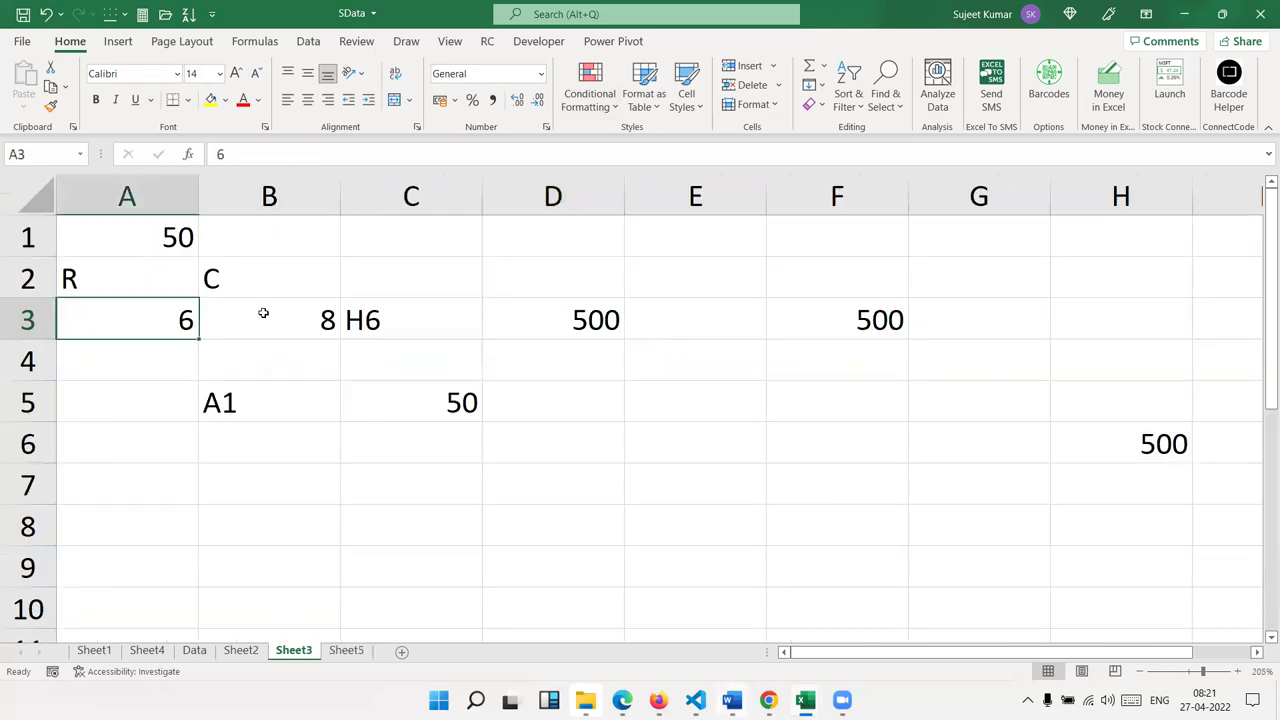
{"action": "left_click", "coordinate": [281, 306]}
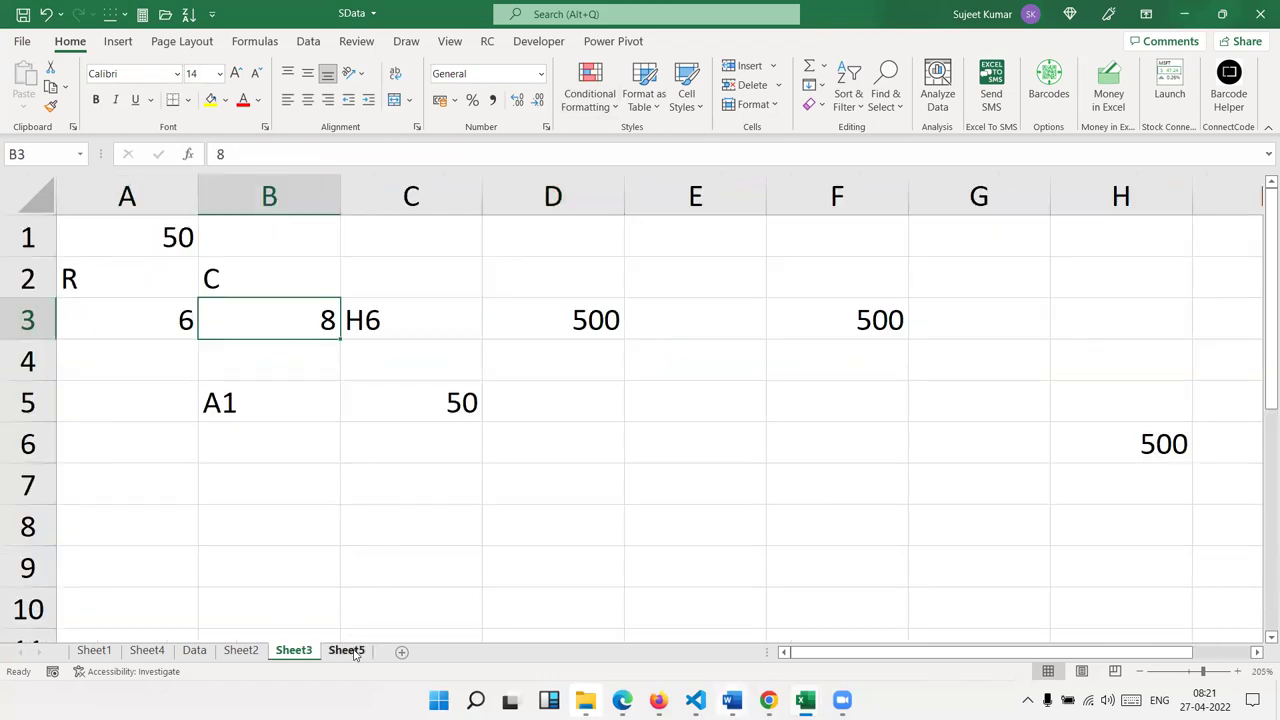
{"action": "left_click", "coordinate": [347, 650]}
{"action": "left_click", "coordinate": [148, 486]}
{"action": "left_click", "coordinate": [344, 466]}
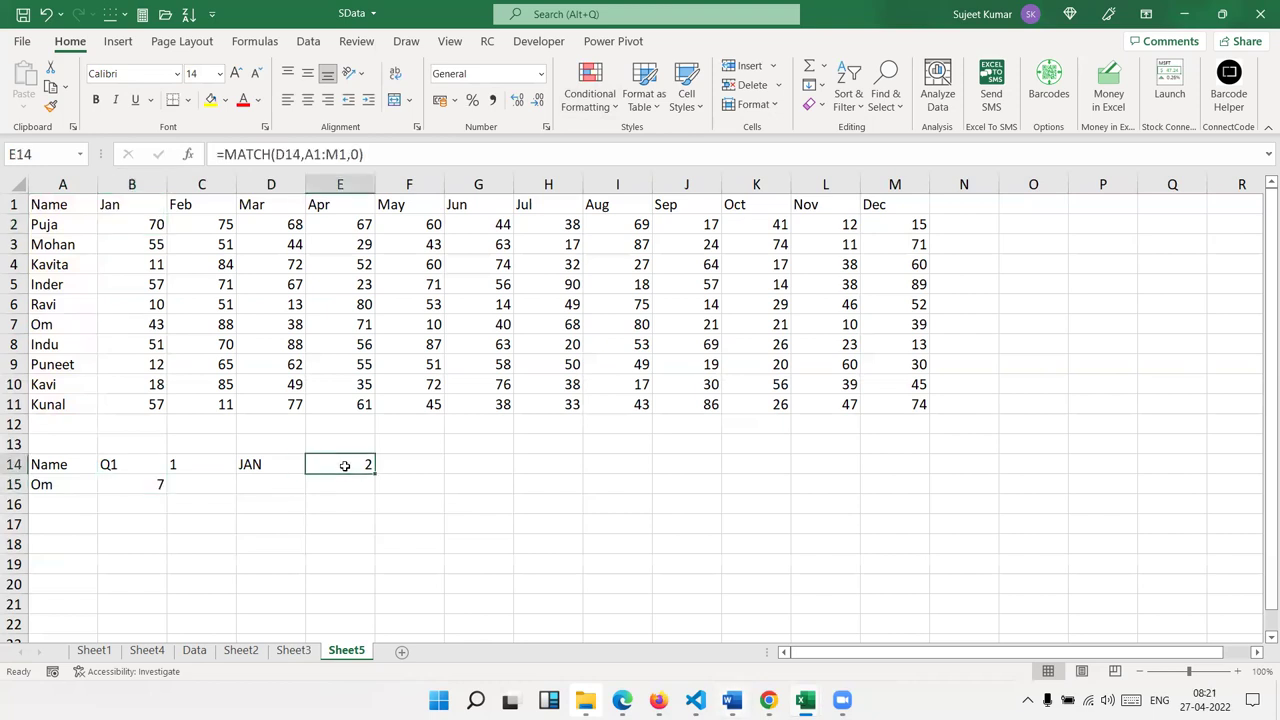
{"action": "left_click", "coordinate": [214, 486]}
Enter =ADDRESS(B15,E14) in C15 to return Om's start address $B$7.
{"action": "type", "text": "=ad"}
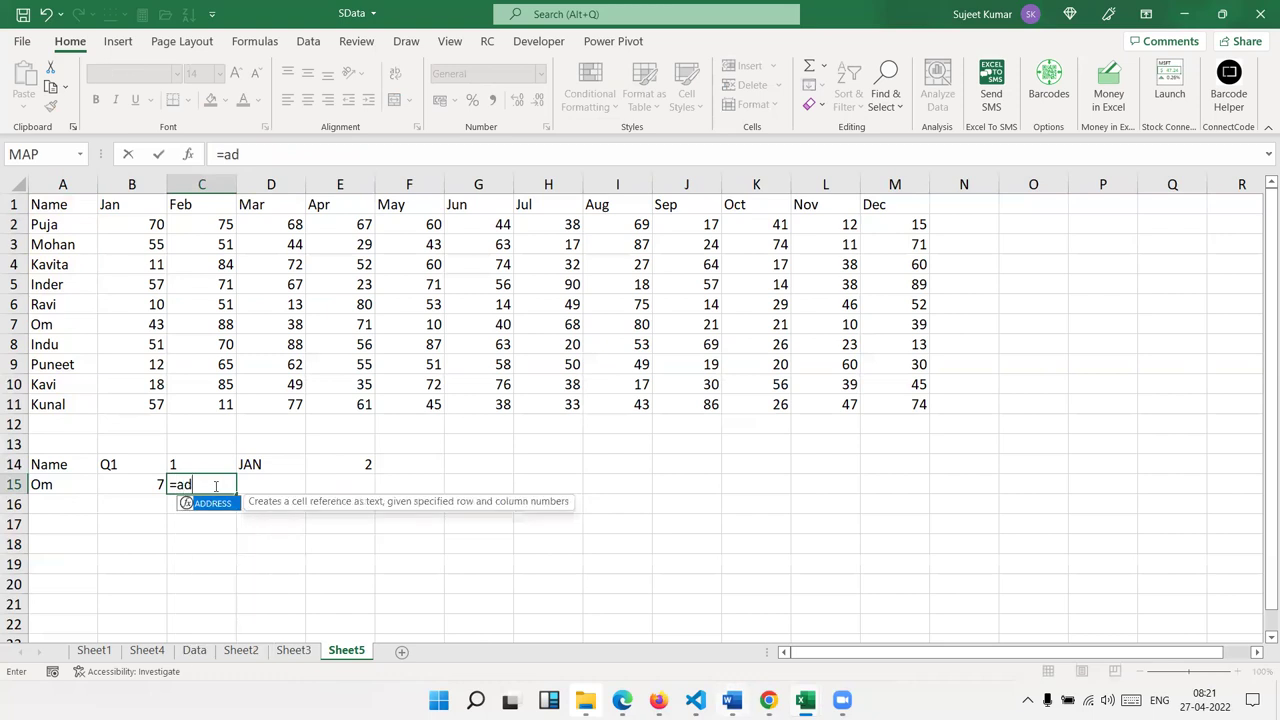
{"action": "key", "text": "Tab"}
{"action": "left_click", "coordinate": [135, 484]}
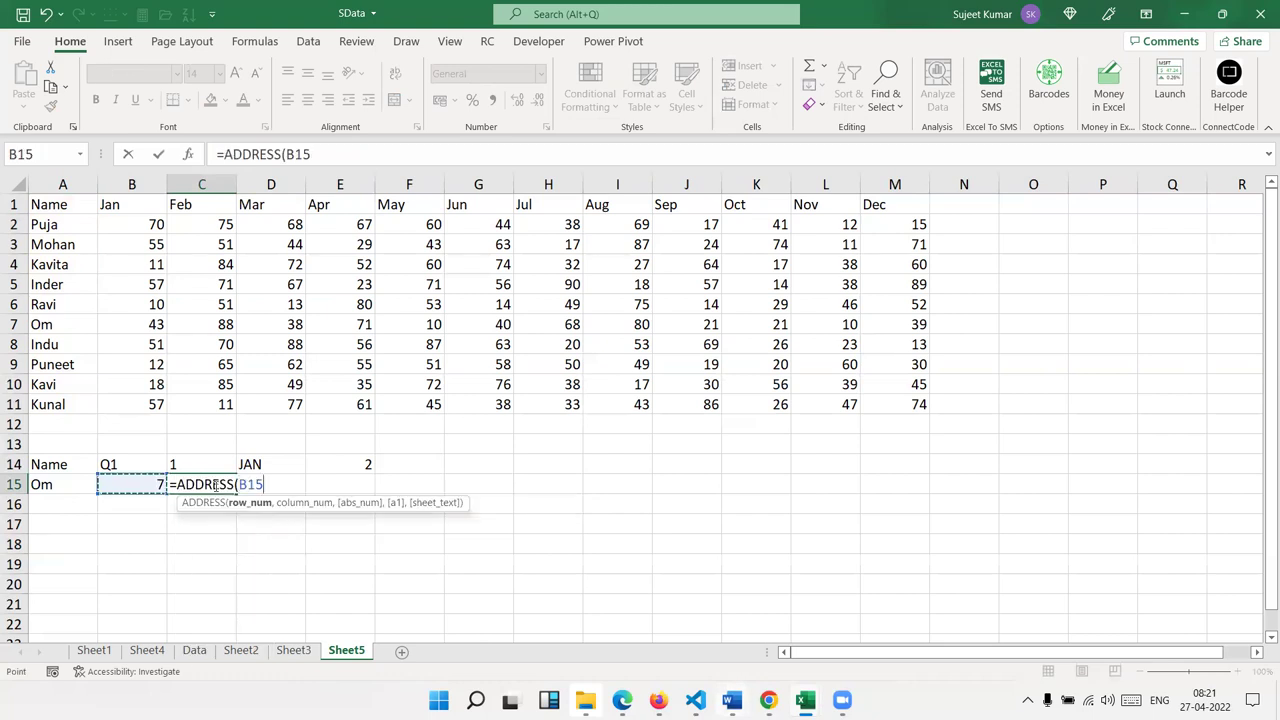
{"action": "type", "text": ","}
{"action": "left_click", "coordinate": [365, 462]}
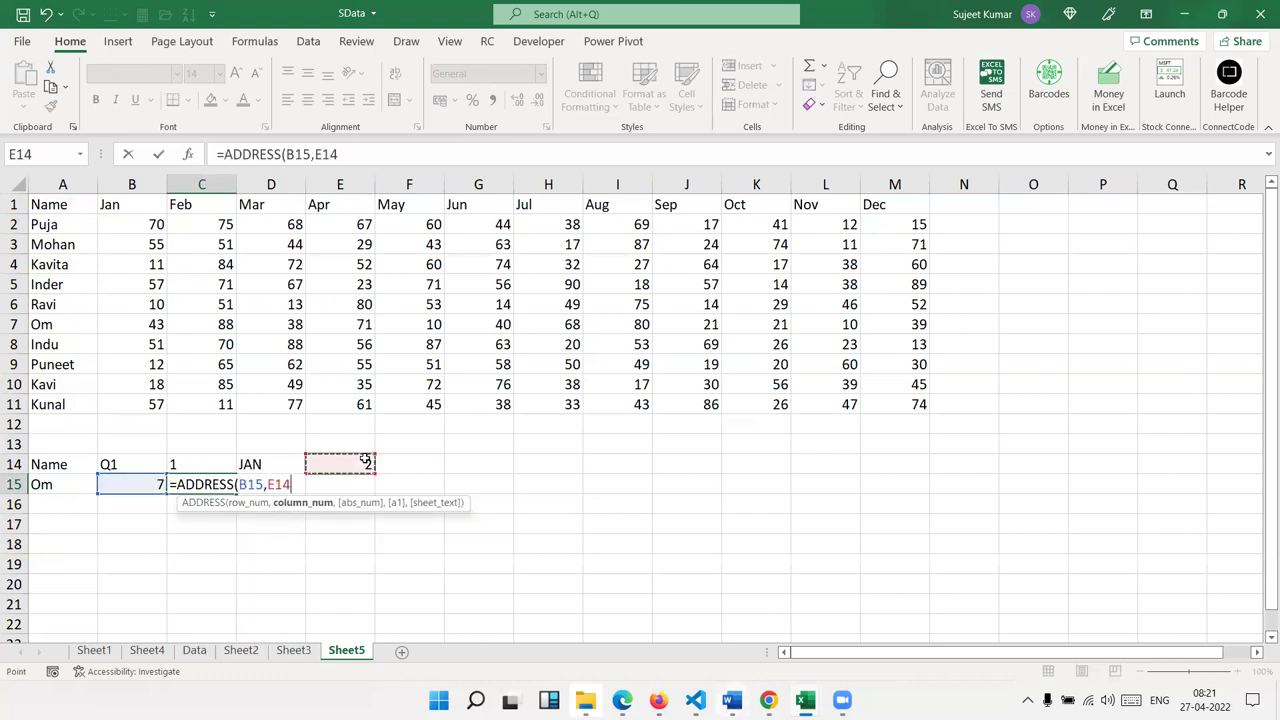
{"action": "key", "text": "Return"}
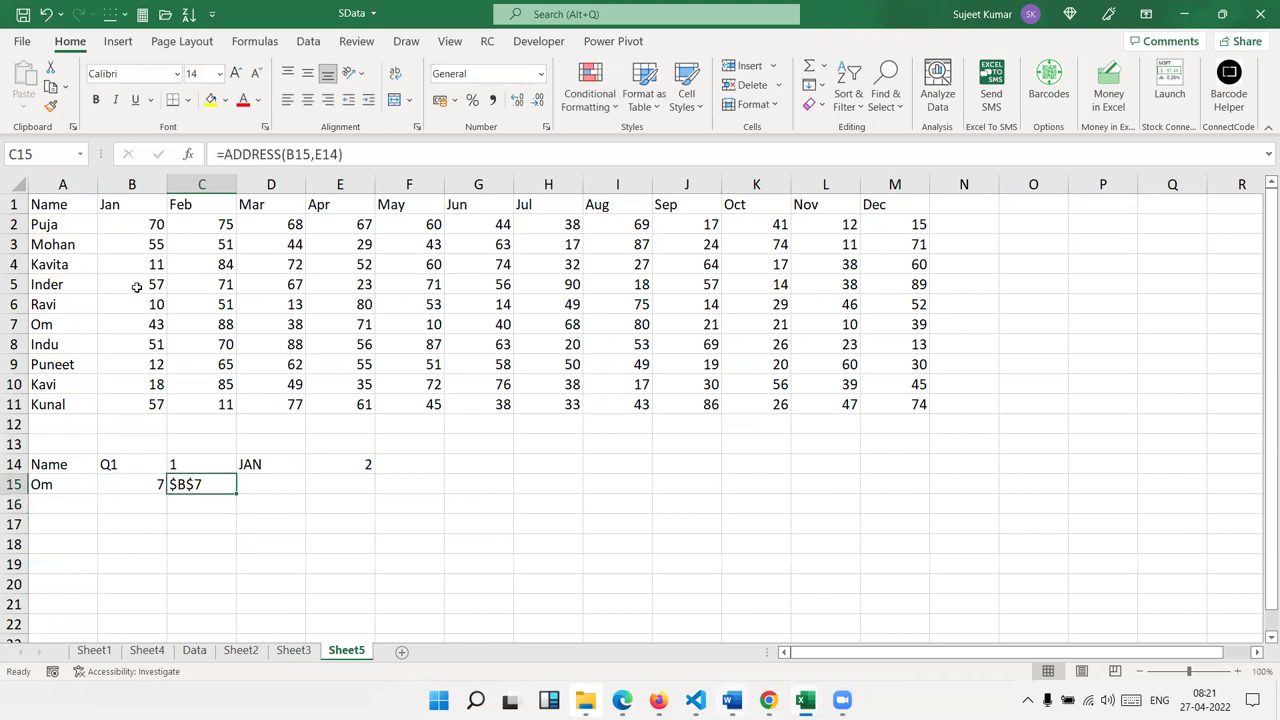
{"action": "left_click", "coordinate": [140, 327]}
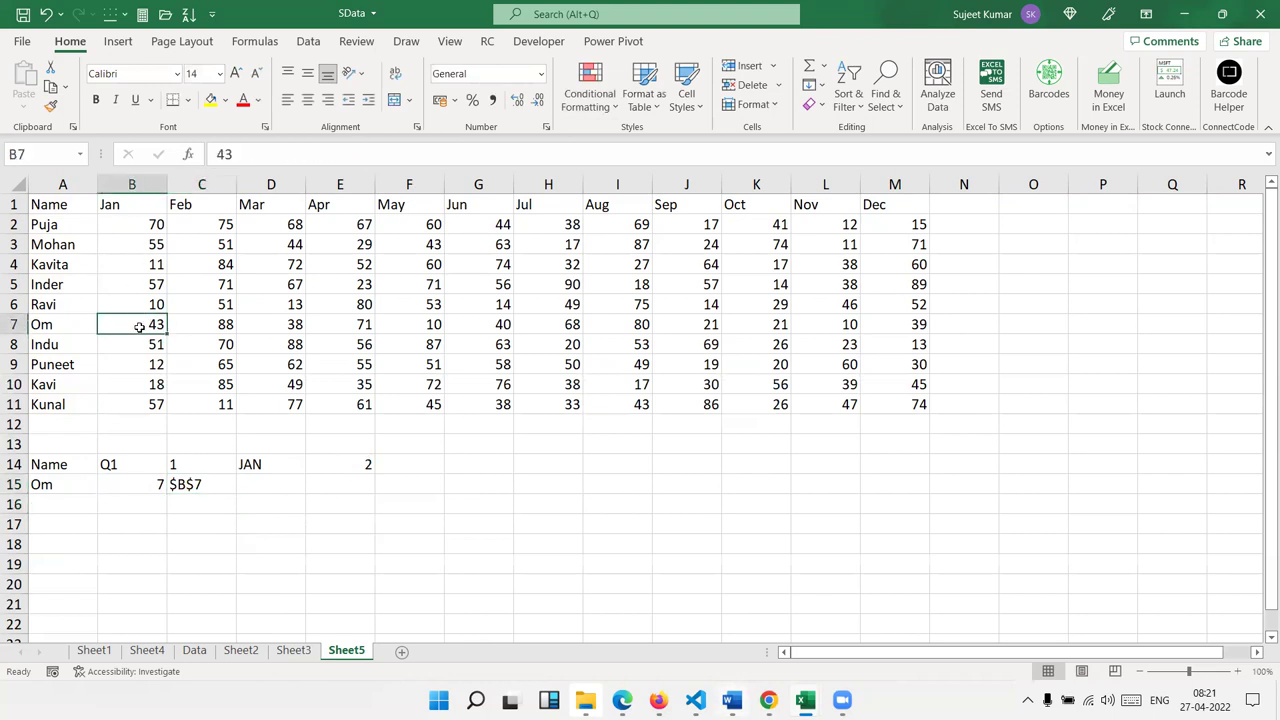
Enter =ADDRESS(B15,E14+2) in D15 to return the end address $D$7.
{"action": "left_click", "coordinate": [259, 485]}
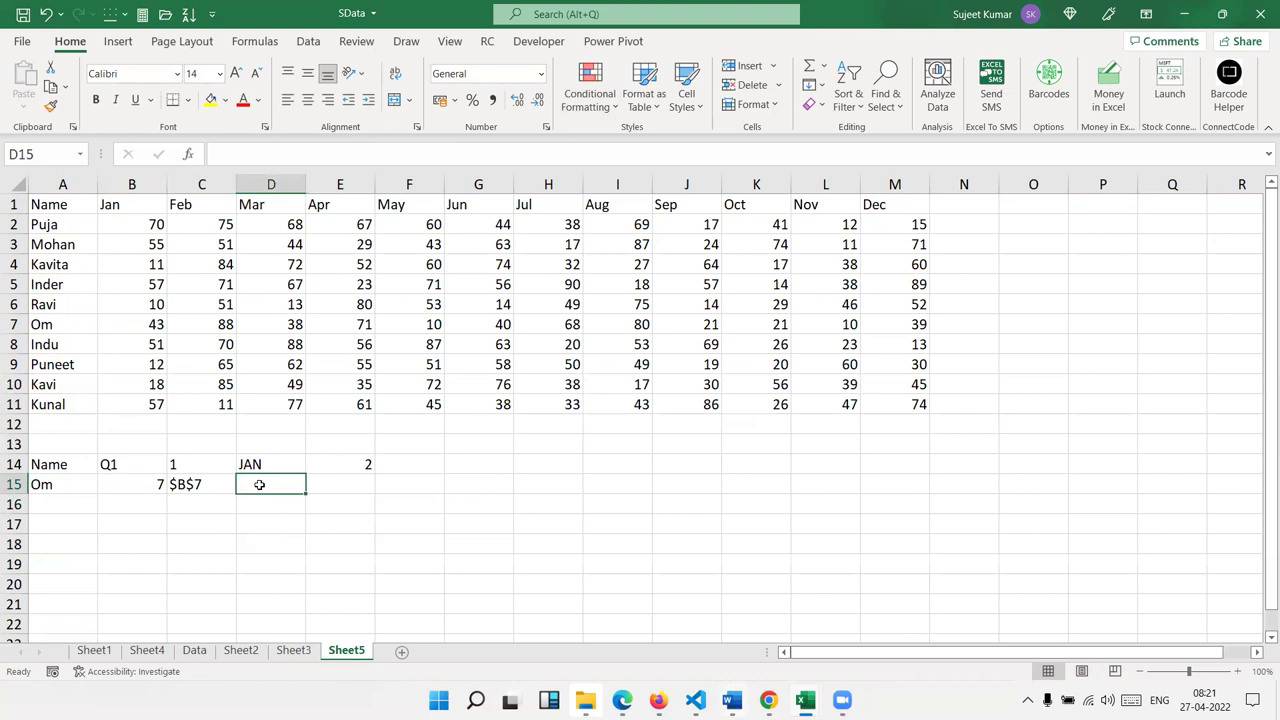
{"action": "type", "text": "=ad"}
{"action": "key", "text": "Tab"}
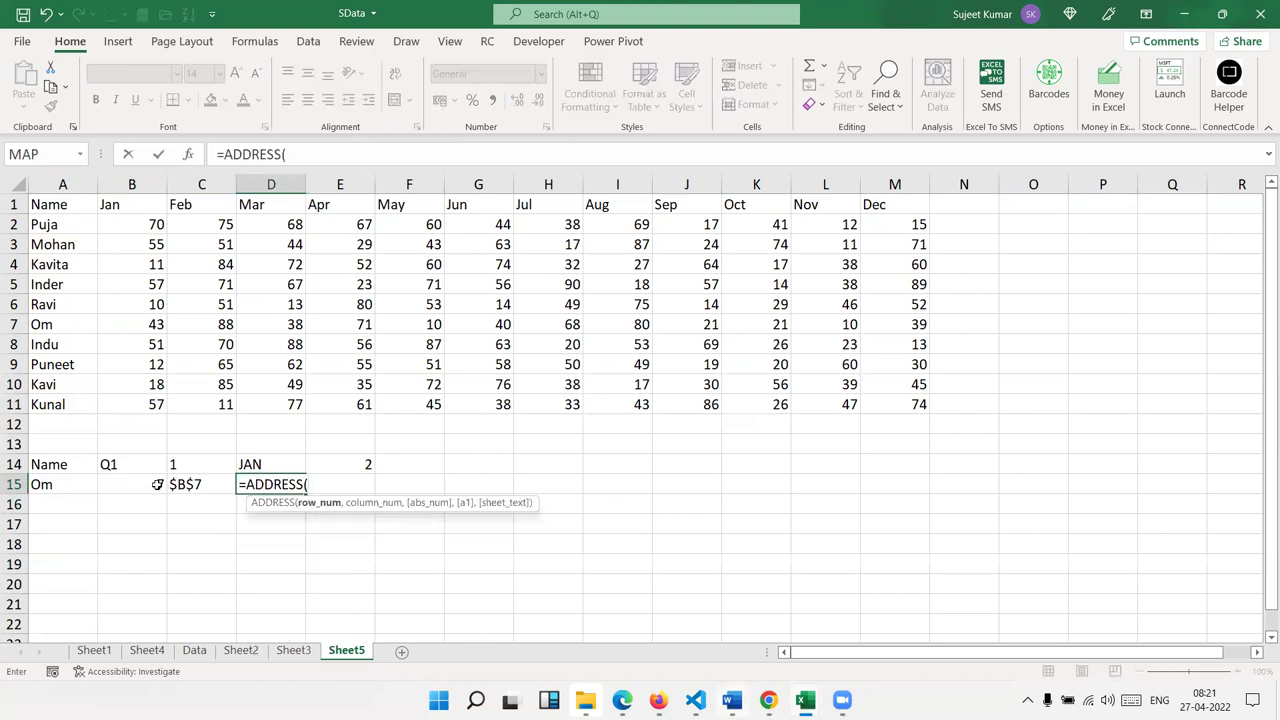
{"action": "left_click", "coordinate": [153, 484]}
{"action": "type", "text": ","}
{"action": "left_click", "coordinate": [333, 461]}
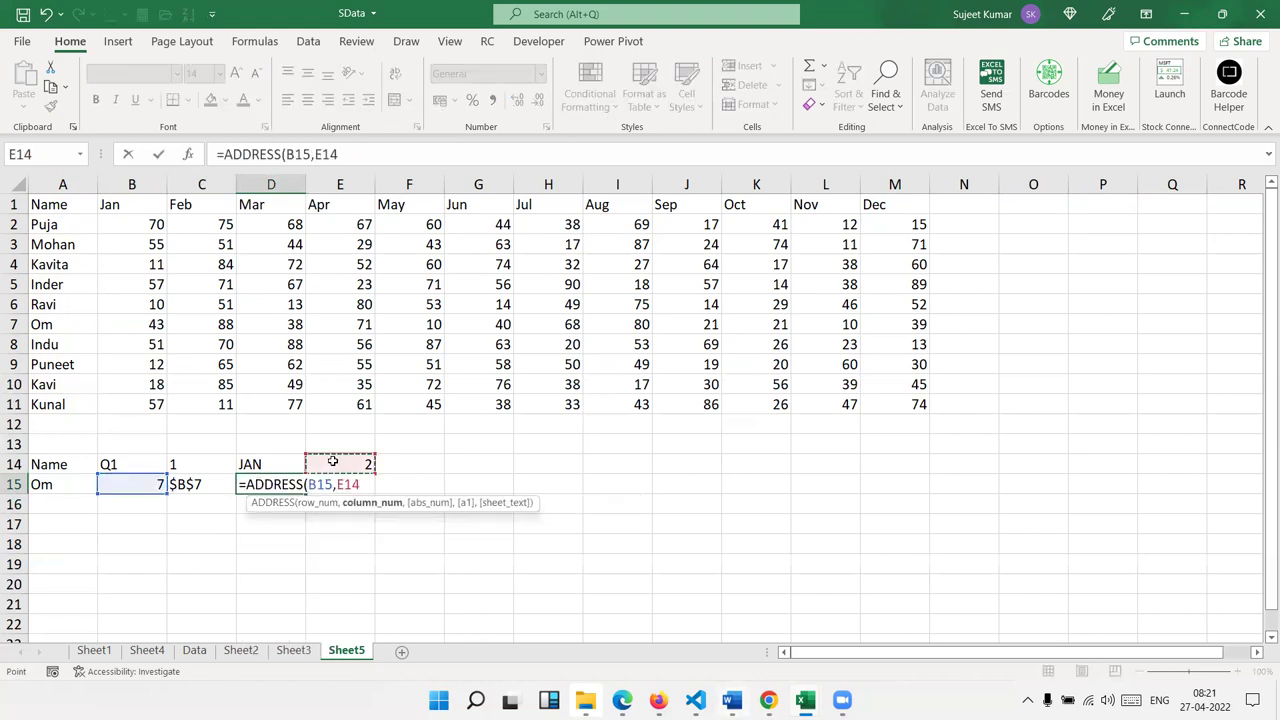
{"action": "type", "text": "+2"}
{"action": "key", "text": "Return"}
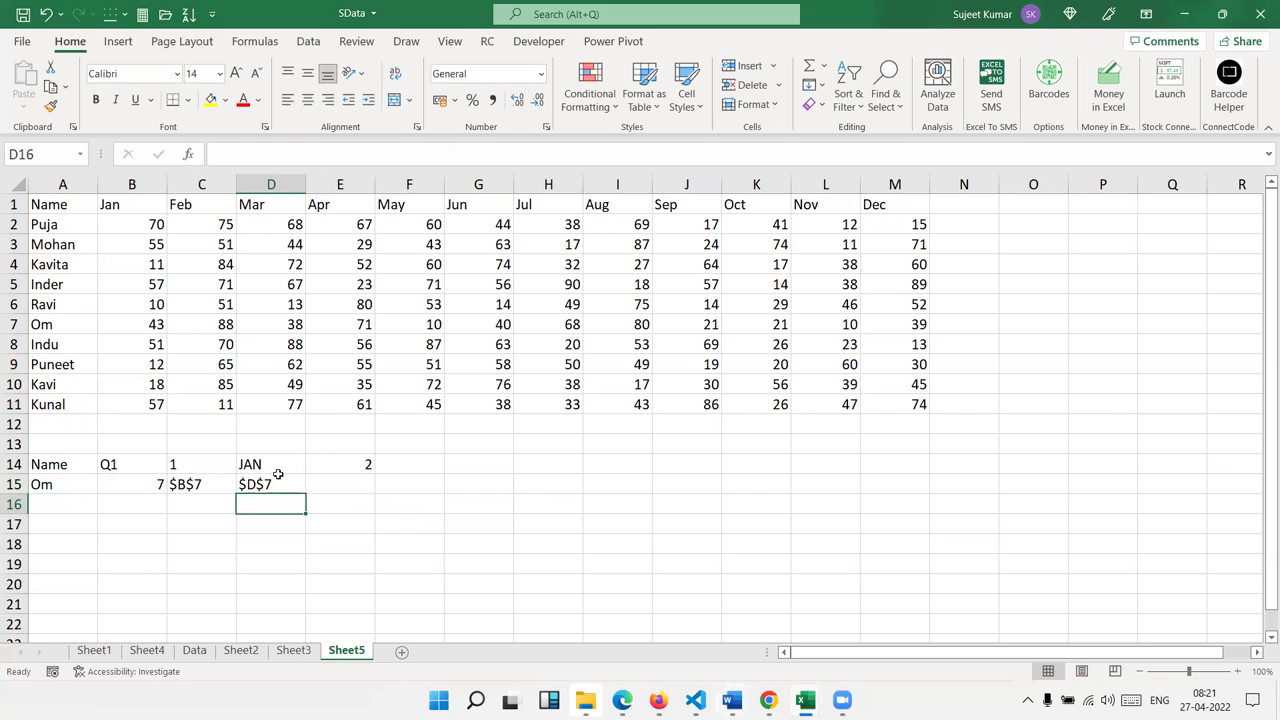
Check the D15 and C15 formulas against Om's January-to-March cells B7:D7.
{"action": "left_click", "coordinate": [278, 477]}
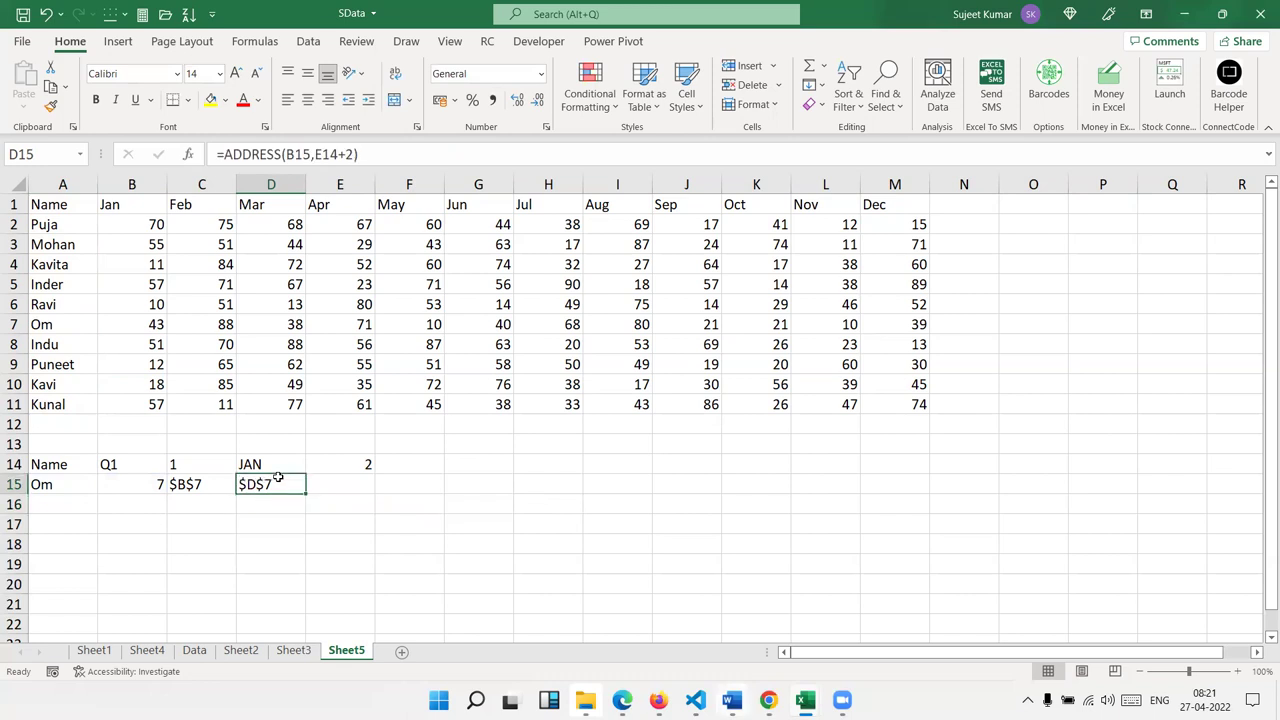
{"action": "left_click", "coordinate": [144, 324]}
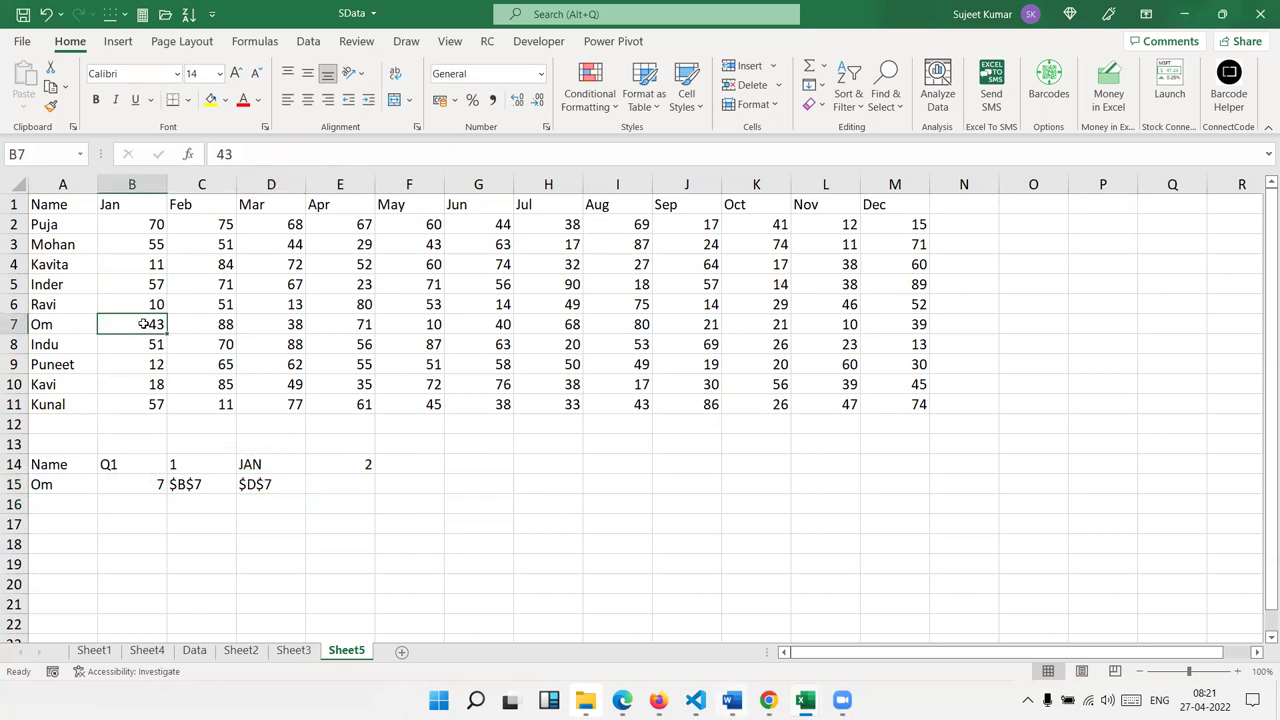
{"action": "left_click", "coordinate": [263, 324], "text": "shift"}
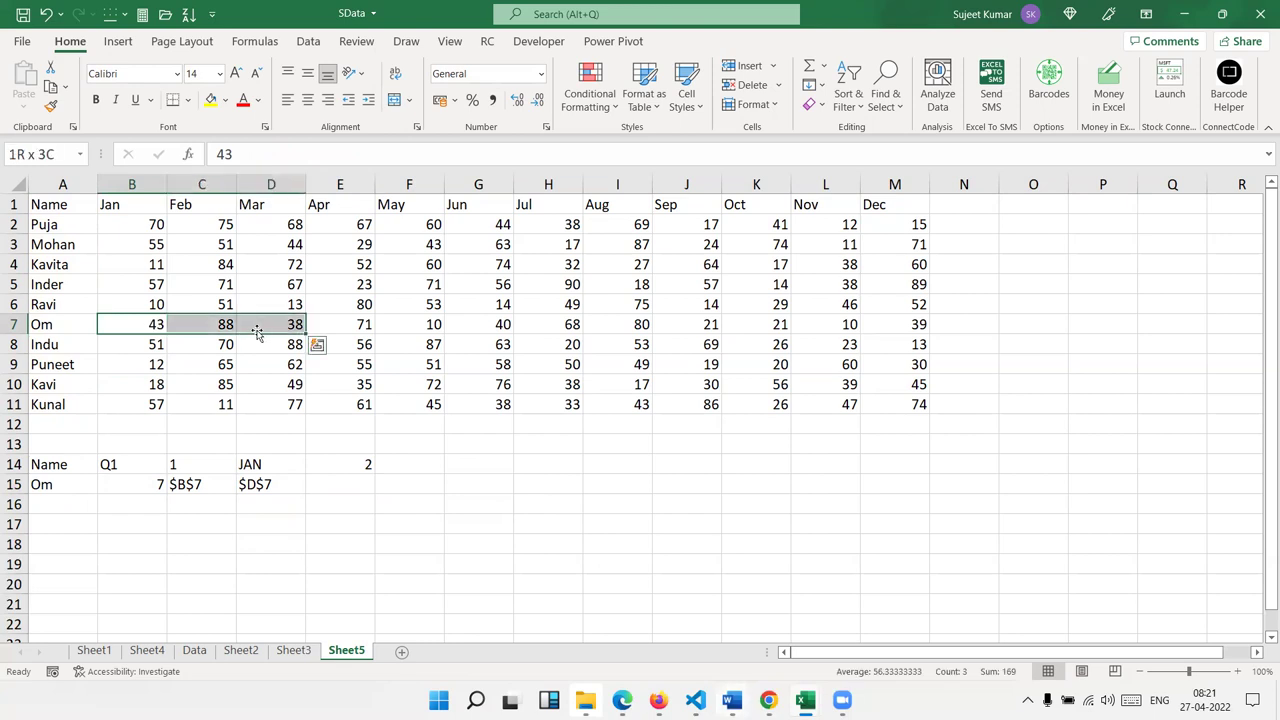
{"action": "left_click", "coordinate": [201, 486]}
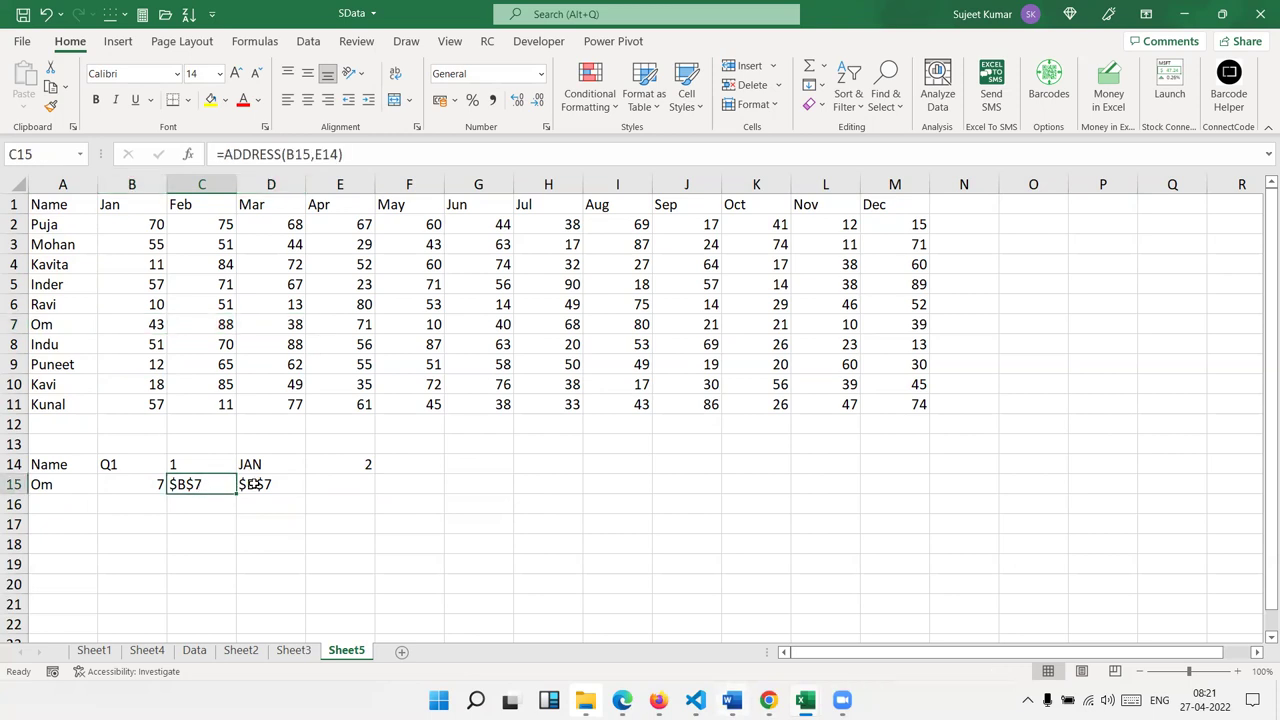
{"action": "left_click", "coordinate": [313, 483]}
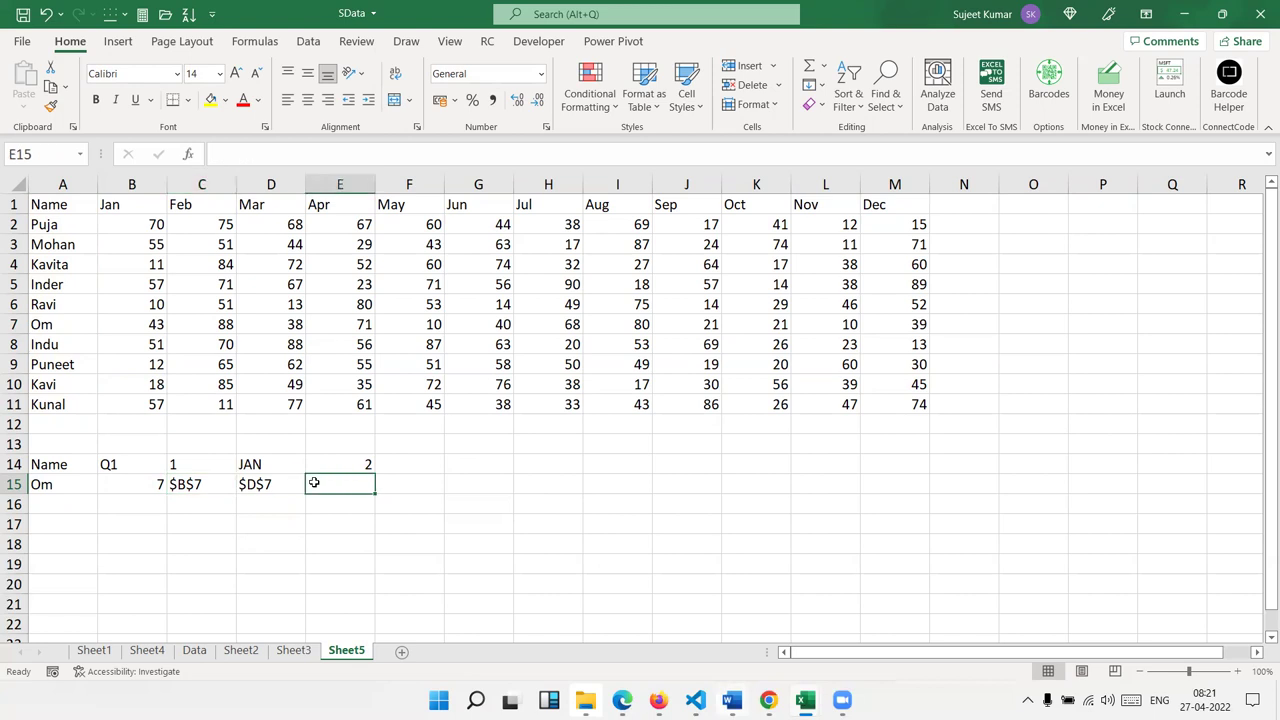
{"action": "type", "text": "=sum("}
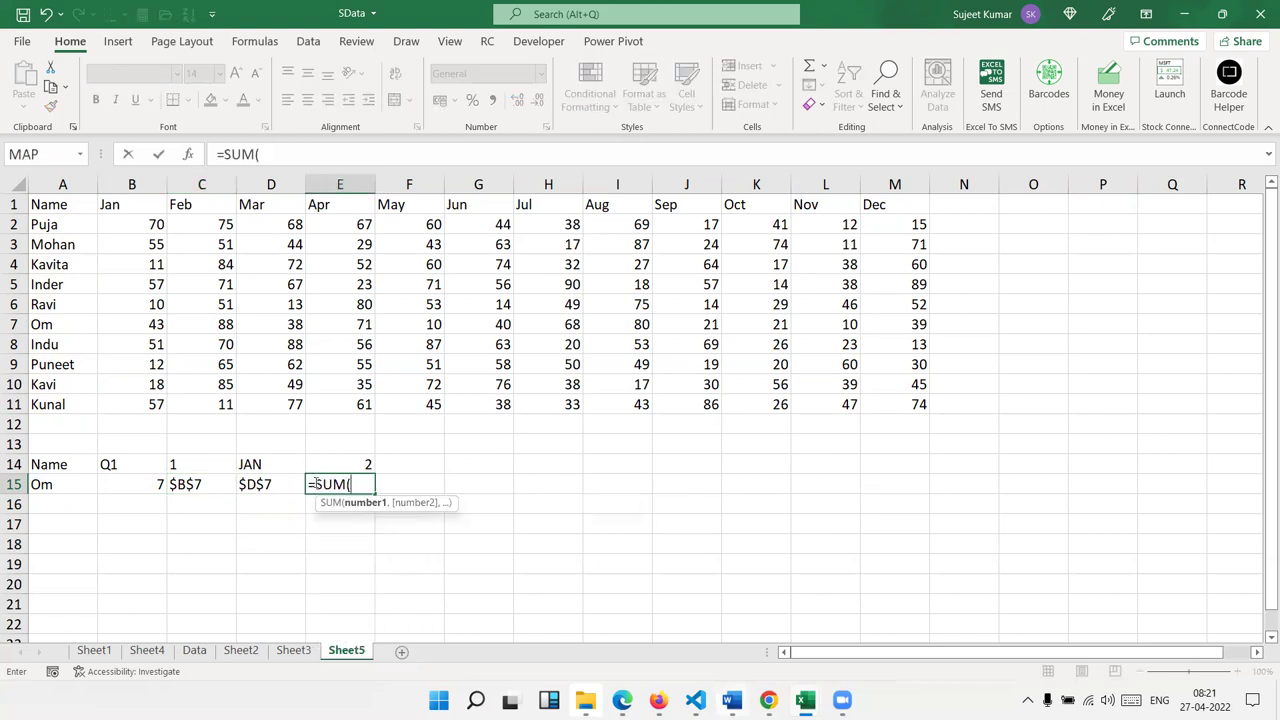
{"action": "left_click_drag", "start_coordinate": [155, 330], "coordinate": [262, 326]}
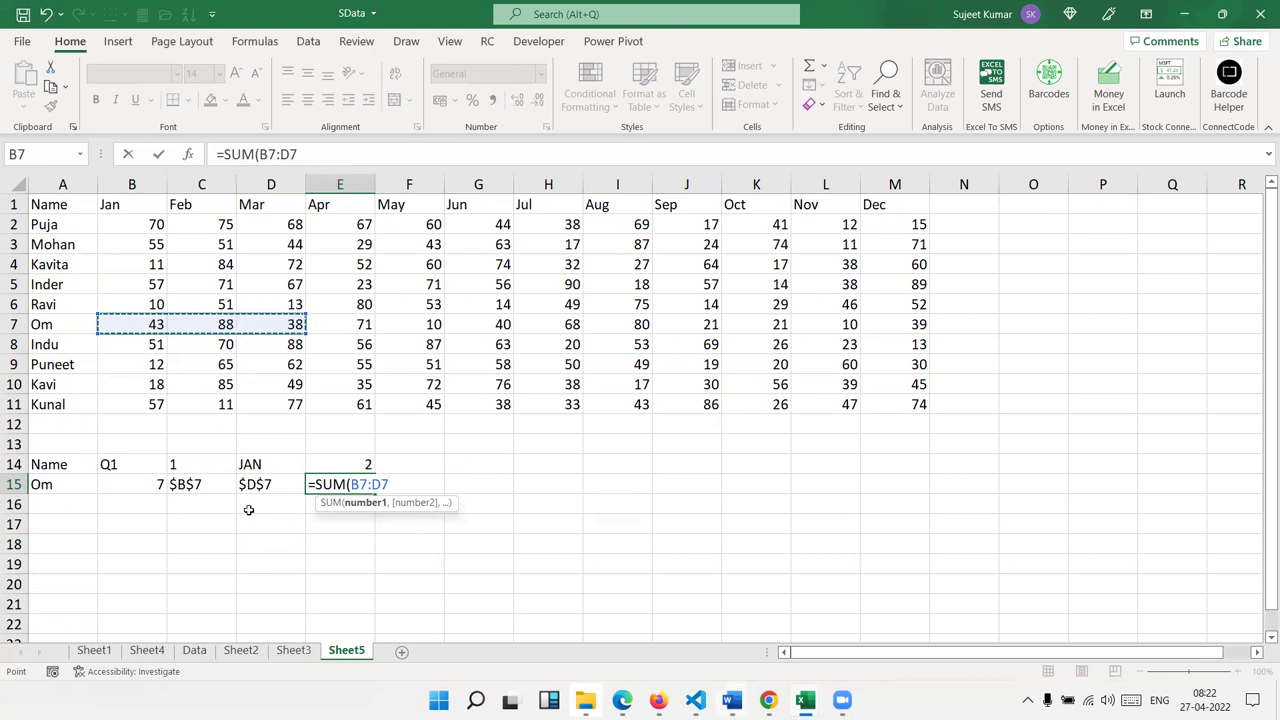
{"action": "key", "text": "Escape"}
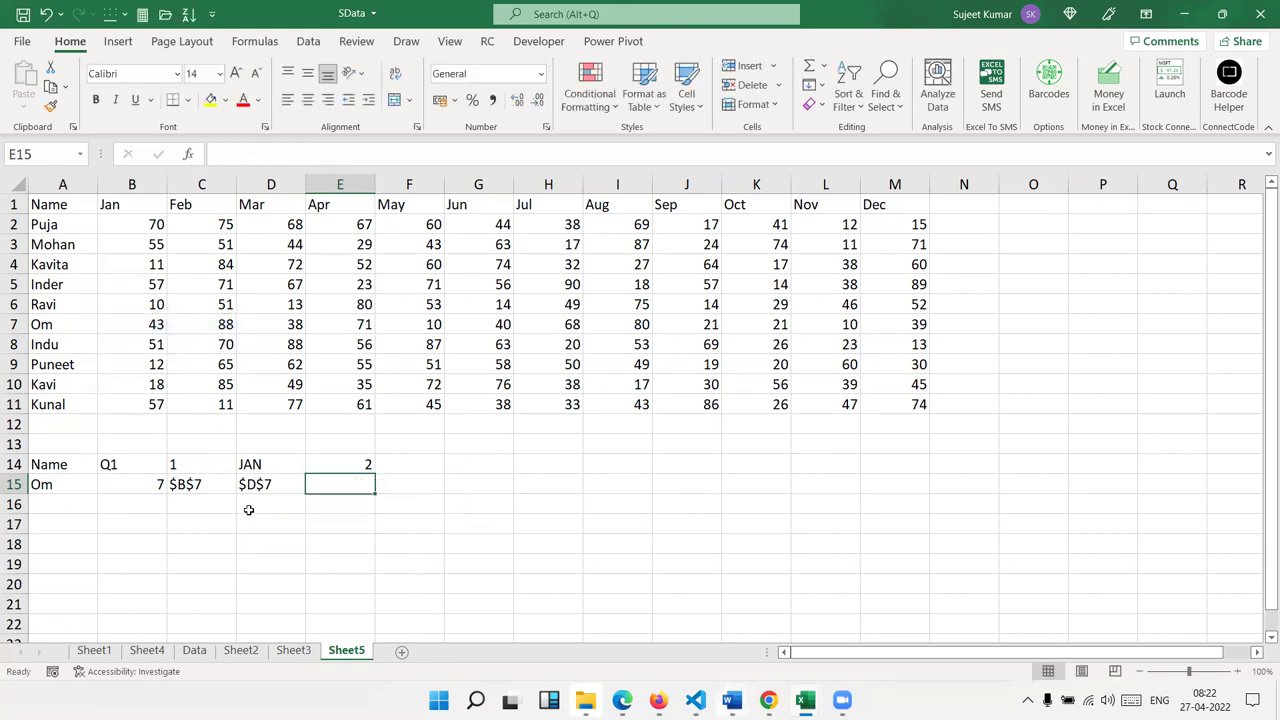
{"action": "type", "text": "=sum"}
{"action": "key", "text": "BackSpace"}
{"action": "key", "text": "BackSpace"}
{"action": "key", "text": "BackSpace"}
{"action": "key", "text": "BackSpace"}
{"action": "type", "text": "=sum"}
{"action": "key", "text": "Tab"}
{"action": "left_click", "coordinate": [140, 328]}
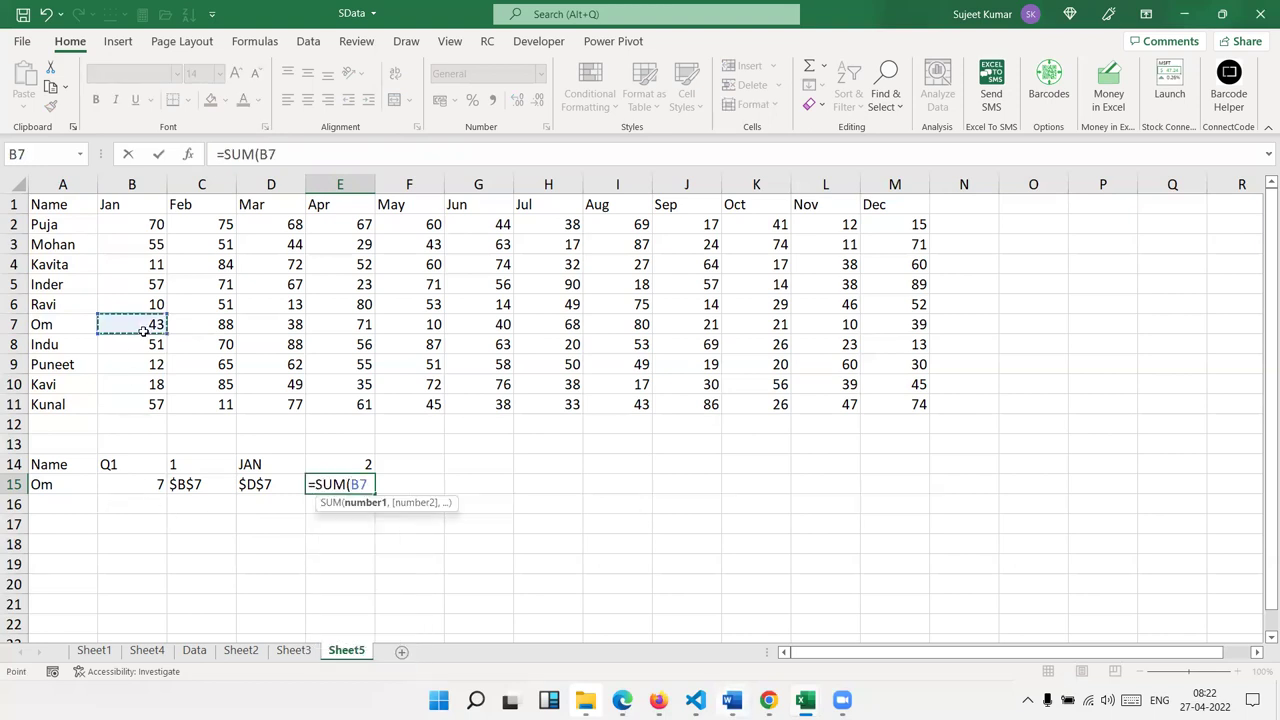
{"action": "type", "text": ","}
{"action": "left_click", "coordinate": [265, 331]}
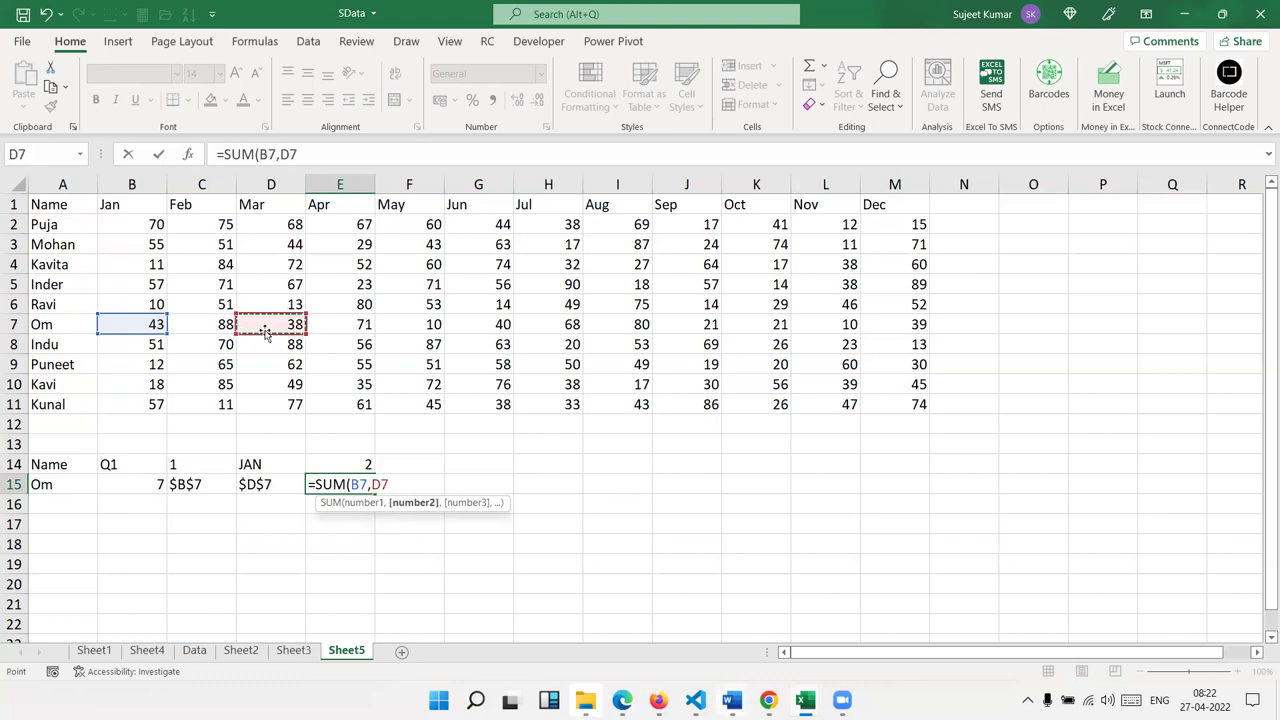
{"action": "key", "text": "ctrl+Return"}
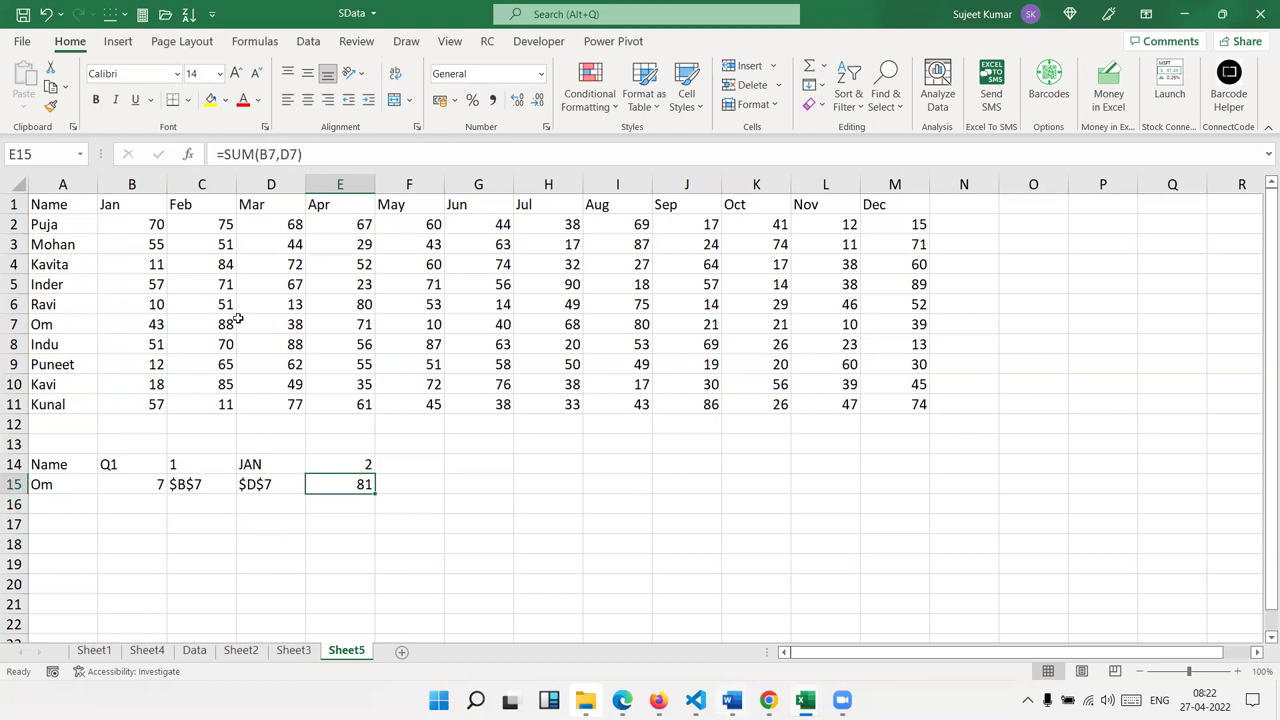
{"action": "left_click_drag", "start_coordinate": [163, 325], "coordinate": [258, 320]}
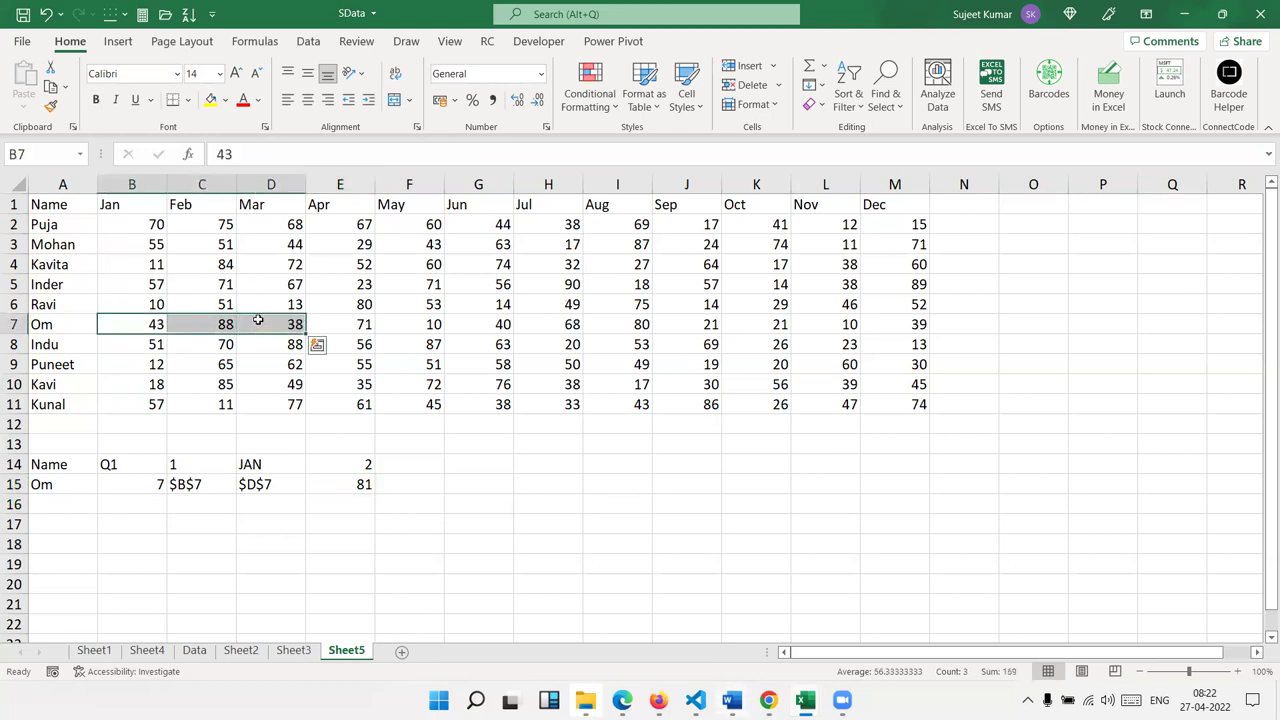
{"action": "left_click", "coordinate": [1019, 674]}
{"action": "key", "text": "ctrl+q"}
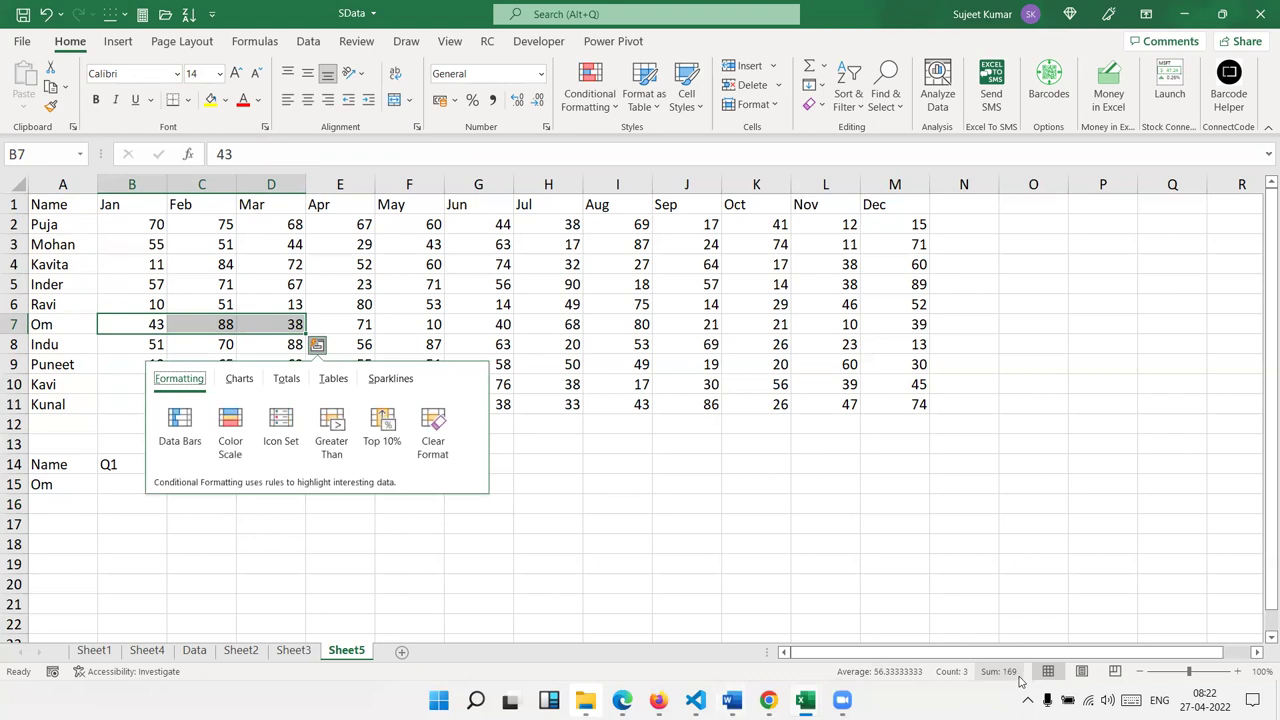
{"action": "key", "text": "Escape"}
{"action": "left_click", "coordinate": [361, 484]}
{"action": "key", "text": "Delete"}
{"action": "type", "text": "="}
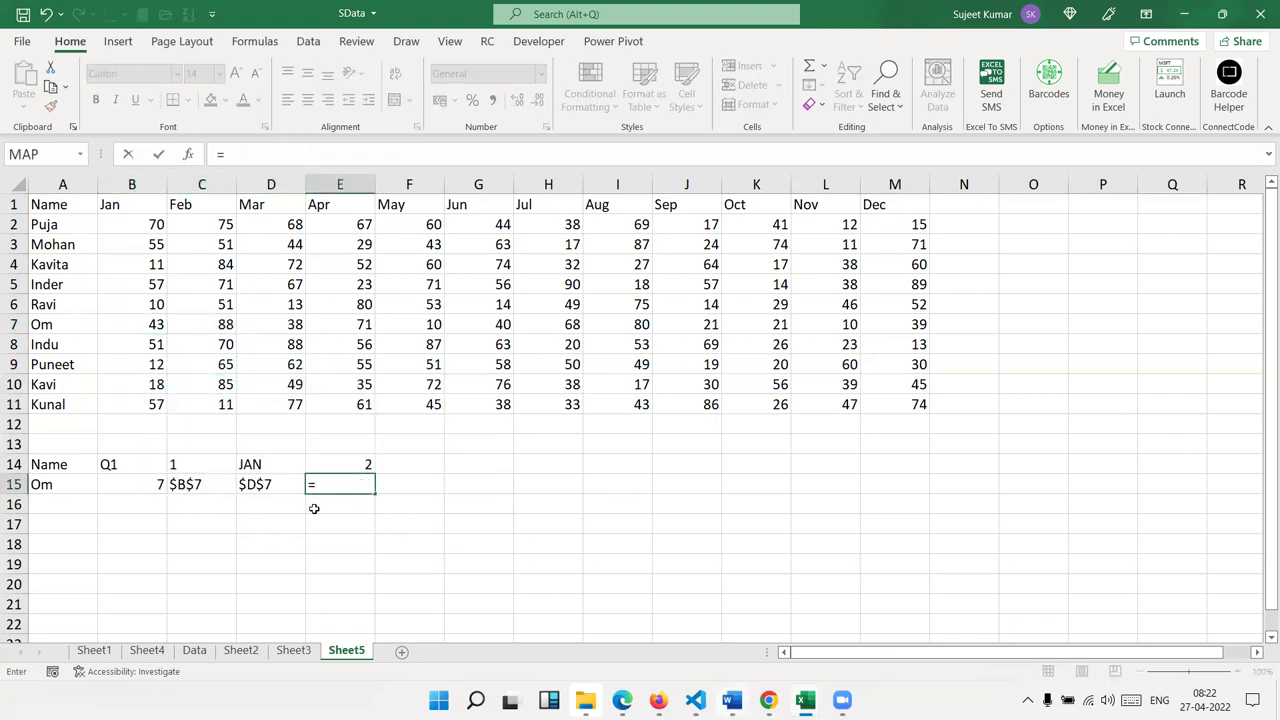
Join C15 and D15 into $B$7:$D$7 in E15 with =C15&":"&D15, and autofit column E.
{"action": "left_click", "coordinate": [194, 485]}
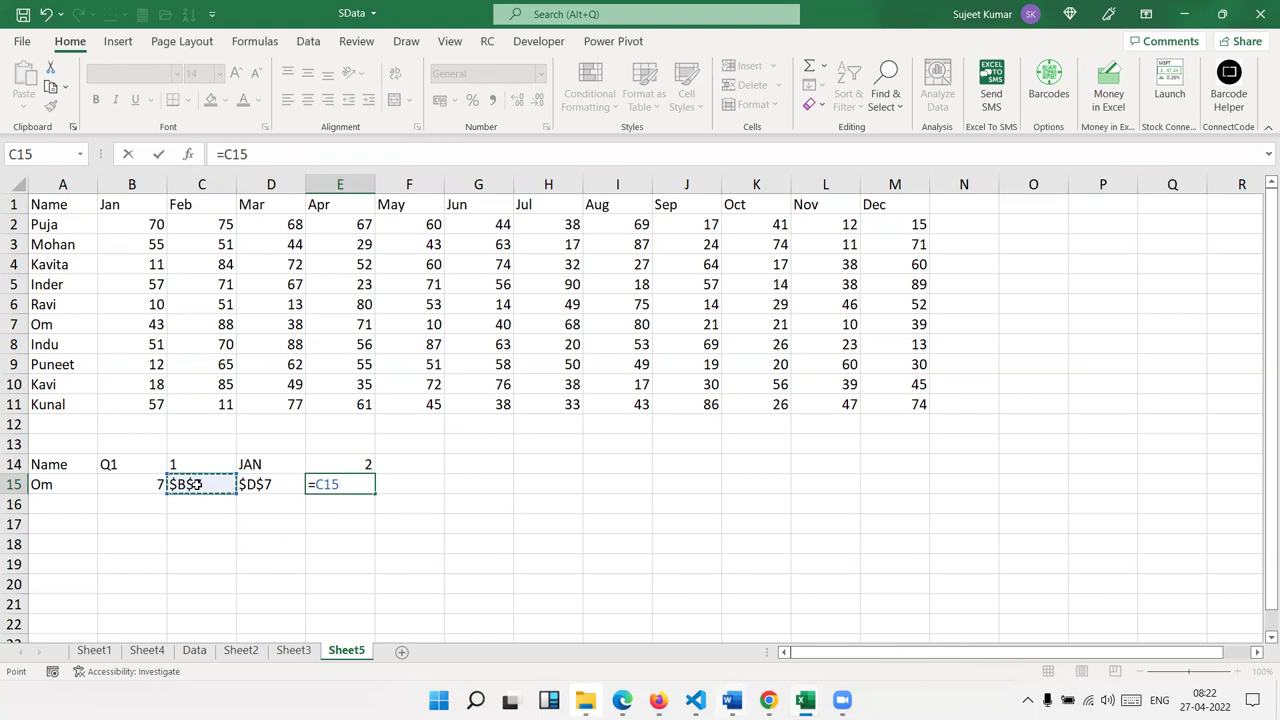
{"action": "type", "text": "&\":\"&"}
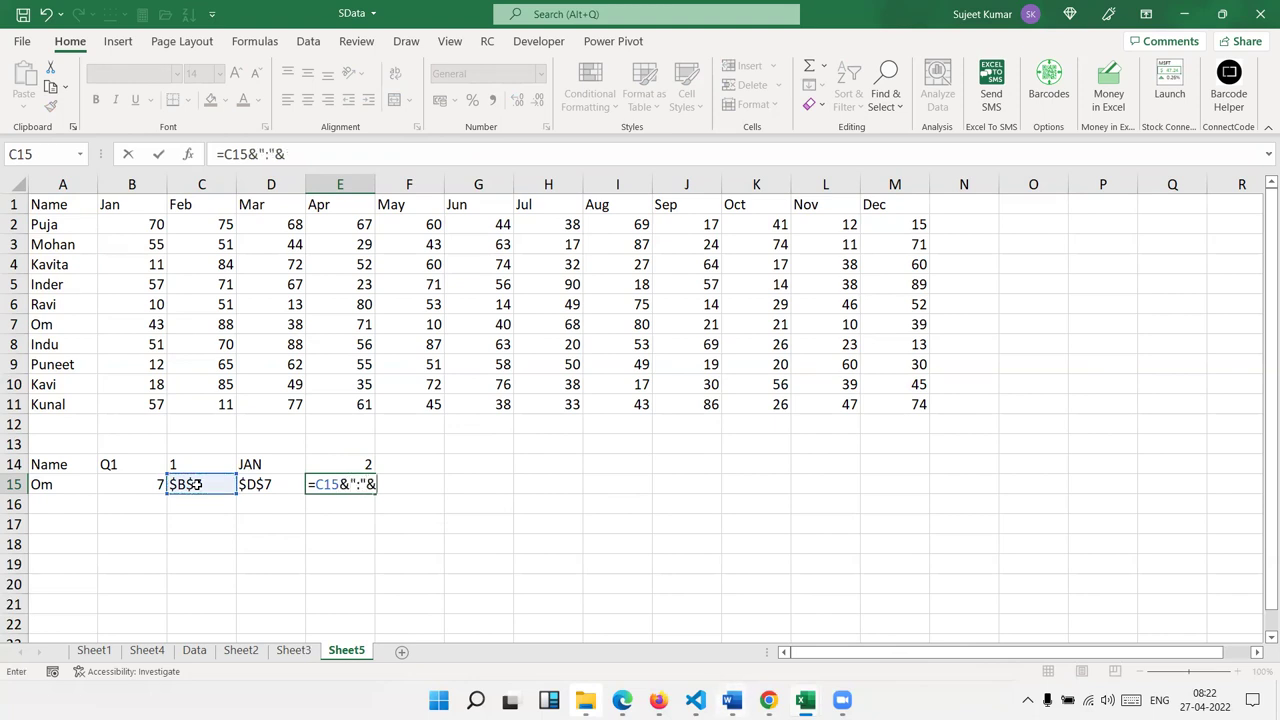
{"action": "left_click", "coordinate": [259, 488]}
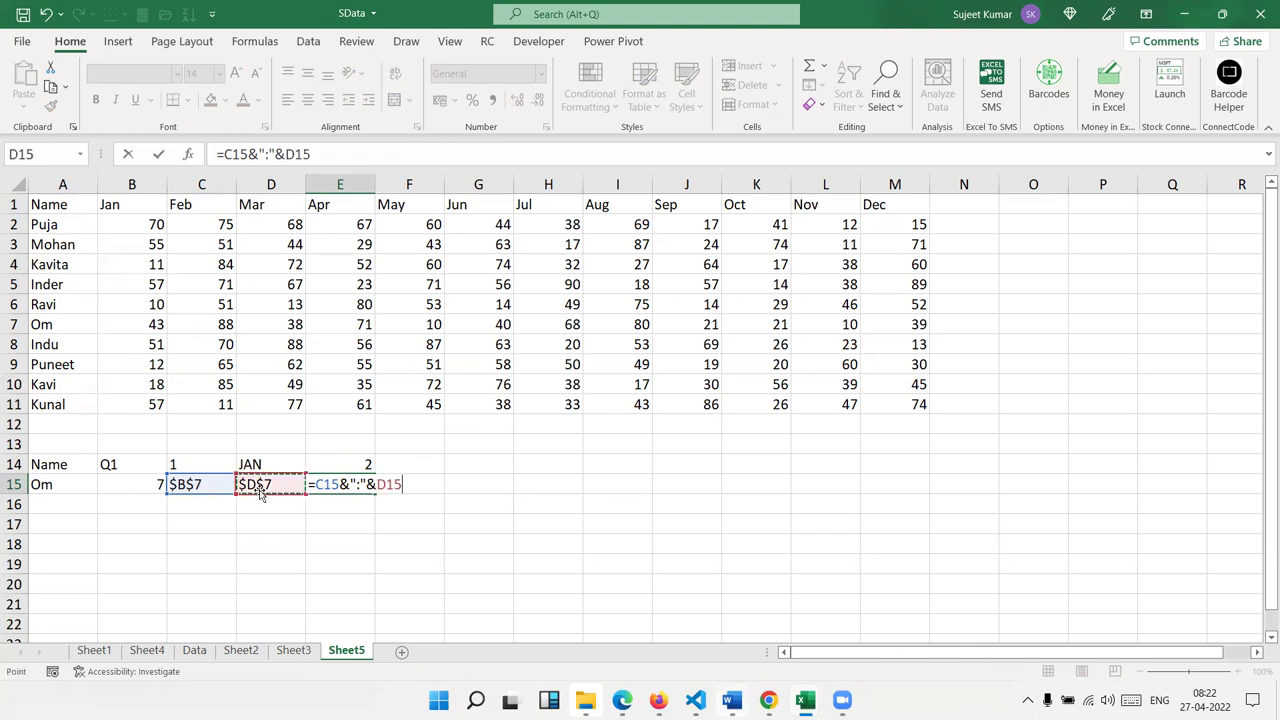
{"action": "key", "text": "Return"}
{"action": "key", "text": "Up"}
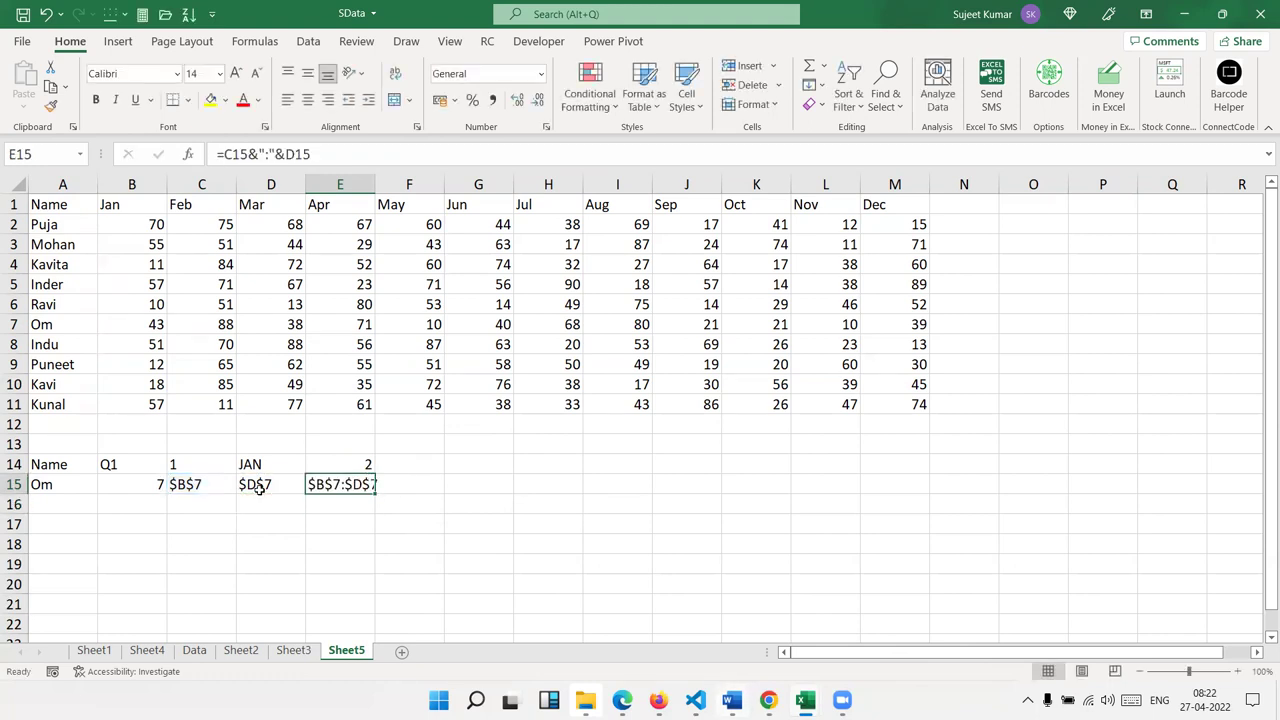
{"action": "key", "text": "Down"}
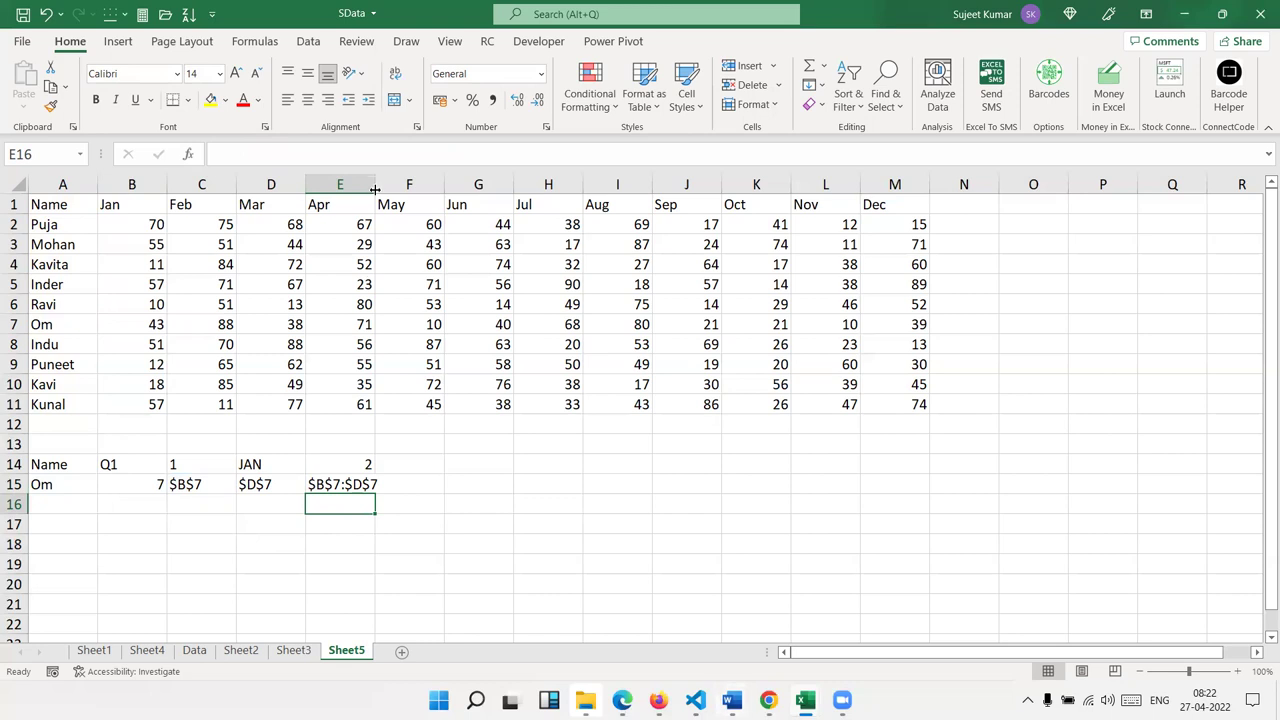
{"action": "double_click", "coordinate": [375, 187]}
Enter =SUM(E15) in F15, which returns 0.
{"action": "left_click", "coordinate": [424, 478]}
{"action": "type", "text": "=sum"}
{"action": "key", "text": "Tab"}
{"action": "key", "text": "Left"}
{"action": "type", "text": ")"}
{"action": "mouse_move", "coordinate": [805, 700]}
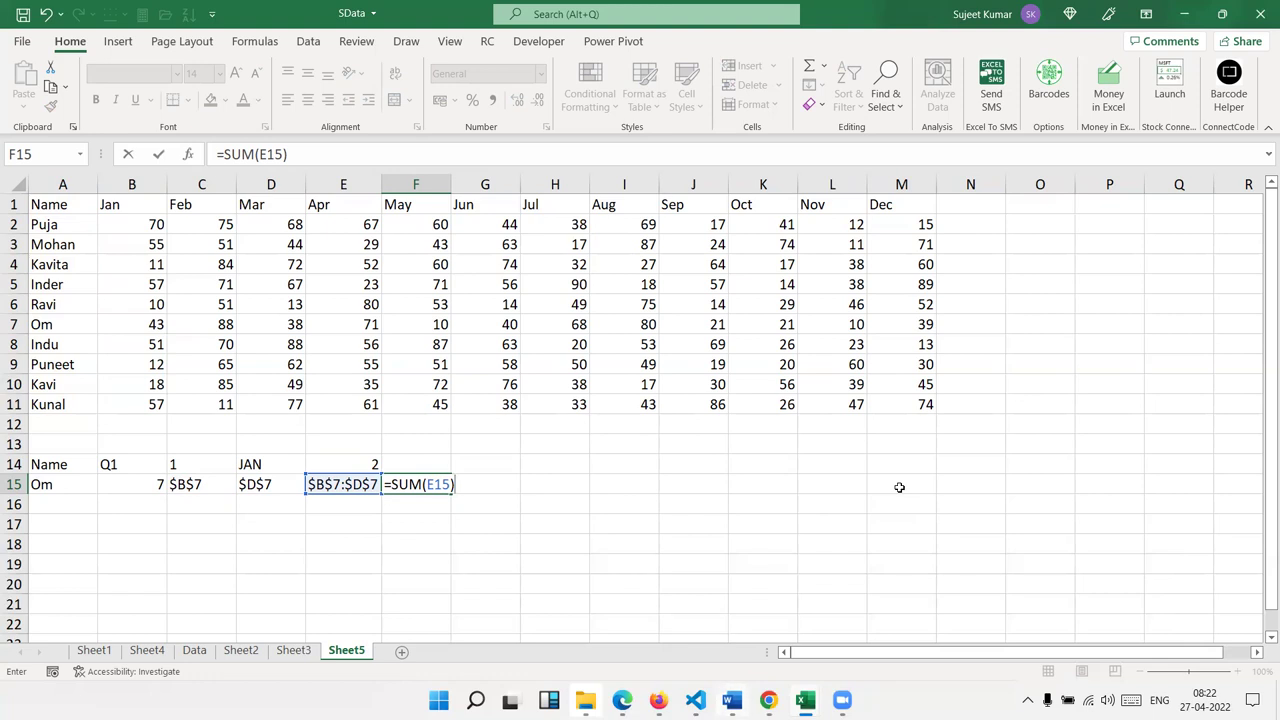
{"action": "key", "text": "Return"}
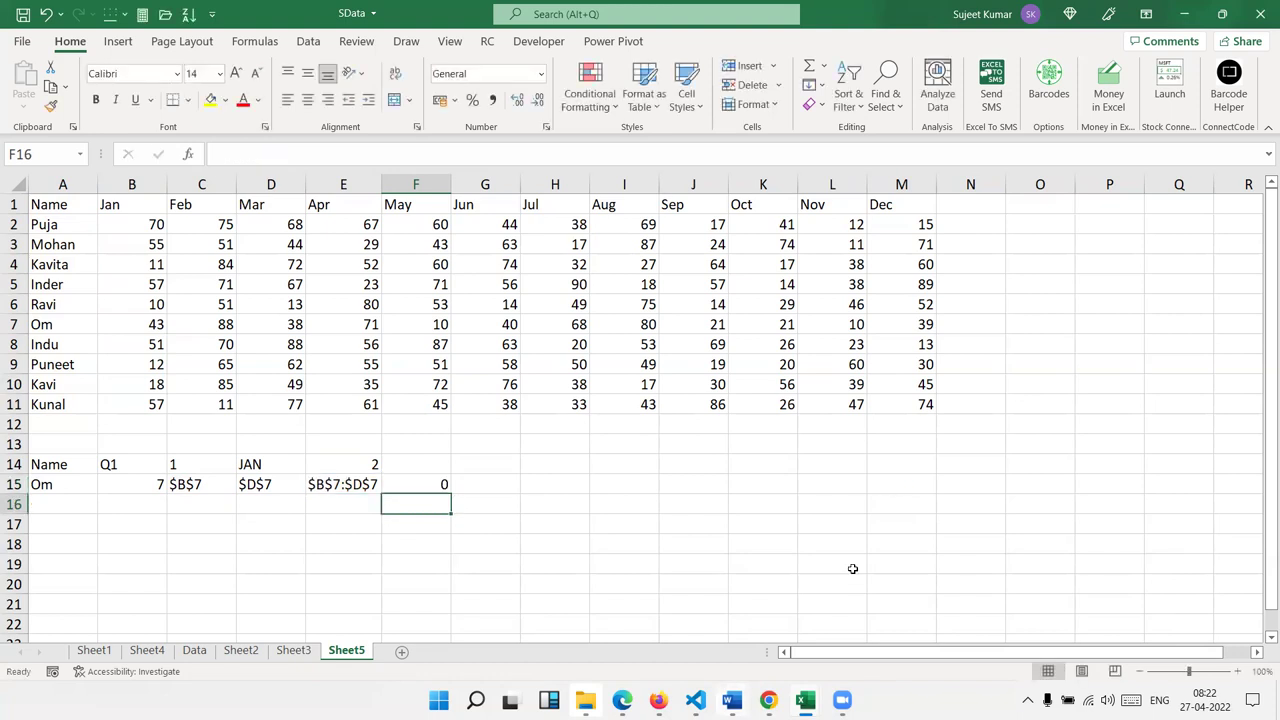
On Sheet3, try =A1 in A6 as a demo, then clear it.
{"action": "left_click", "coordinate": [294, 650]}
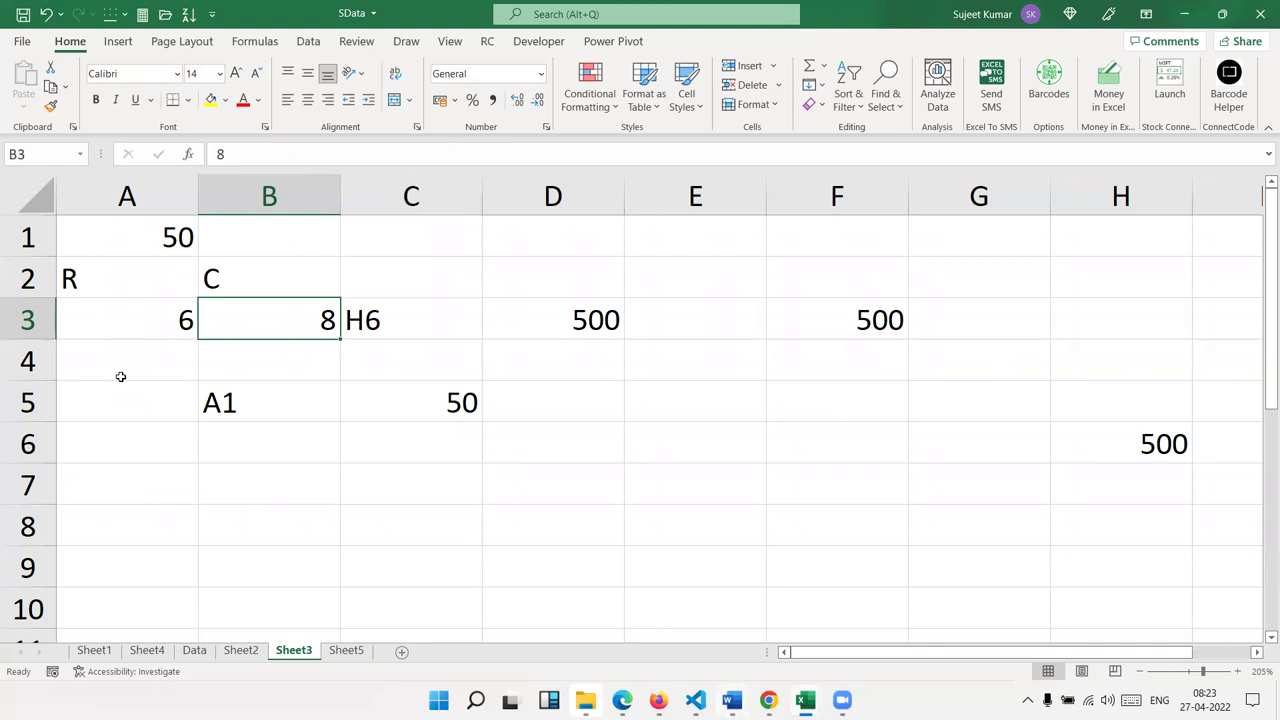
{"action": "left_click", "coordinate": [114, 428]}
{"action": "type", "text": "="}
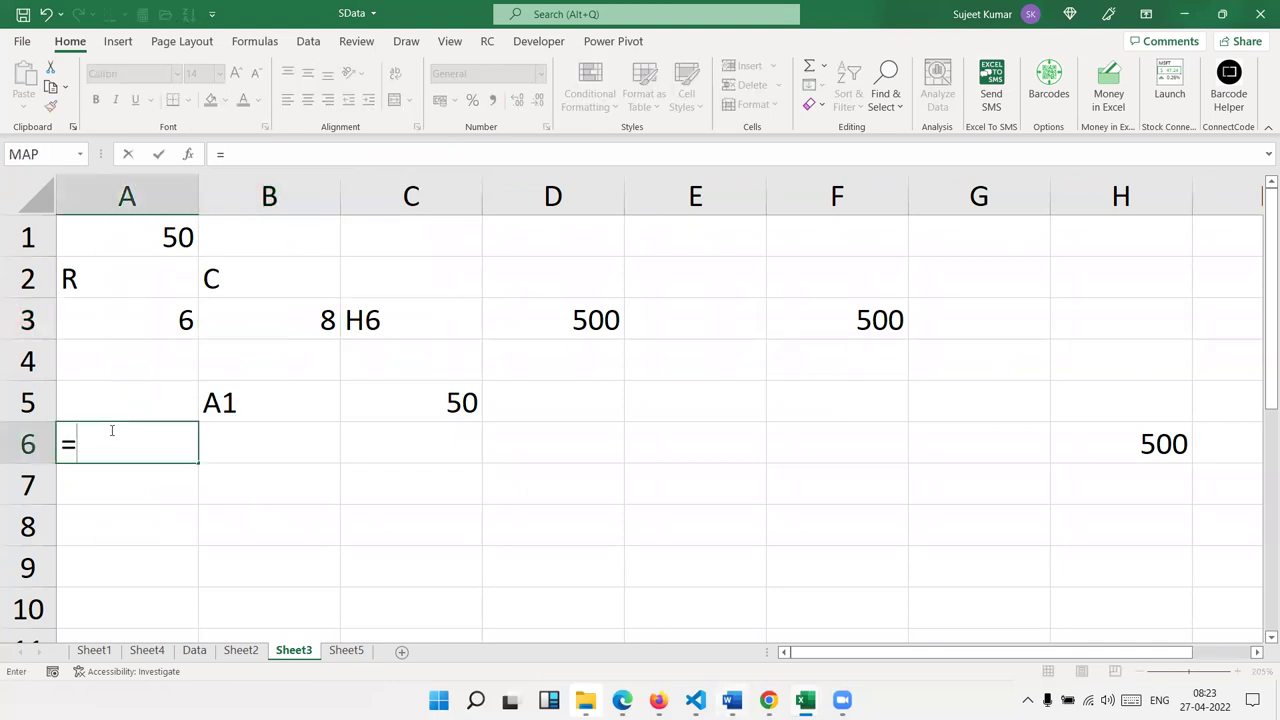
{"action": "left_click", "coordinate": [138, 234]}
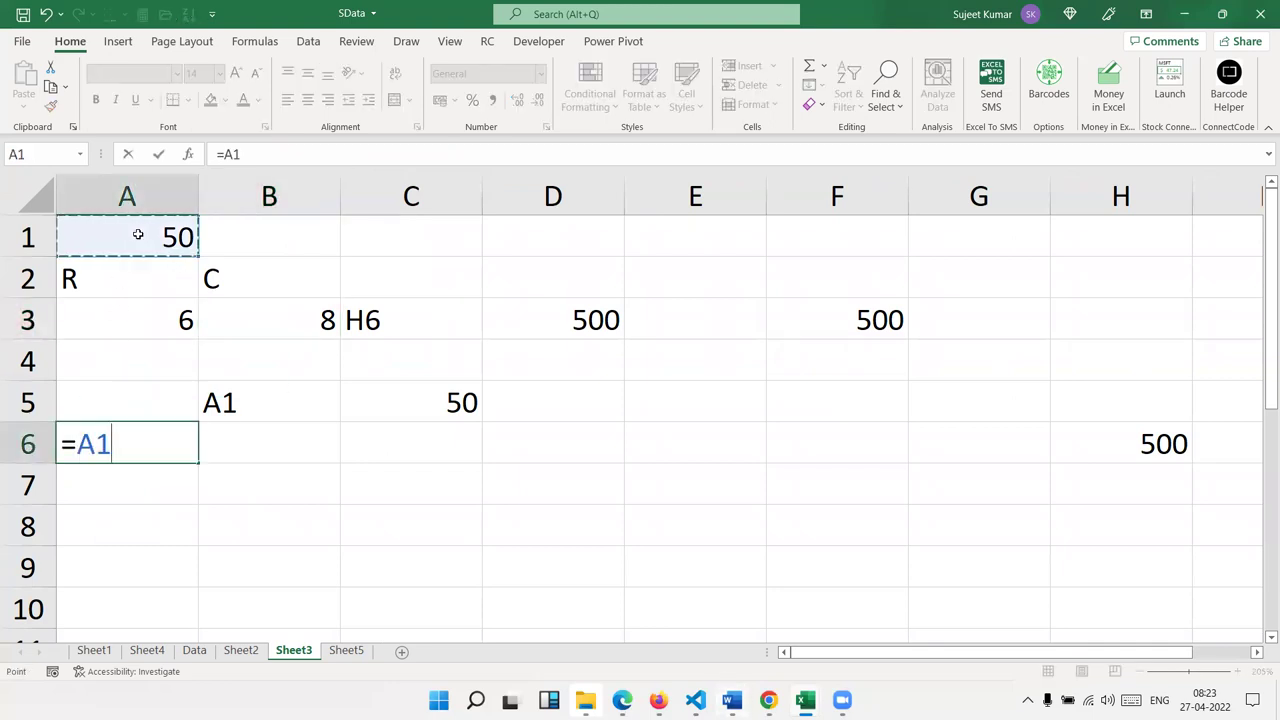
{"action": "key", "text": "ctrl+Return"}
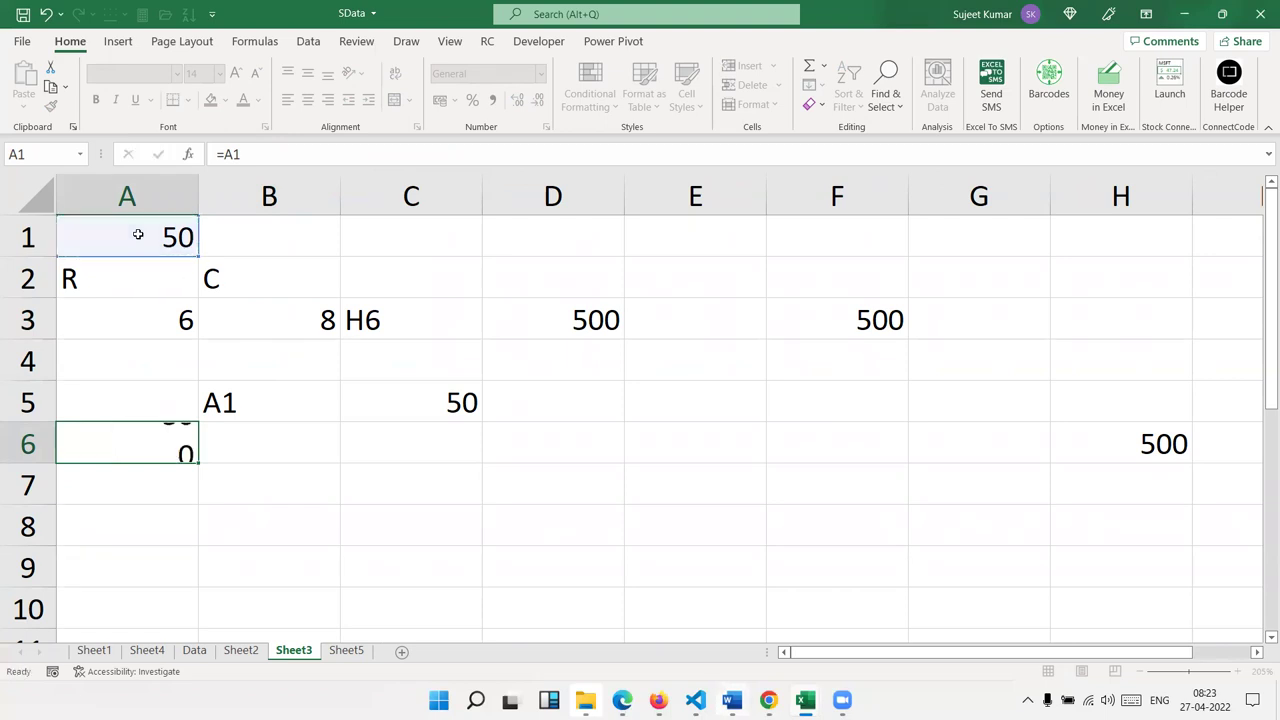
{"action": "key", "text": "Delete"}
{"action": "key", "text": "Right"}
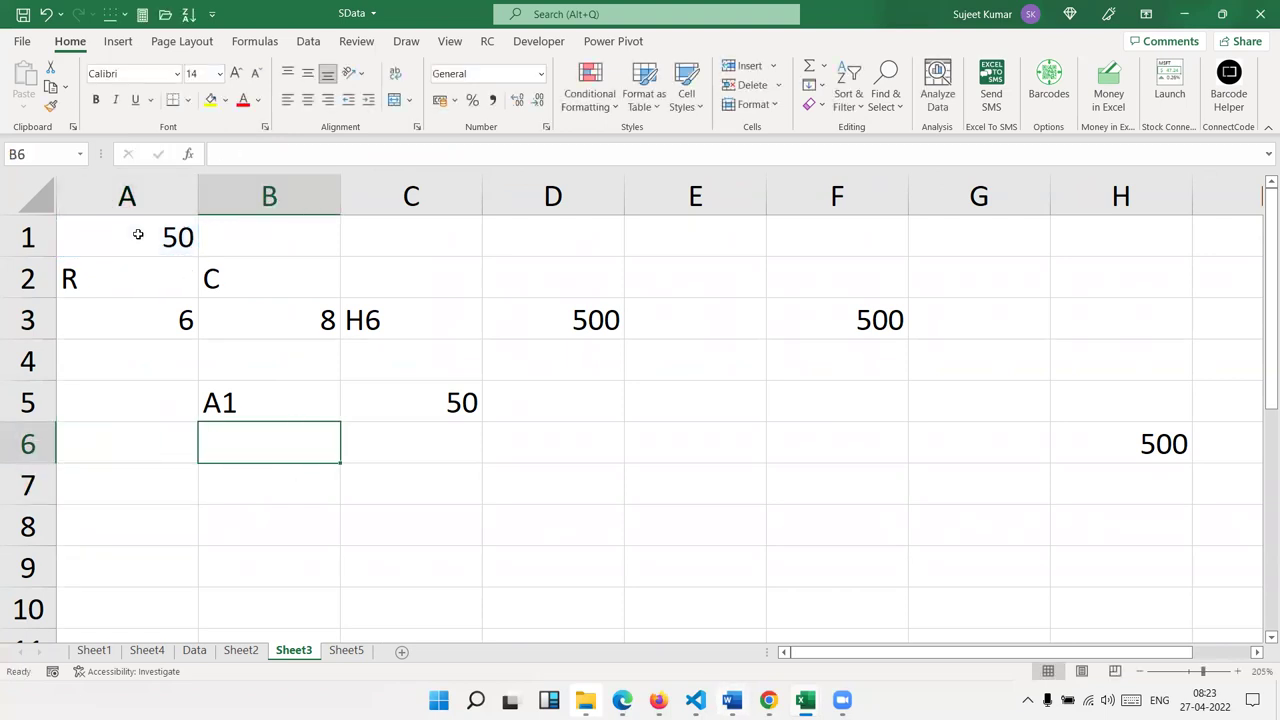
Enter =SUM(INDIRECT(B5)) in B6 so it returns 50 from A1.
{"action": "type", "text": "=sum"}
{"action": "key", "text": "Tab"}
{"action": "key", "text": "Up"}
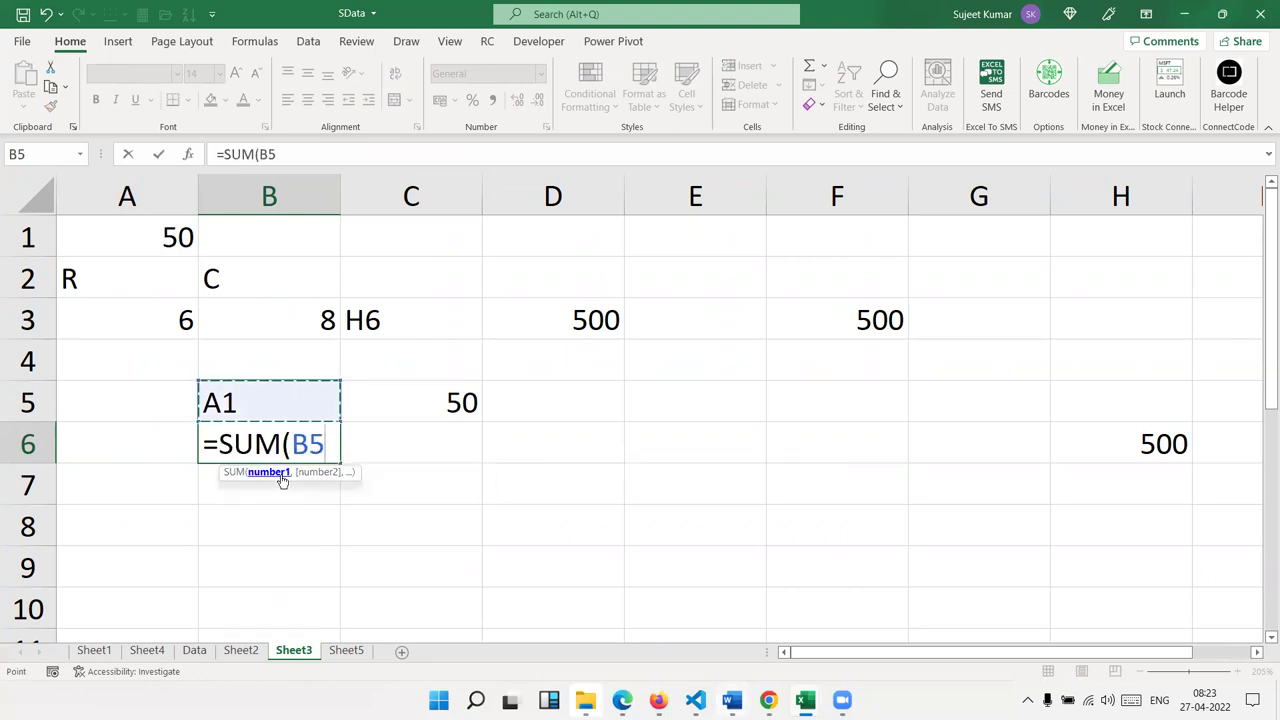
{"action": "left_click_drag", "start_coordinate": [326, 444], "coordinate": [292, 444]}
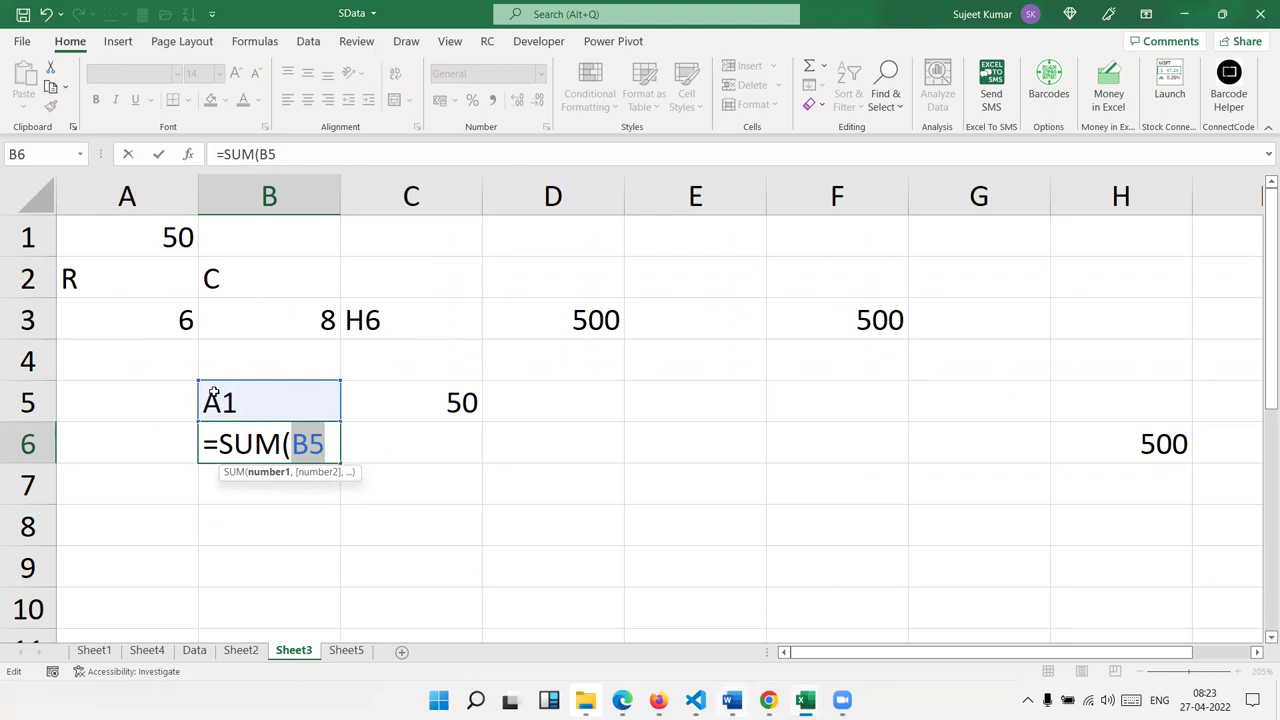
{"action": "key", "text": "Left"}
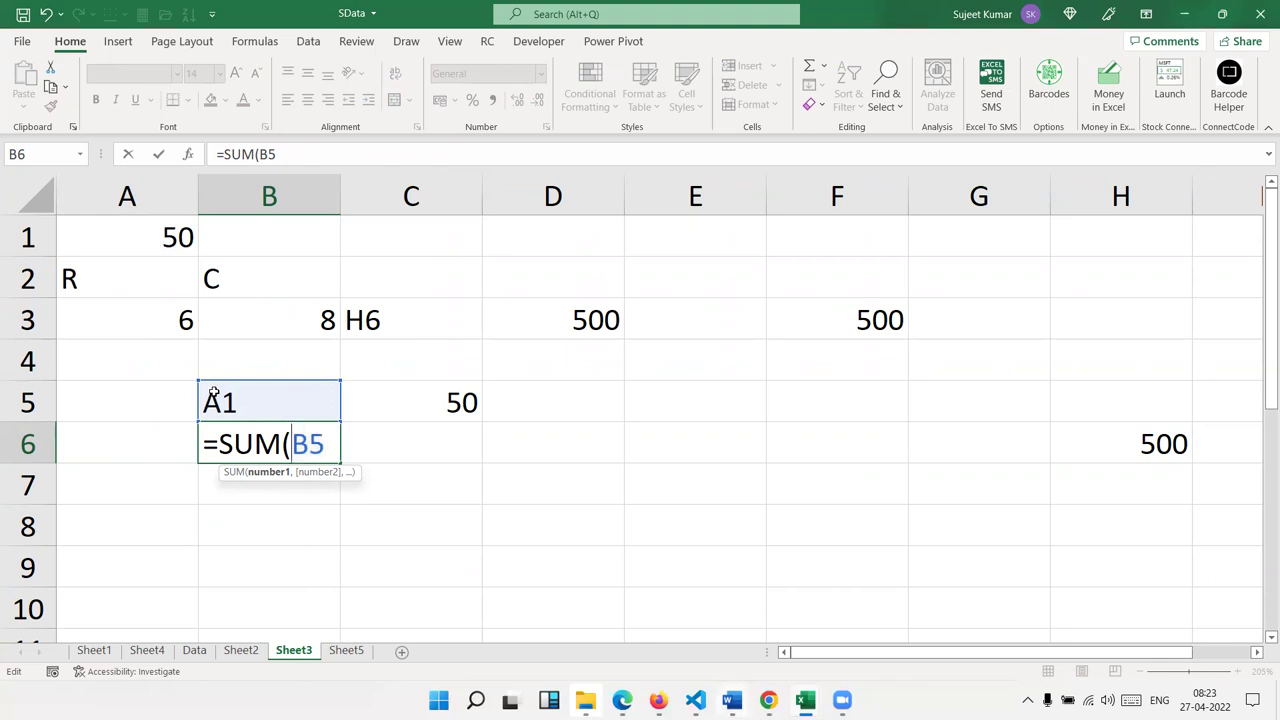
{"action": "type", "text": "ind"}
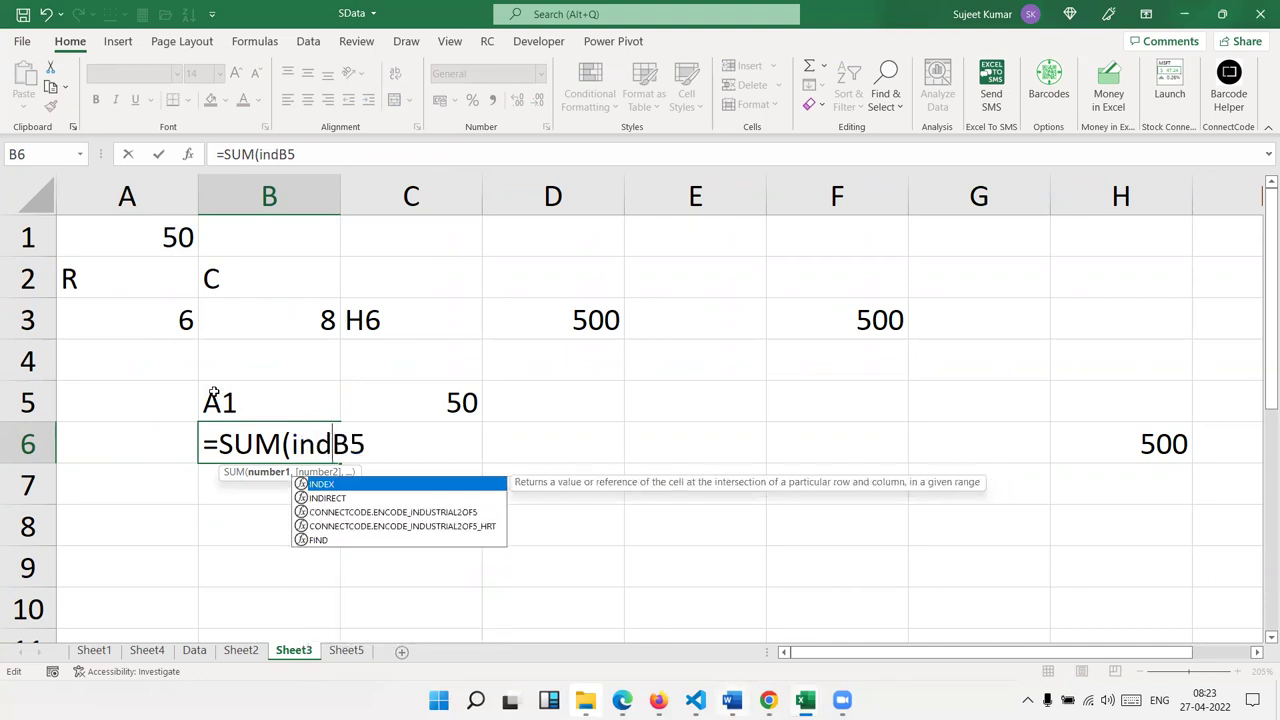
{"action": "key", "text": "Down"}
{"action": "key", "text": "Tab"}
{"action": "key", "text": "Right"}
{"action": "key", "text": "Right"}
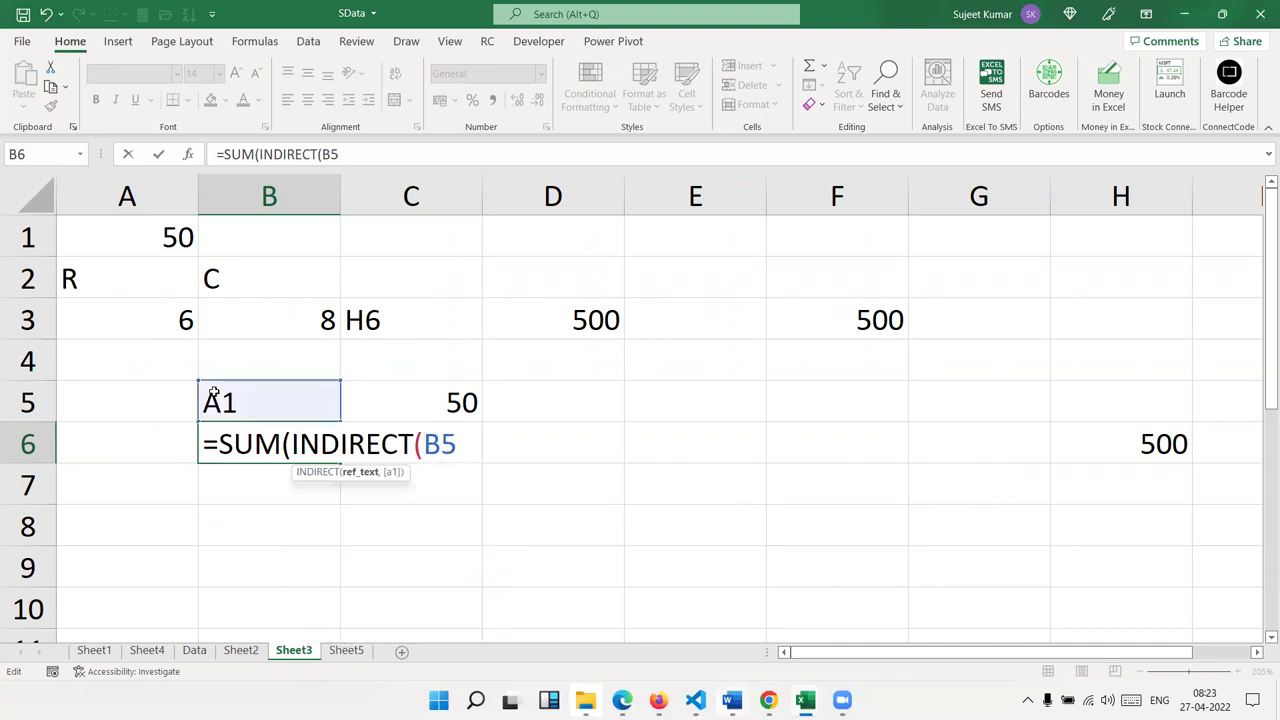
{"action": "type", "text": "))"}
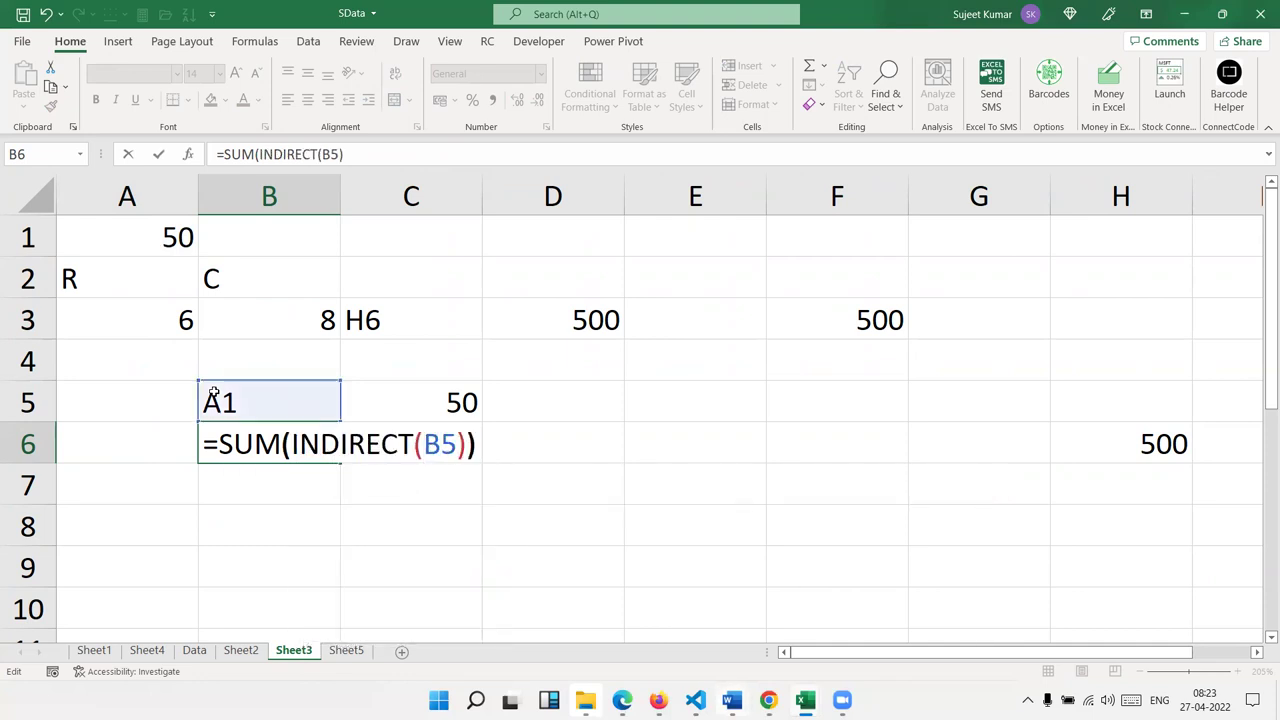
{"action": "key", "text": "Return"}
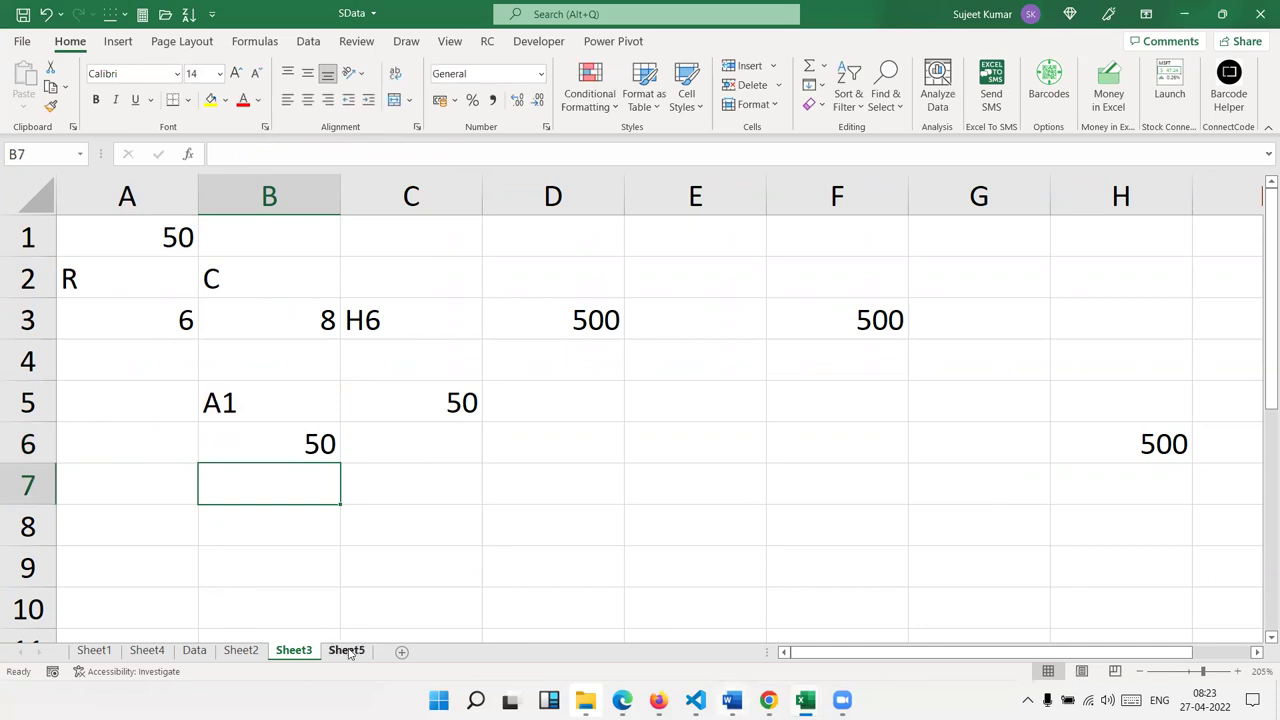
{"action": "left_click", "coordinate": [347, 648]}
Change F15 to =SUM(INDIRECT(E15)) so it shows Om's Q1 total of 169.
{"action": "double_click", "coordinate": [413, 486]}
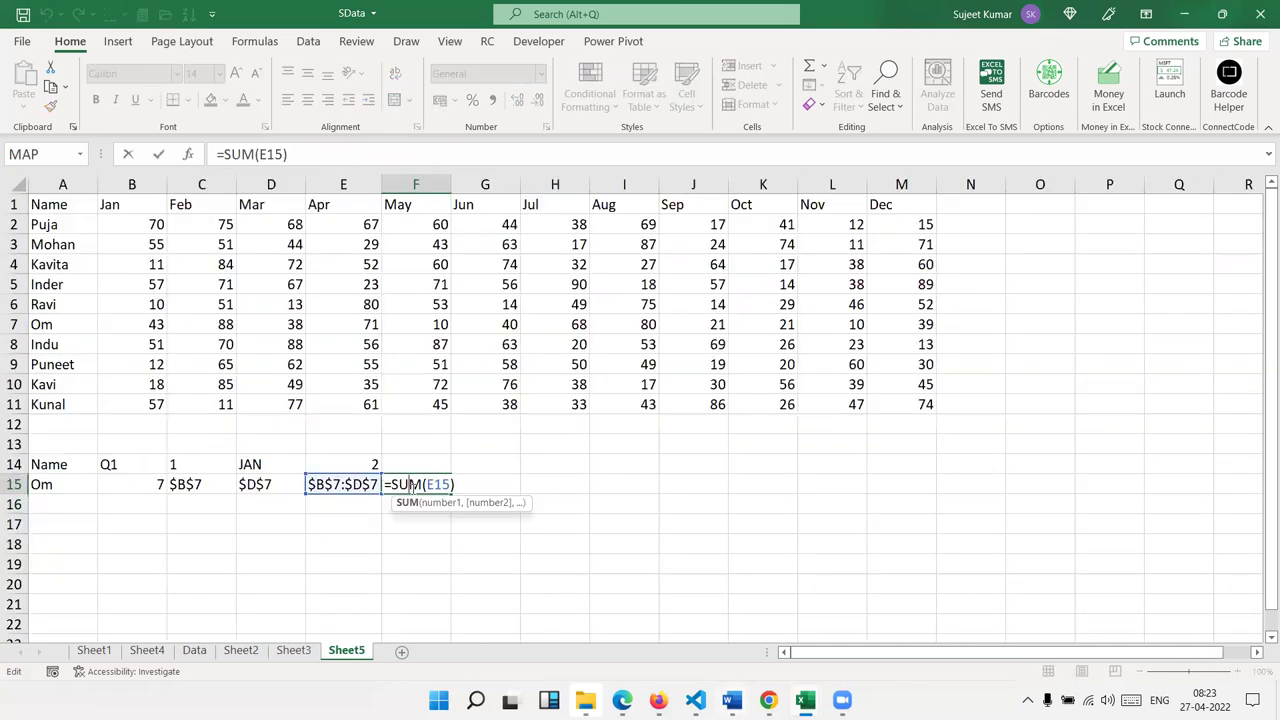
{"action": "left_click", "coordinate": [427, 484]}
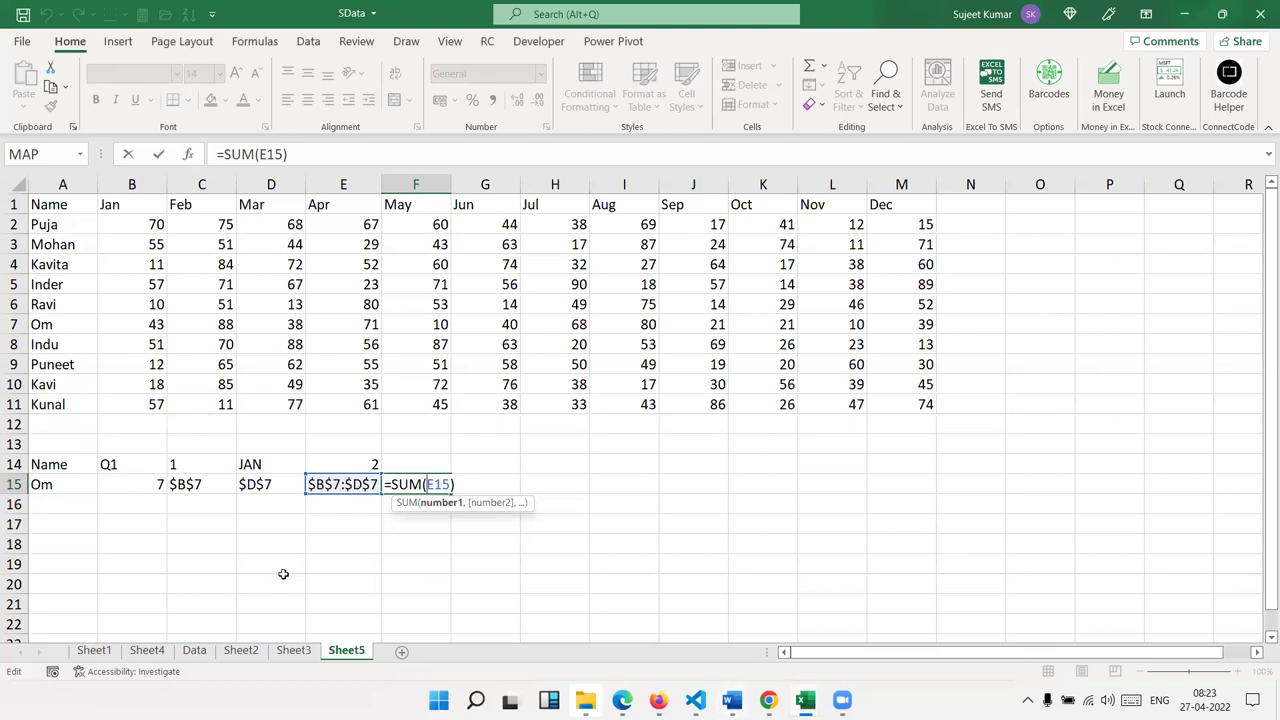
{"action": "type", "text": "ind"}
{"action": "key", "text": "Down"}
{"action": "key", "text": "Tab"}
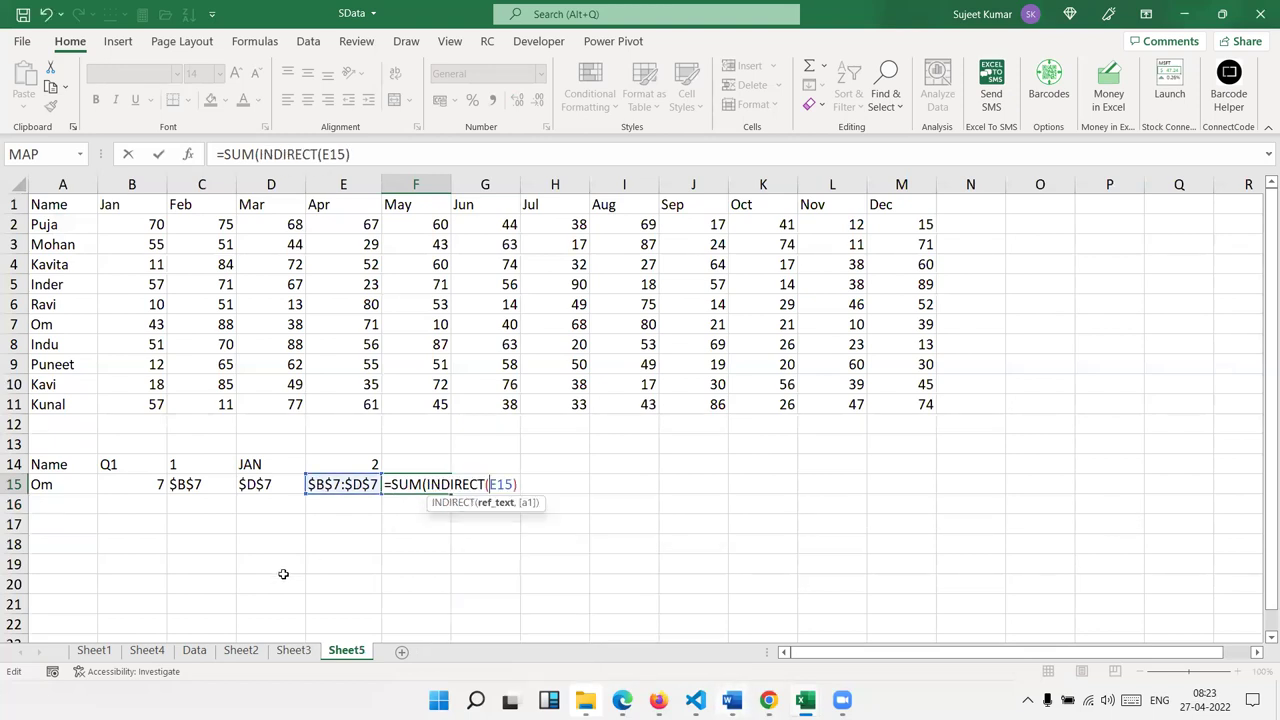
{"action": "type", "text": ")"}
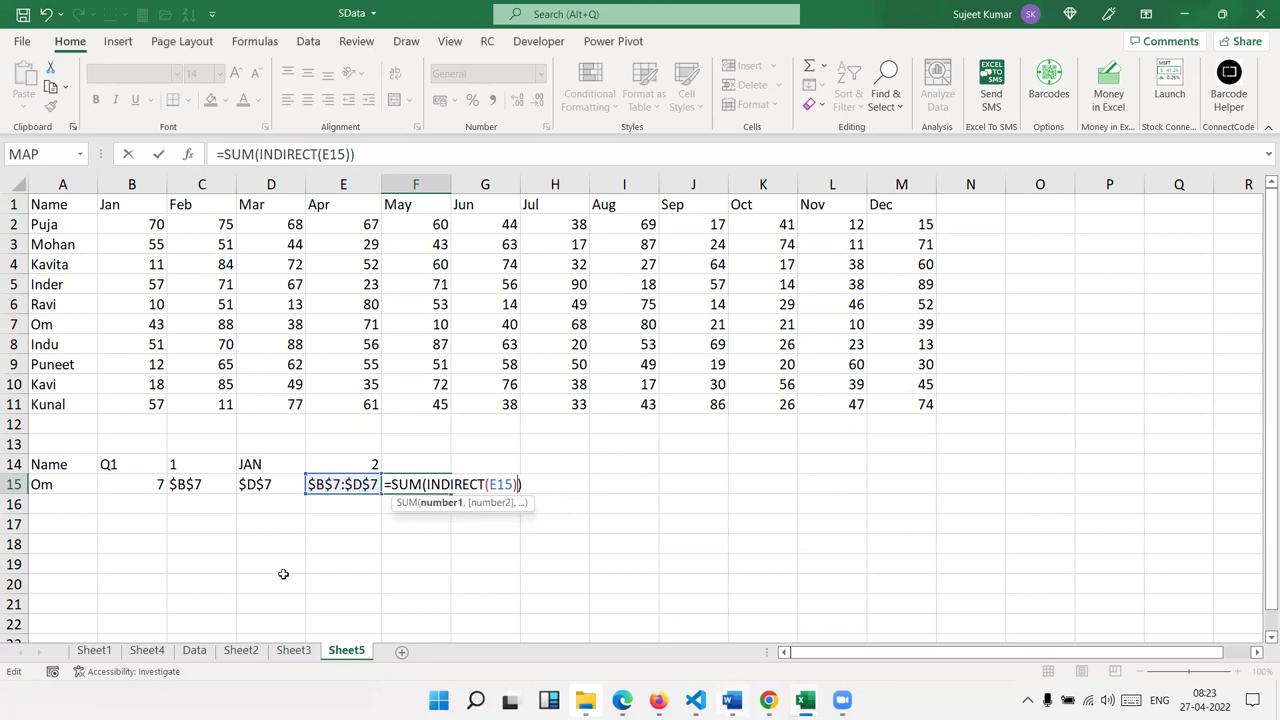
{"action": "key", "text": "Return"}
{"action": "key", "text": "Up"}
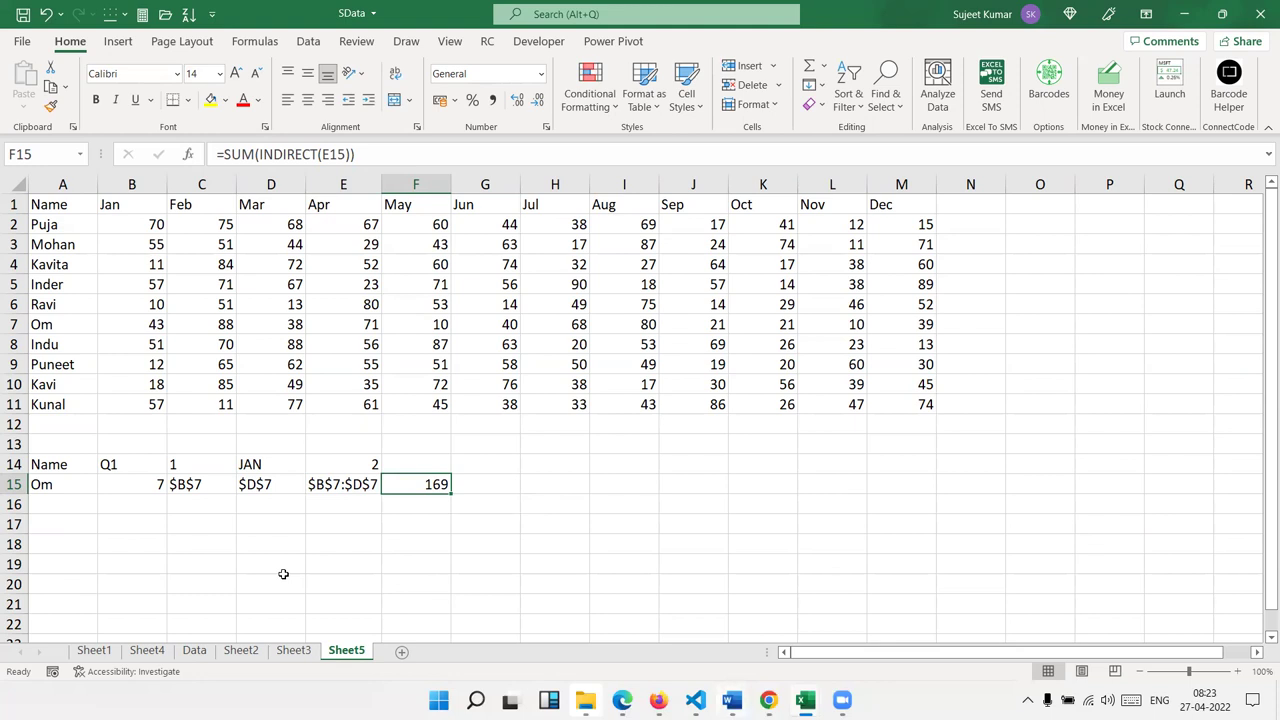
{"action": "key", "text": "Left"}
{"action": "key", "text": "Left"}
{"action": "key", "text": "Left"}
{"action": "key", "text": "Left"}
{"action": "key", "text": "Left"}
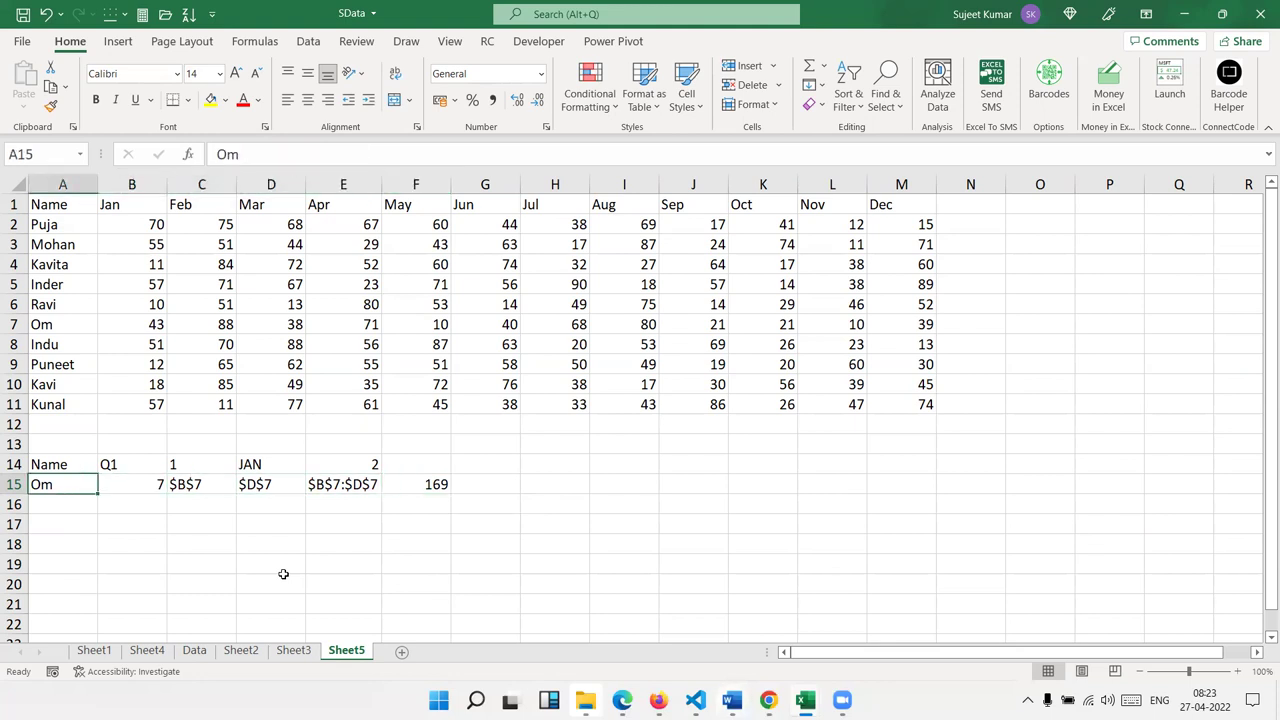
Change the lookup name in A15 to Puja and inspect the C14, C15, B15 and B14 formulas.
{"action": "type", "text": "Puja"}
{"action": "key", "text": "Return"}
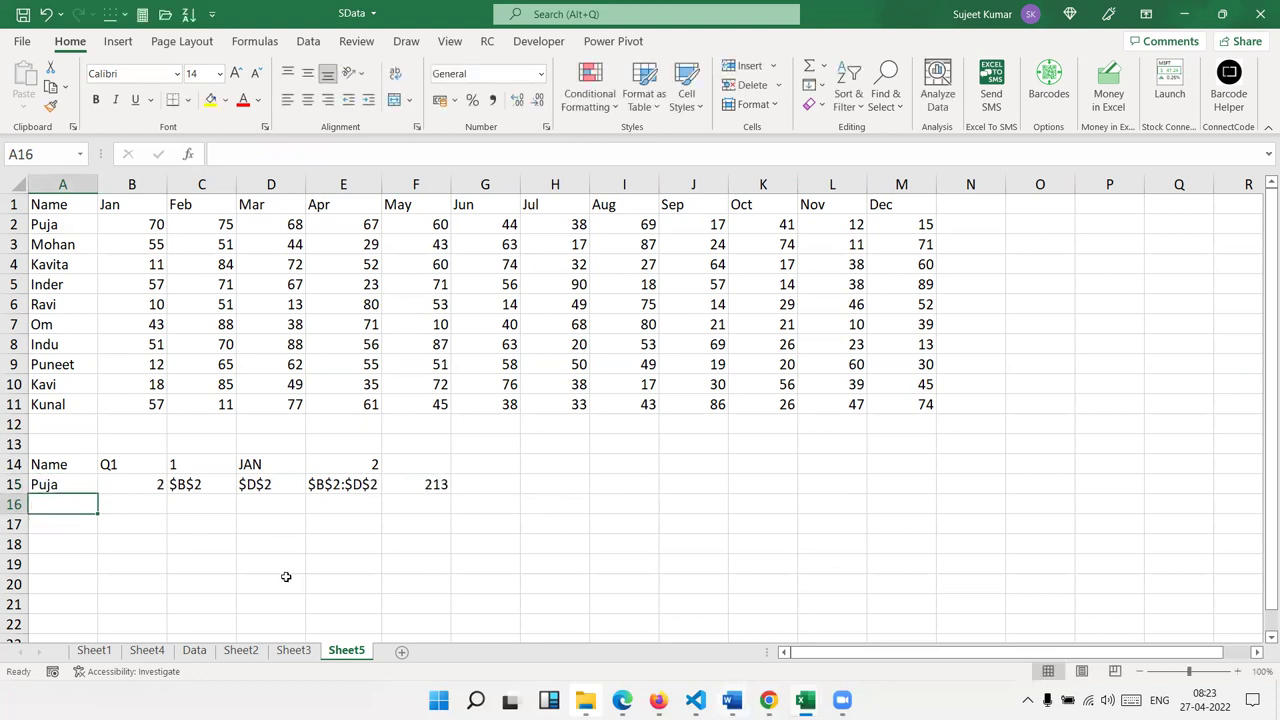
{"action": "left_click", "coordinate": [214, 463]}
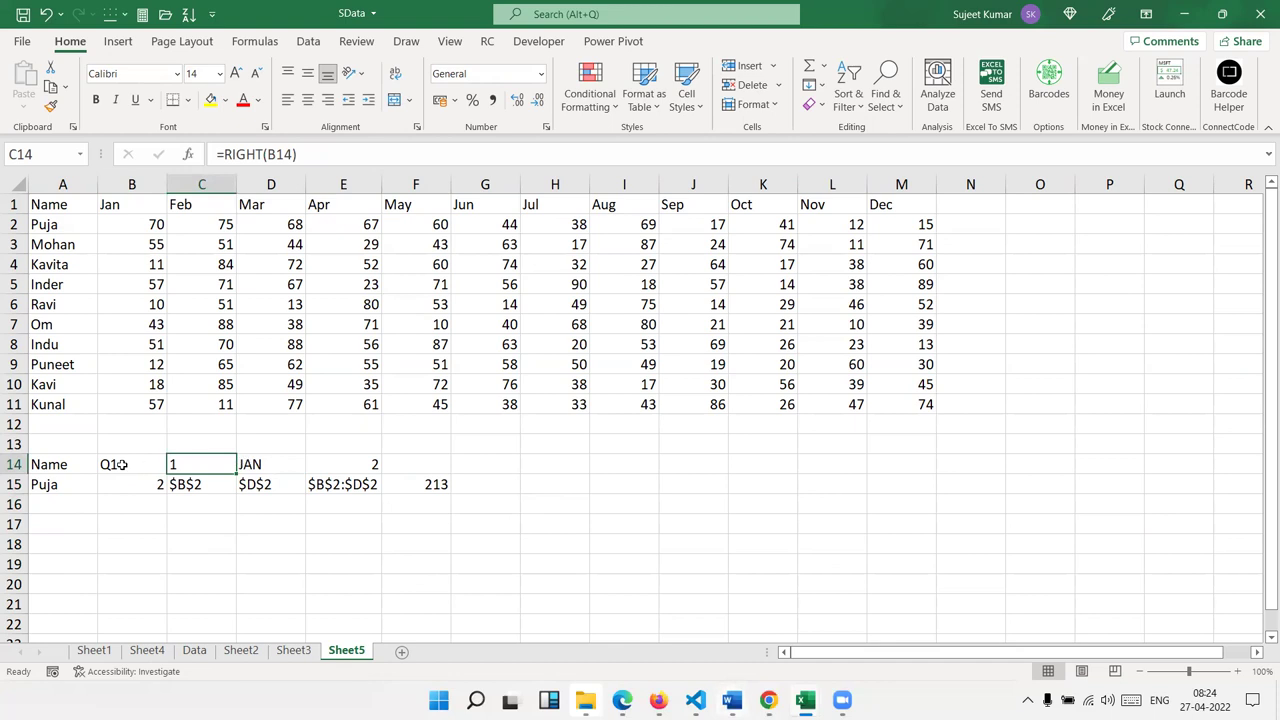
{"action": "left_click", "coordinate": [212, 483]}
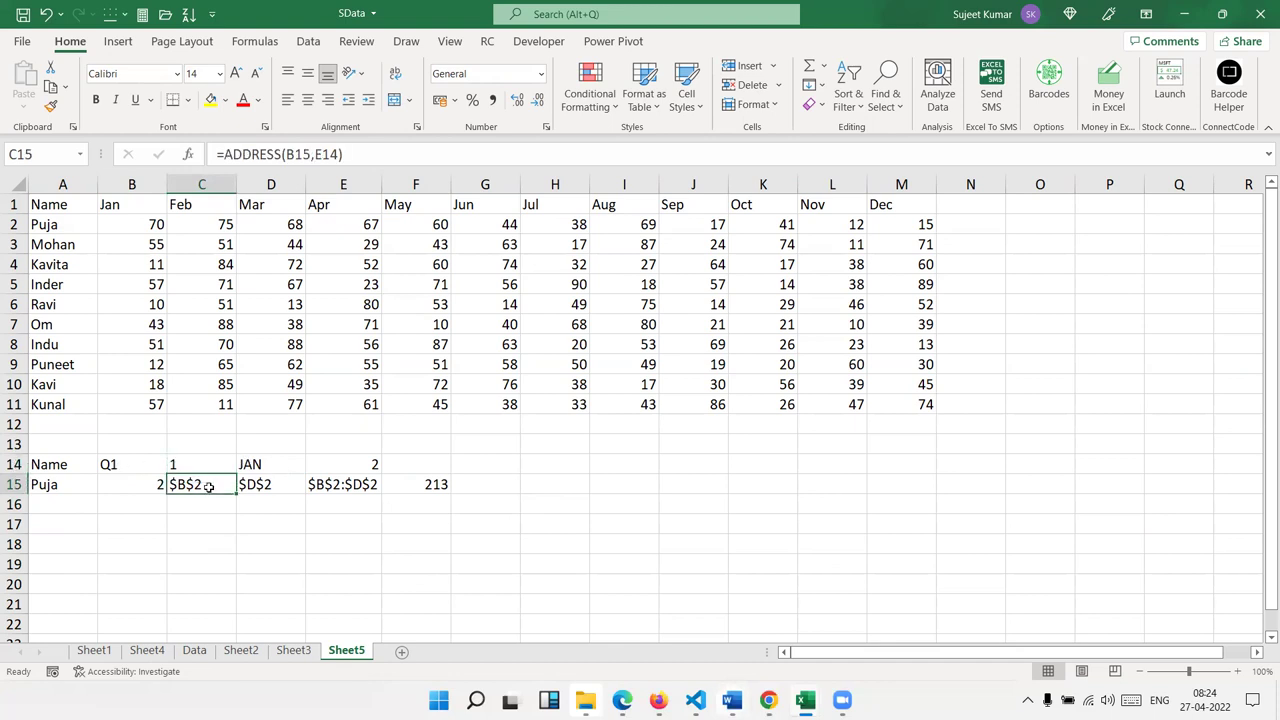
{"action": "left_click", "coordinate": [155, 485]}
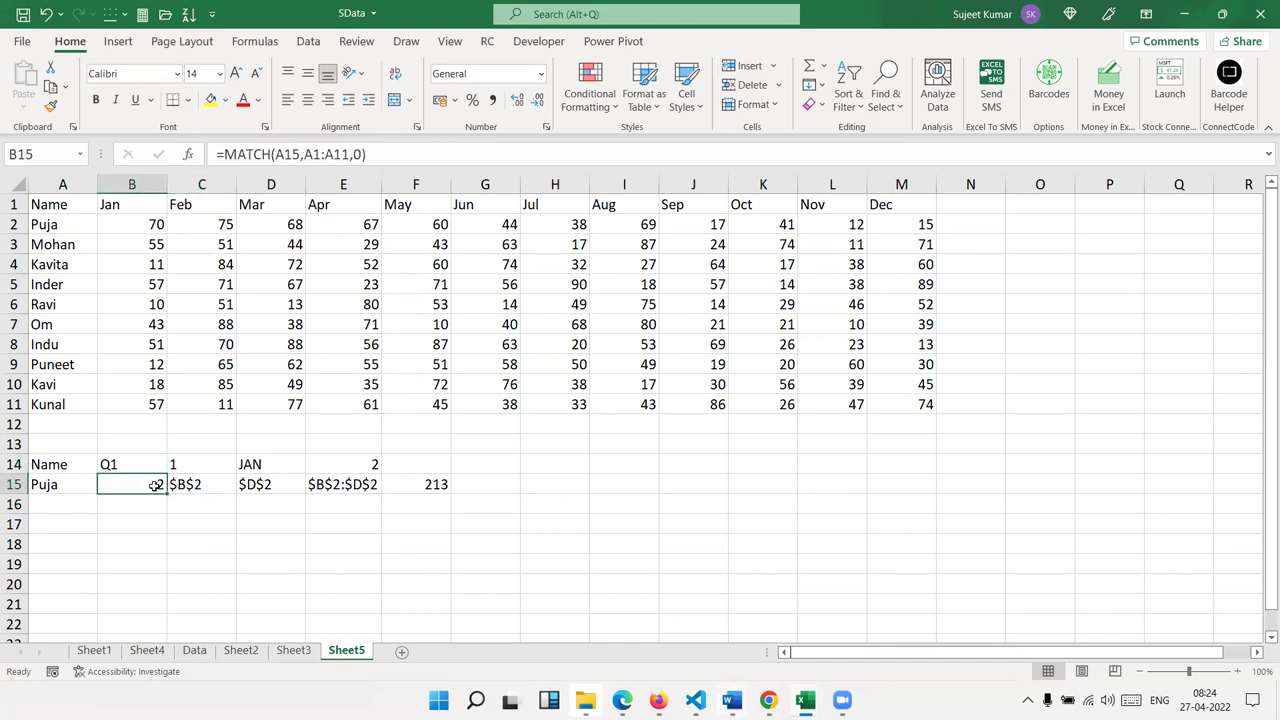
{"action": "double_click", "coordinate": [129, 464]}
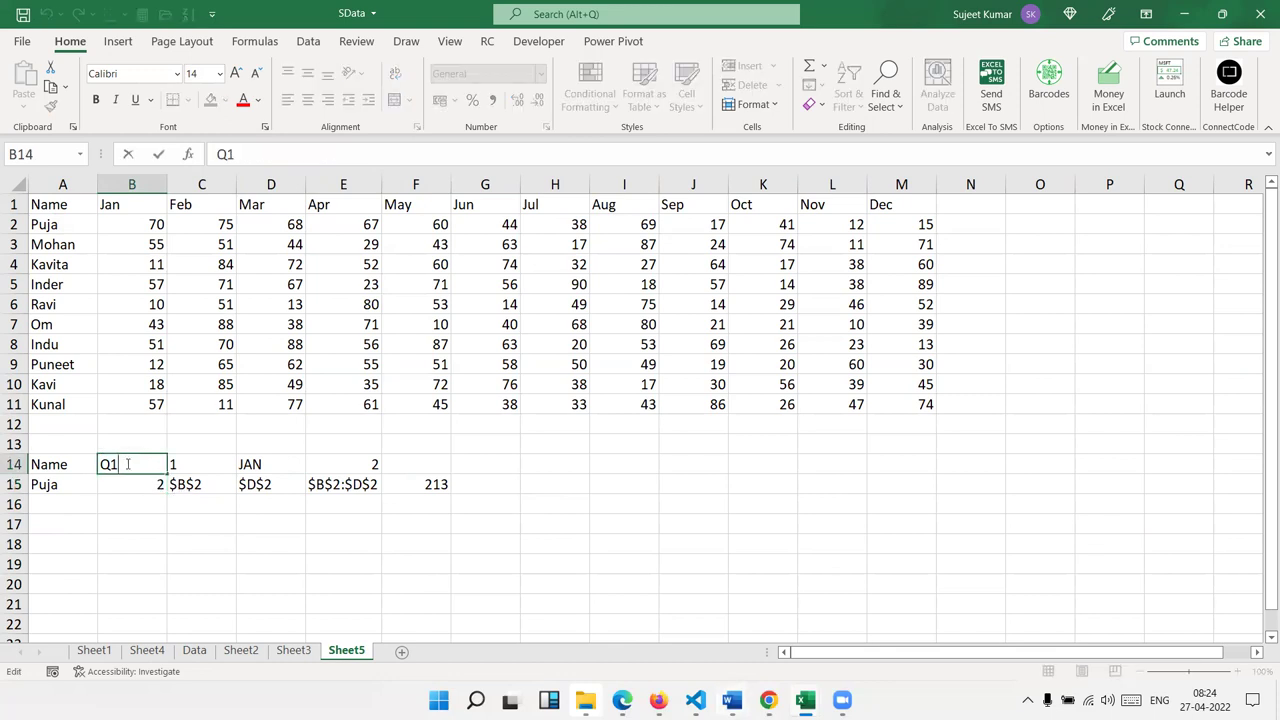
{"action": "key", "text": "Return"}
{"action": "left_click", "coordinate": [126, 464]}
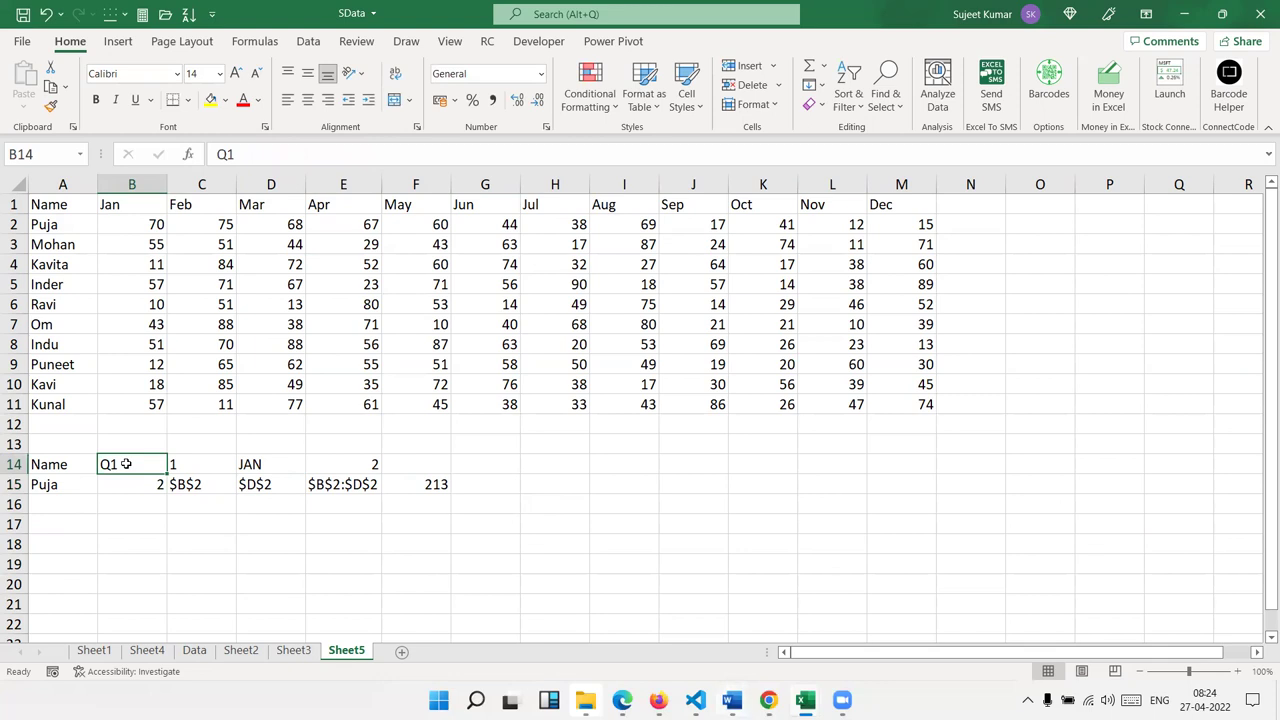
Review the RIGHT, CHOOSE and MATCH formulas in C14, D14, E14 and B15.
{"action": "double_click", "coordinate": [171, 464]}
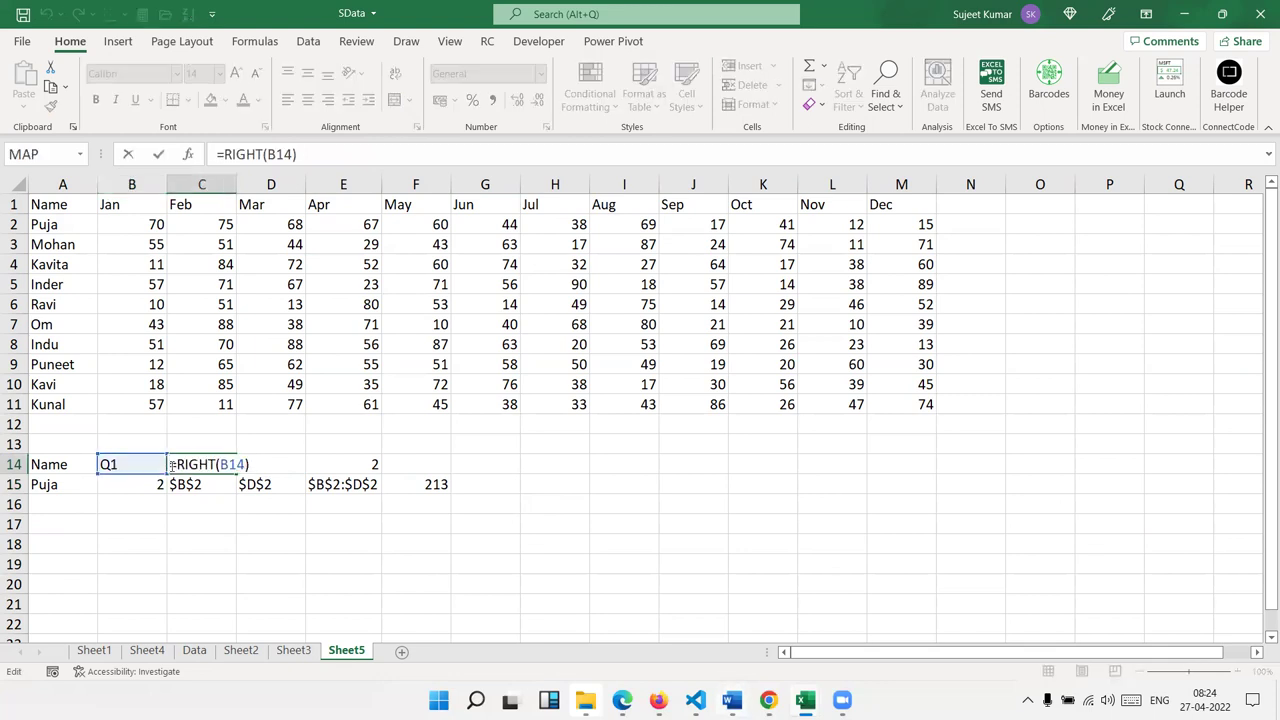
{"action": "key", "text": "Return"}
{"action": "left_click", "coordinate": [171, 464]}
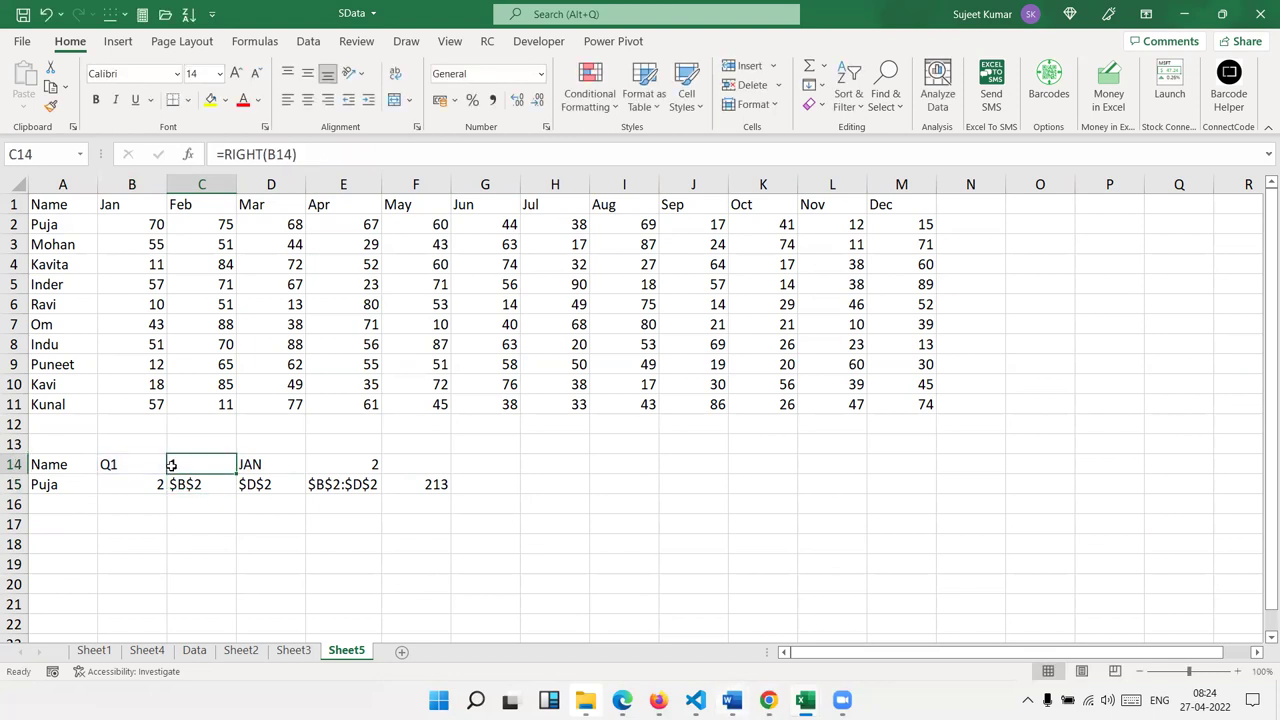
{"action": "double_click", "coordinate": [240, 464]}
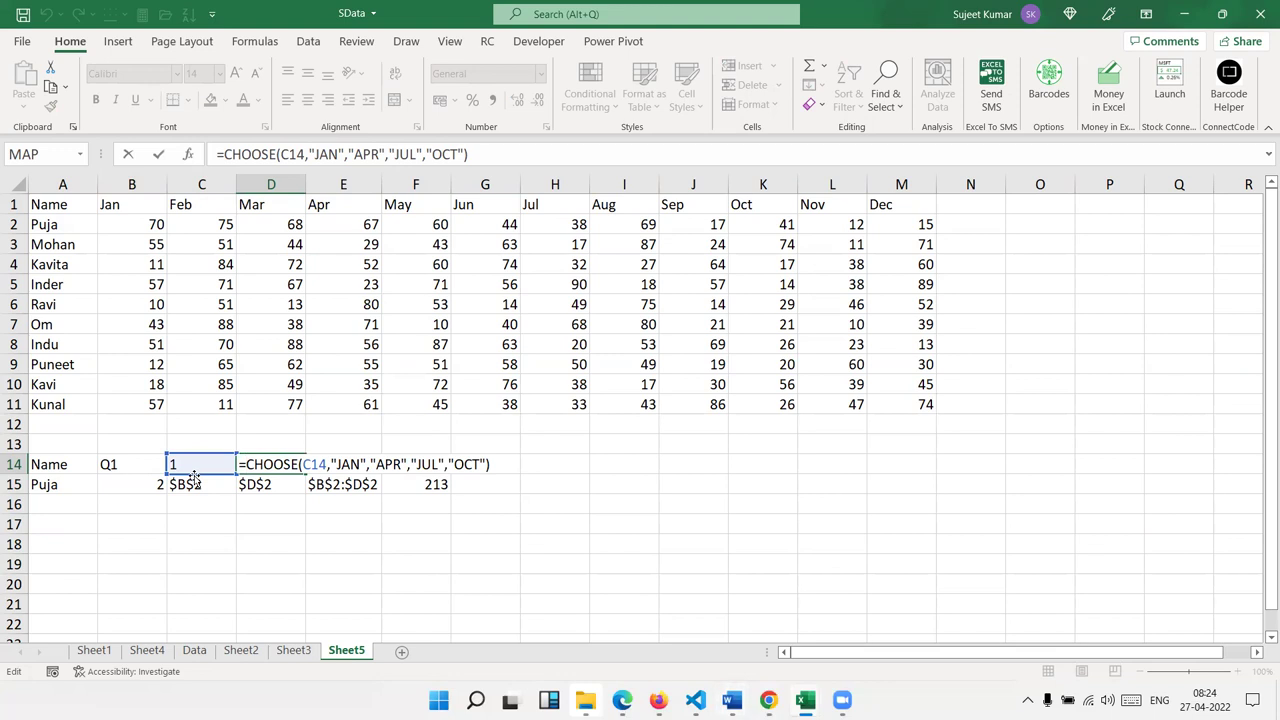
{"action": "key", "text": "Return"}
{"action": "left_click", "coordinate": [243, 464]}
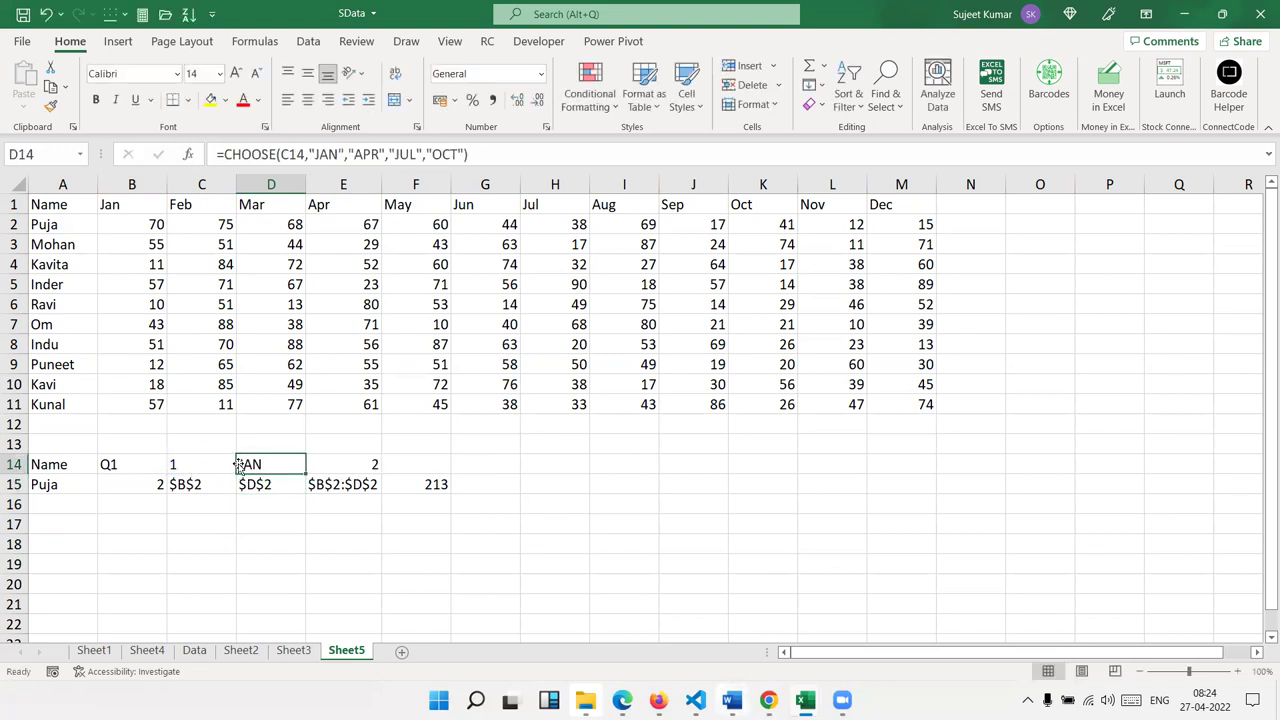
{"action": "double_click", "coordinate": [363, 464]}
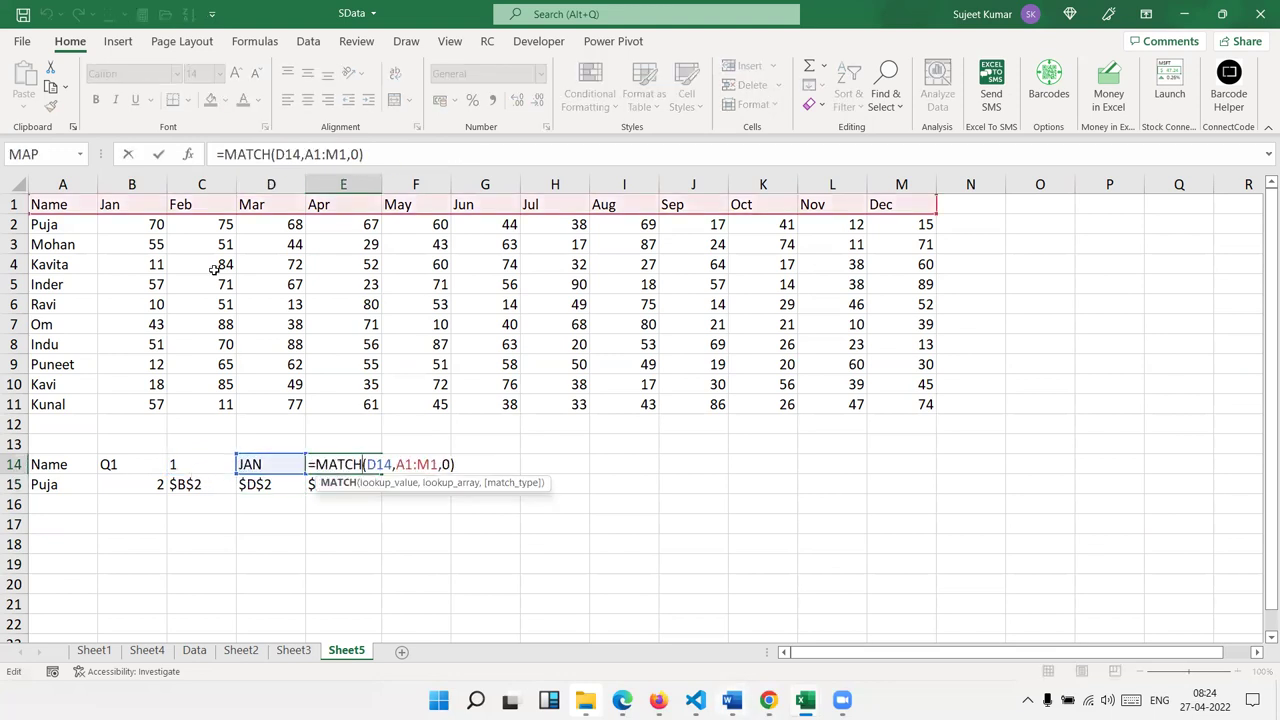
{"action": "key", "text": "Return"}
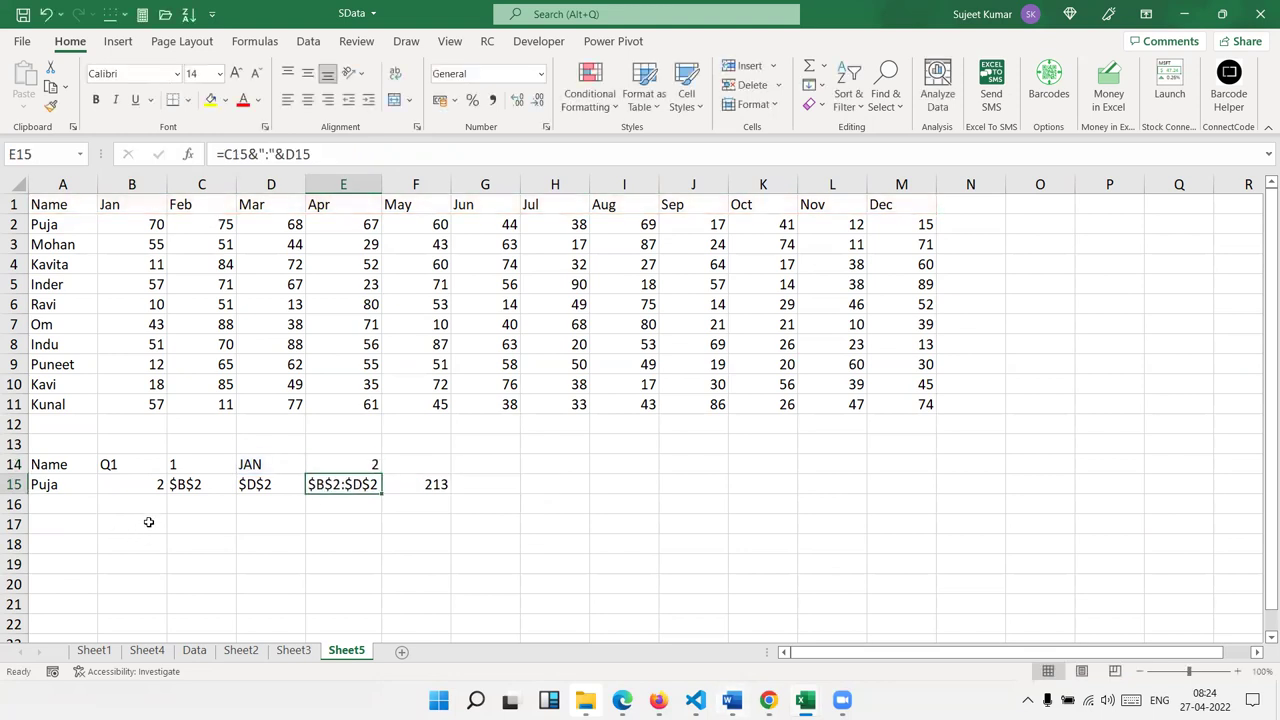
{"action": "double_click", "coordinate": [130, 484]}
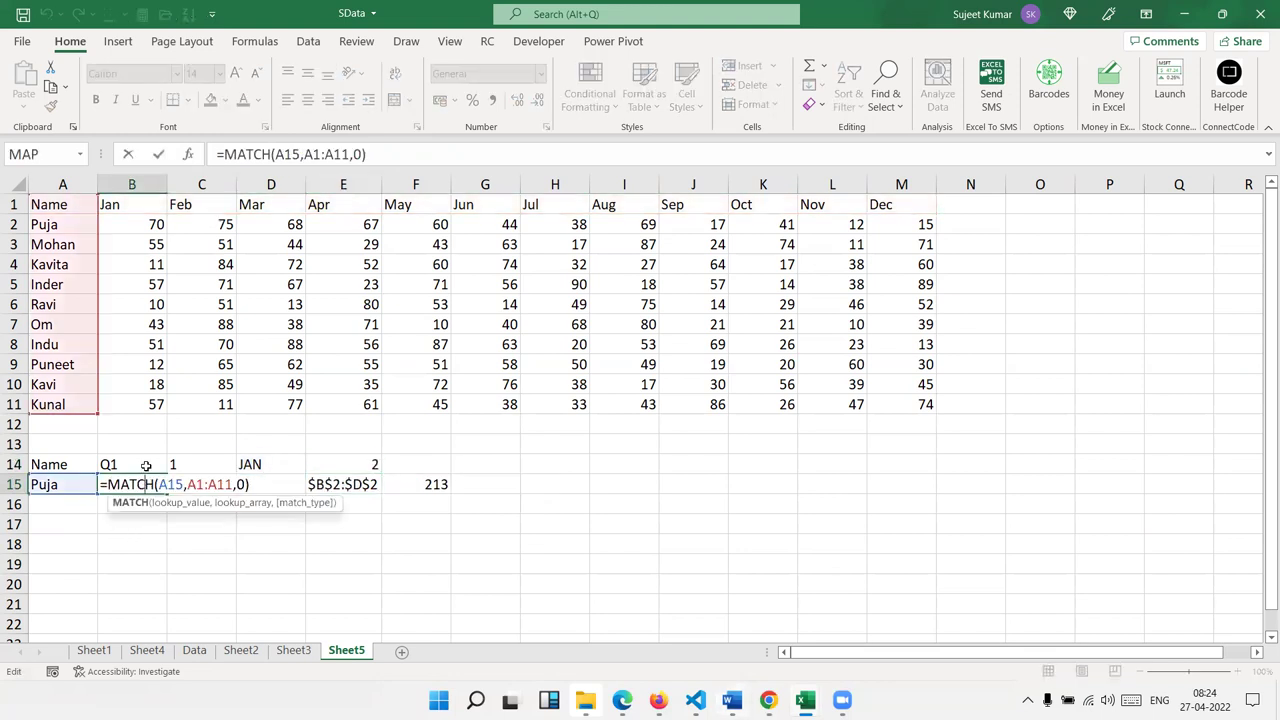
{"action": "key", "text": "Return"}
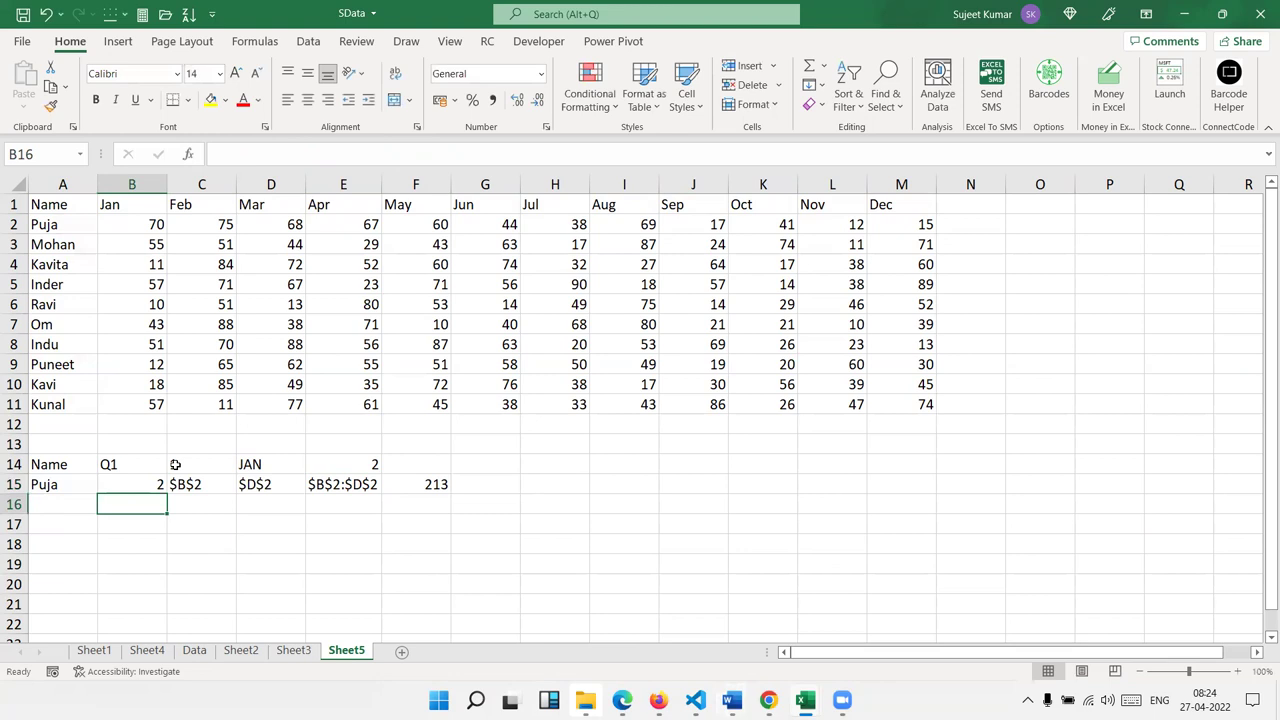
{"action": "double_click", "coordinate": [186, 482]}
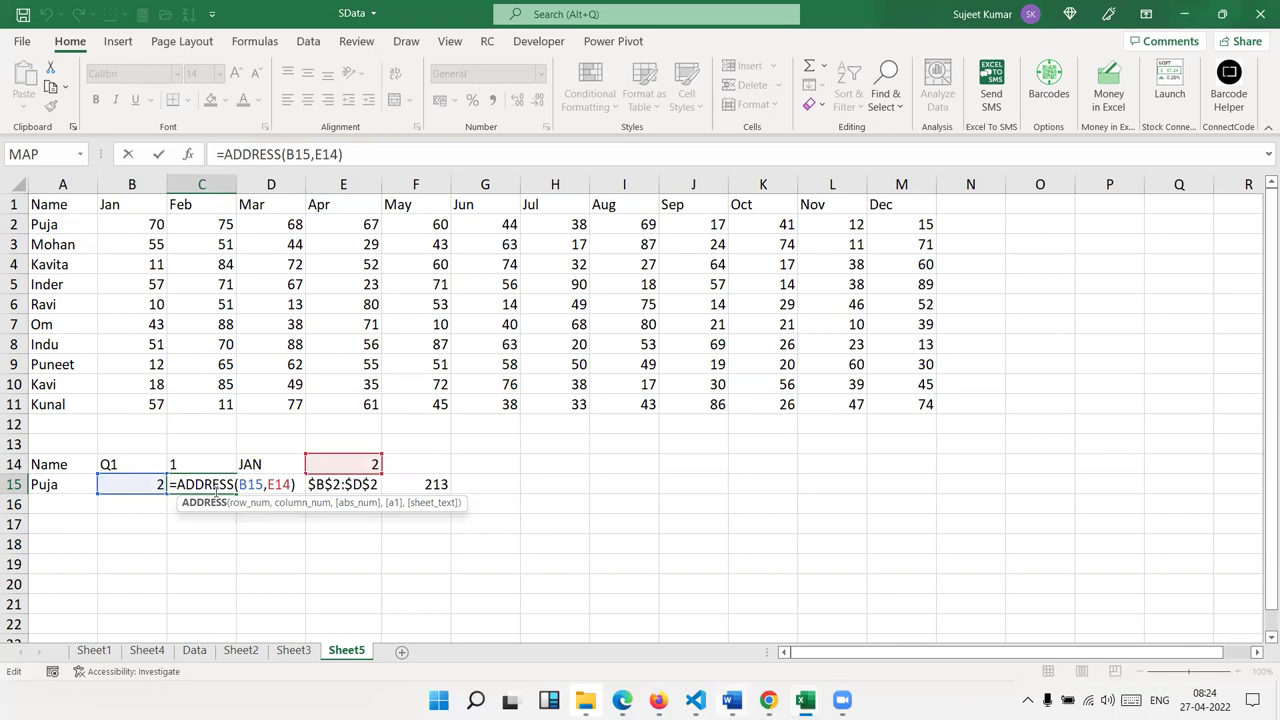
Recommit the C15/D15 ADDRESS formulas, the E15 join and the F15 SUM(INDIRECT) formula, giving $B$2:$D$2 and 213.
{"action": "key", "text": "Return"}
{"action": "double_click", "coordinate": [260, 485]}
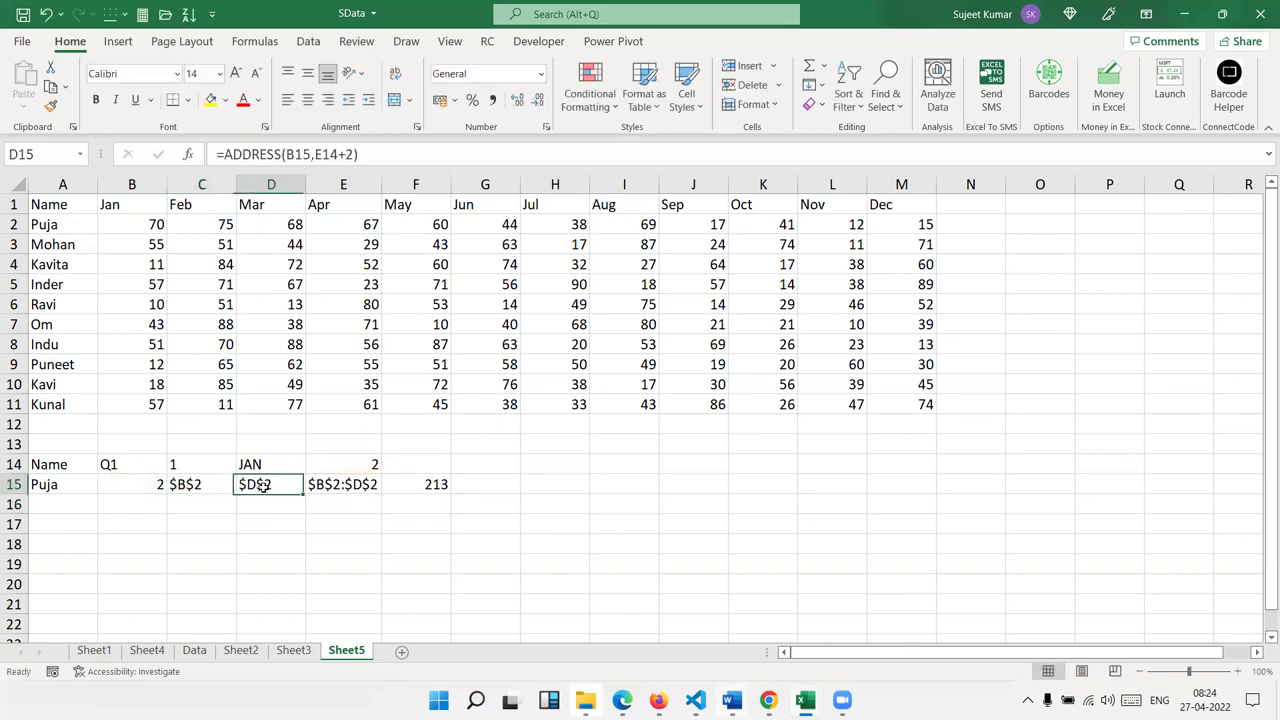
{"action": "left_click_drag", "start_coordinate": [338, 484], "coordinate": [378, 484]}
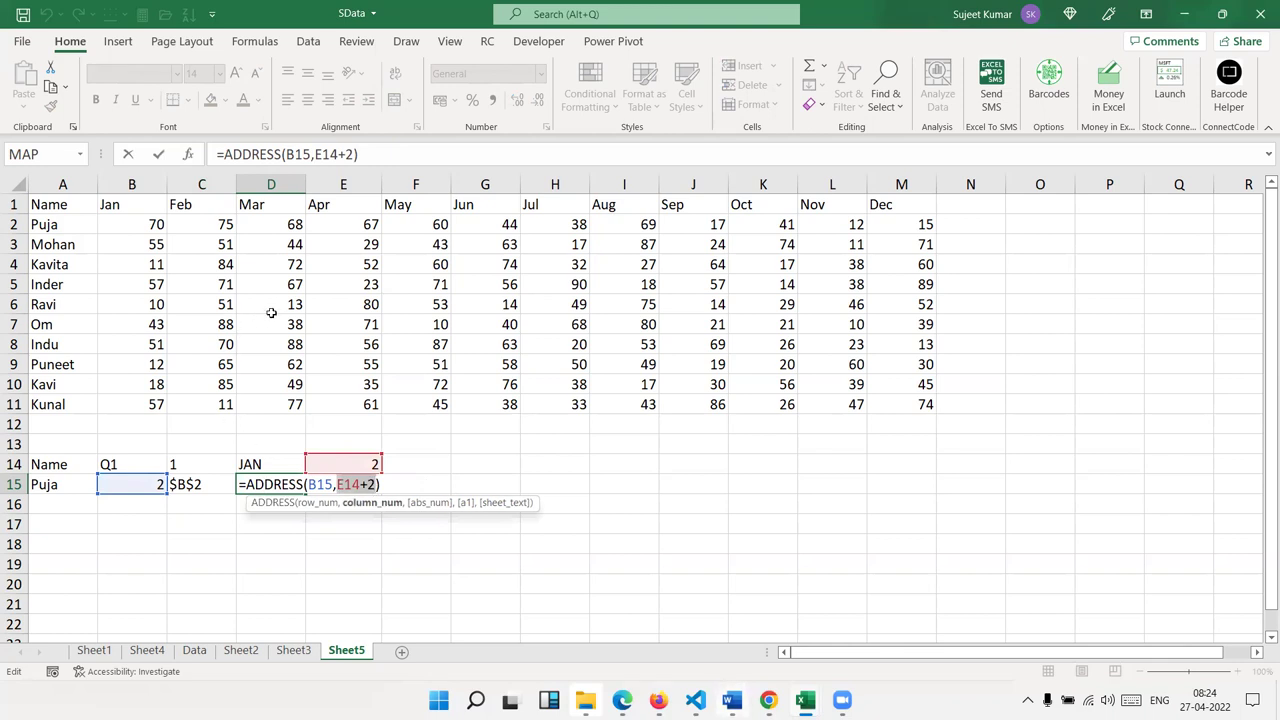
{"action": "key", "text": "Return"}
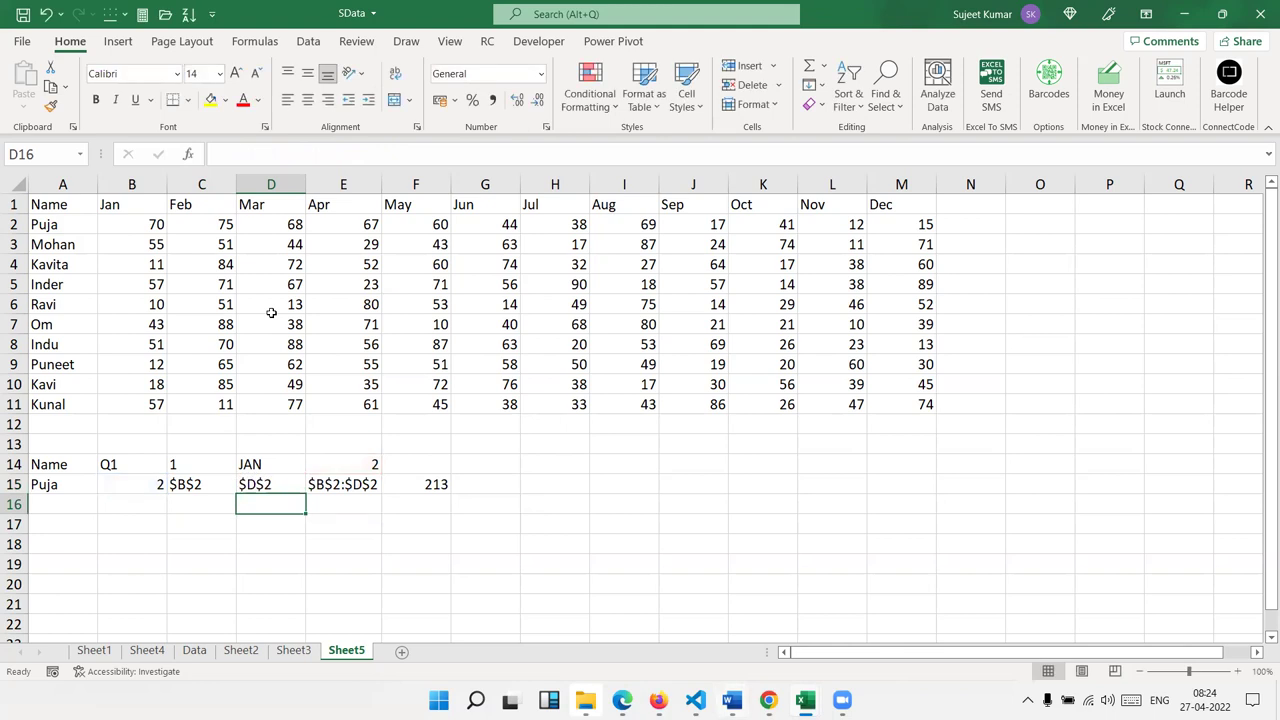
{"action": "double_click", "coordinate": [324, 485]}
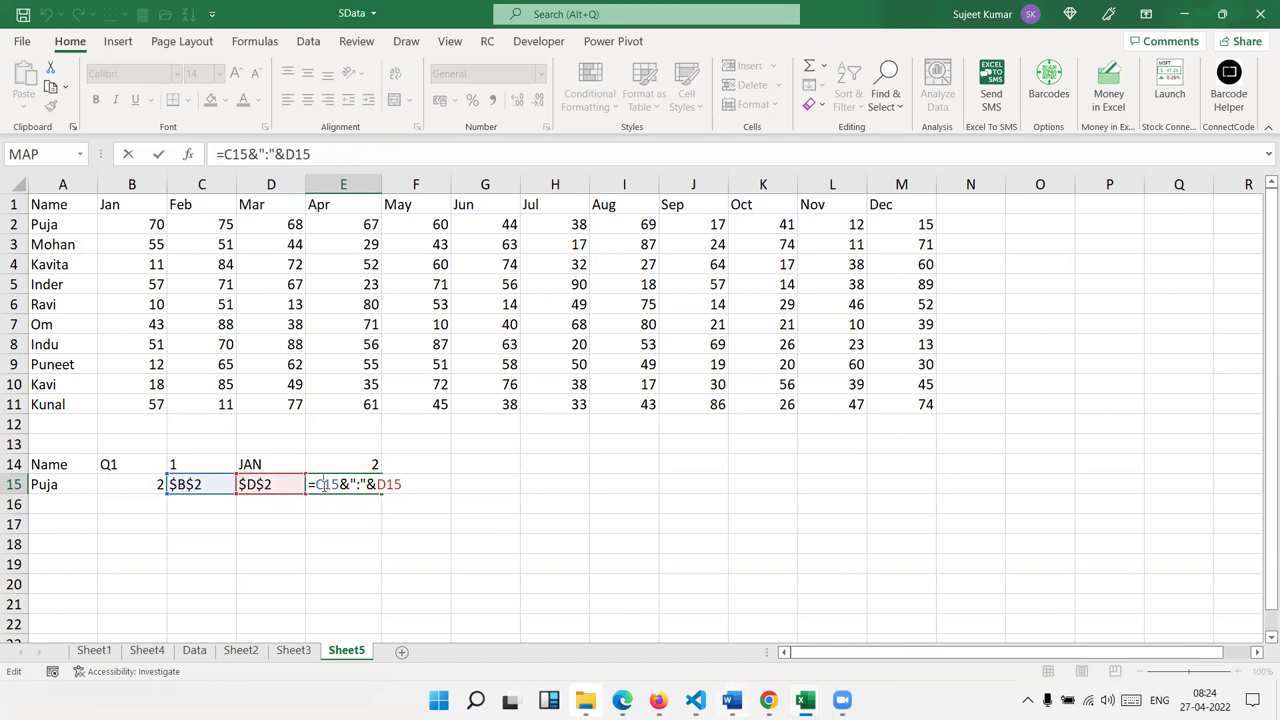
{"action": "key", "text": "Return"}
{"action": "left_click", "coordinate": [322, 485]}
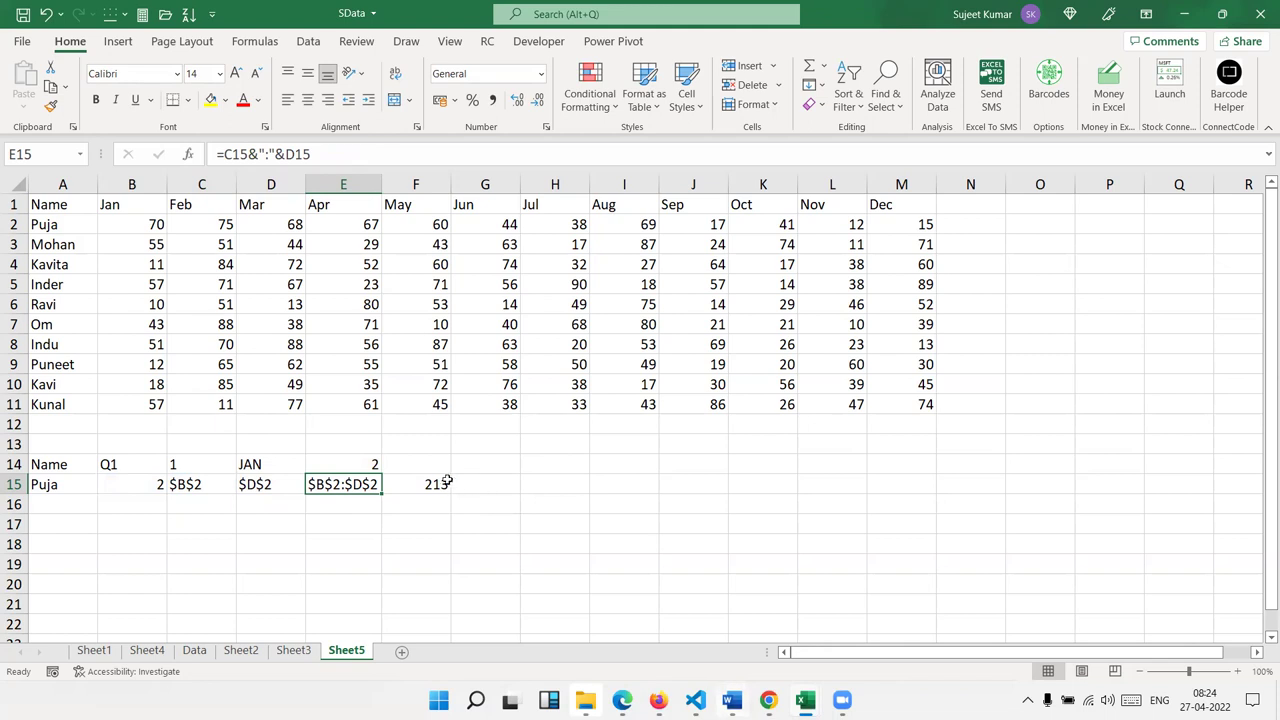
{"action": "left_click", "coordinate": [447, 483]}
{"action": "double_click", "coordinate": [455, 485]}
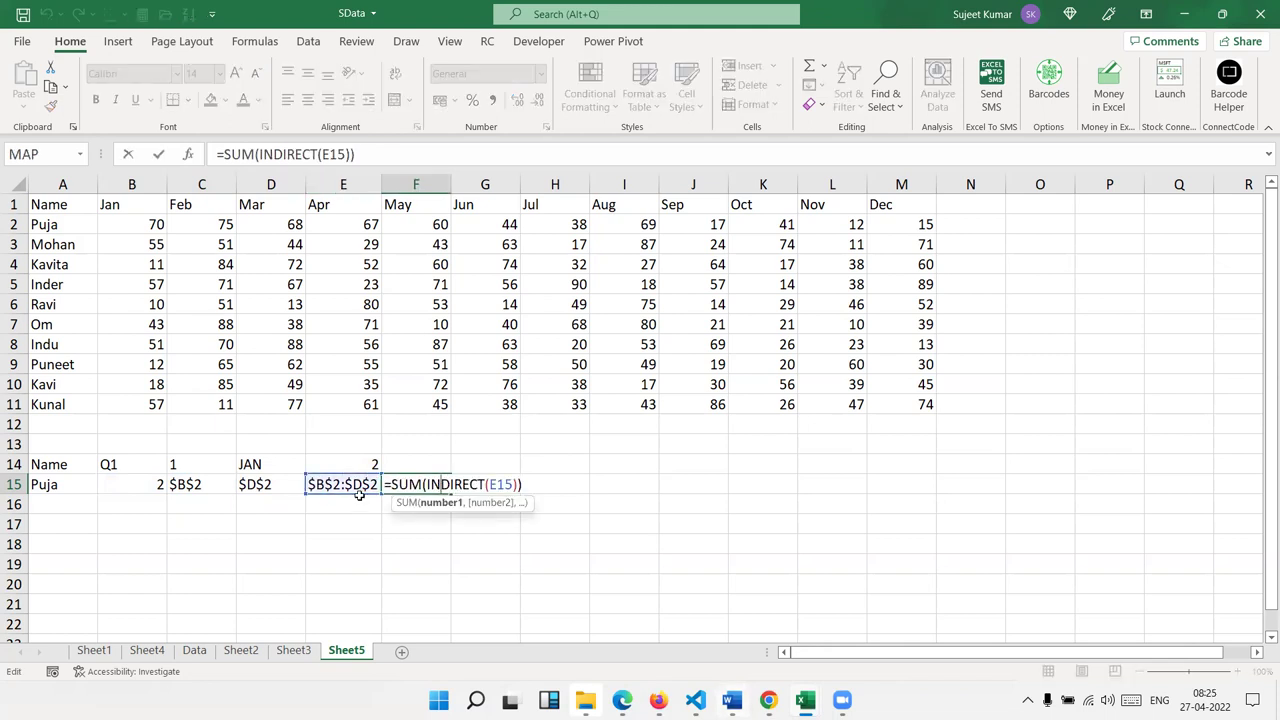
{"action": "key", "text": "Return"}
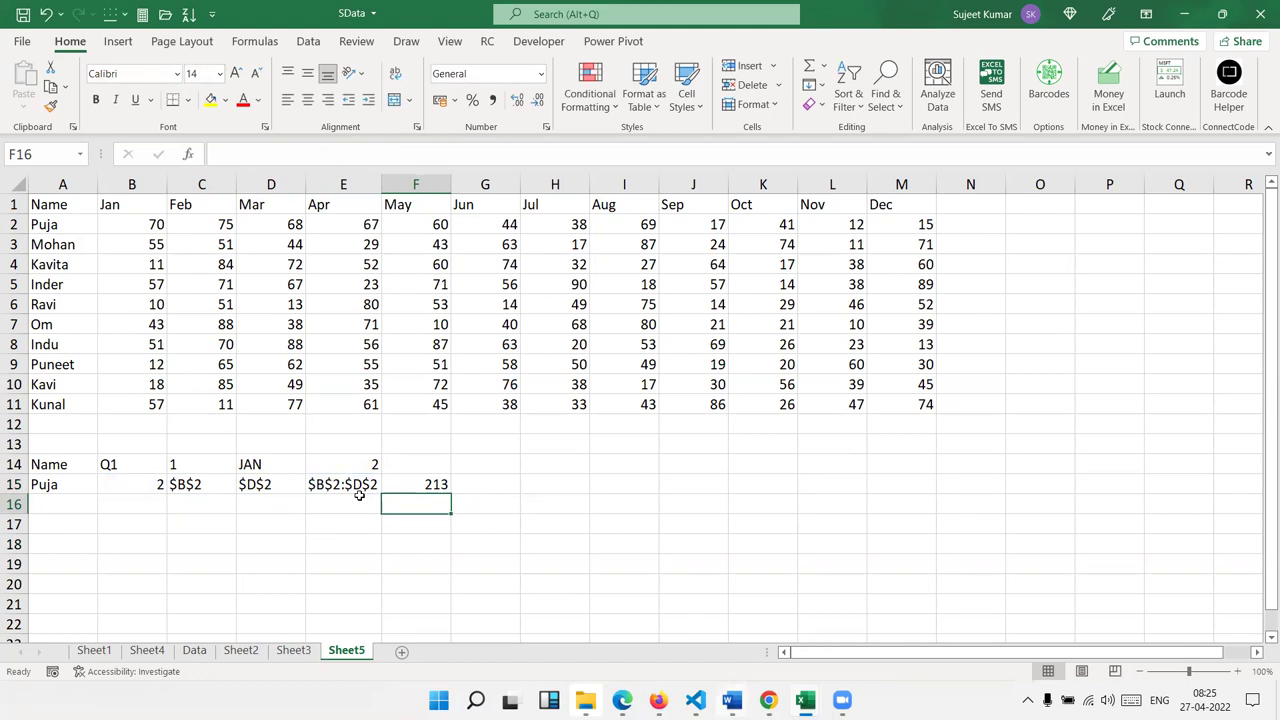
Group Sheet3 and Sheet5, then Move or Copy them as a copy into (new book).
{"action": "left_click", "coordinate": [308, 652]}
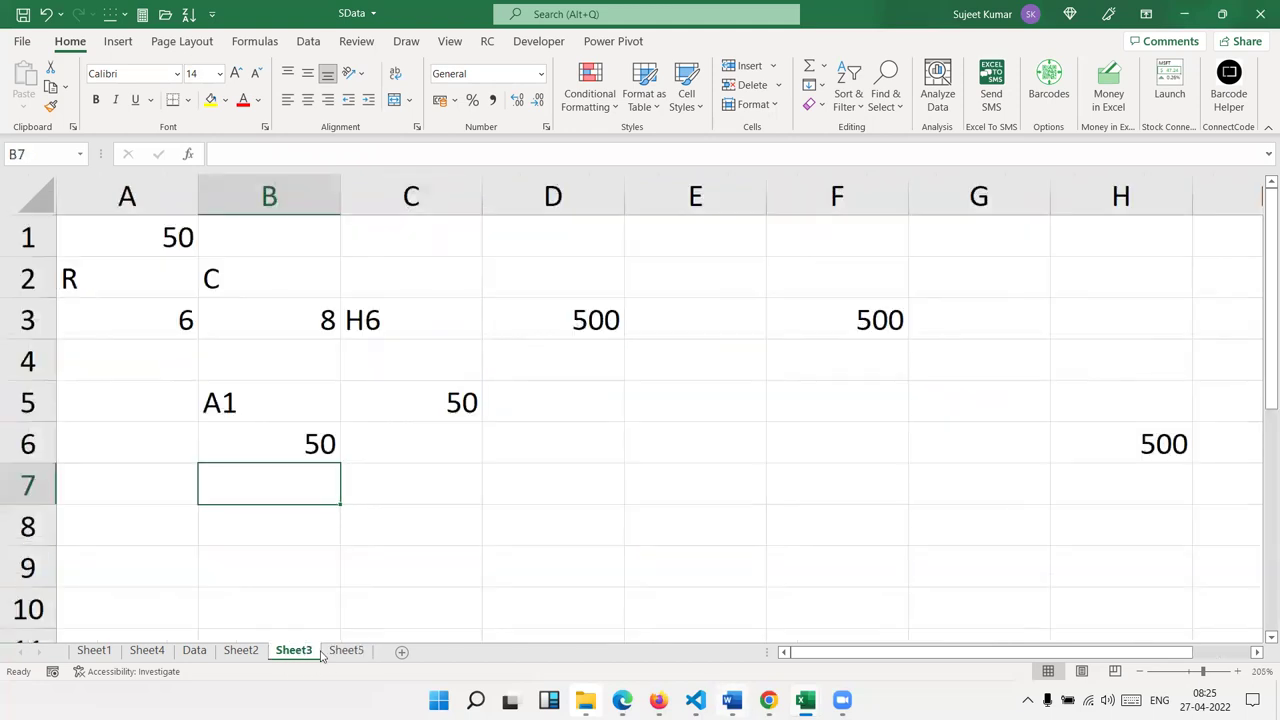
{"action": "left_click", "coordinate": [345, 651], "text": "ctrl"}
{"action": "right_click", "coordinate": [342, 651]}
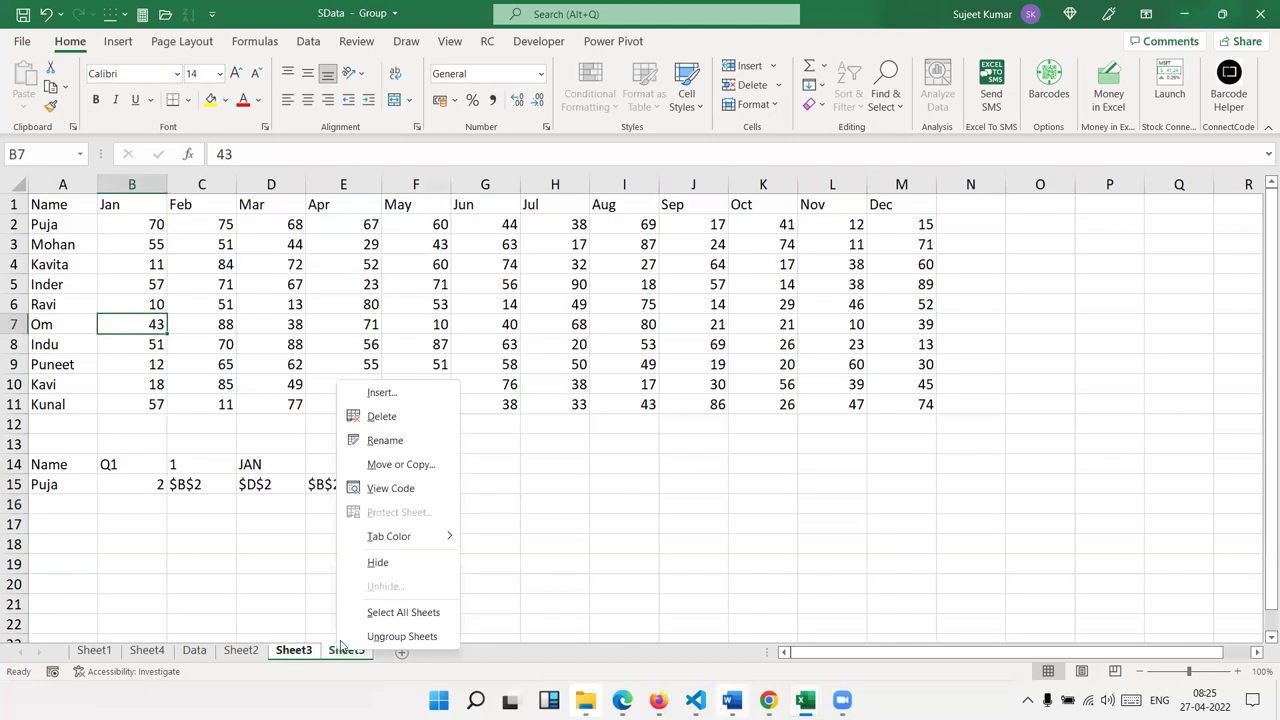
{"action": "left_click", "coordinate": [406, 463]}
{"action": "left_click", "coordinate": [331, 549]}
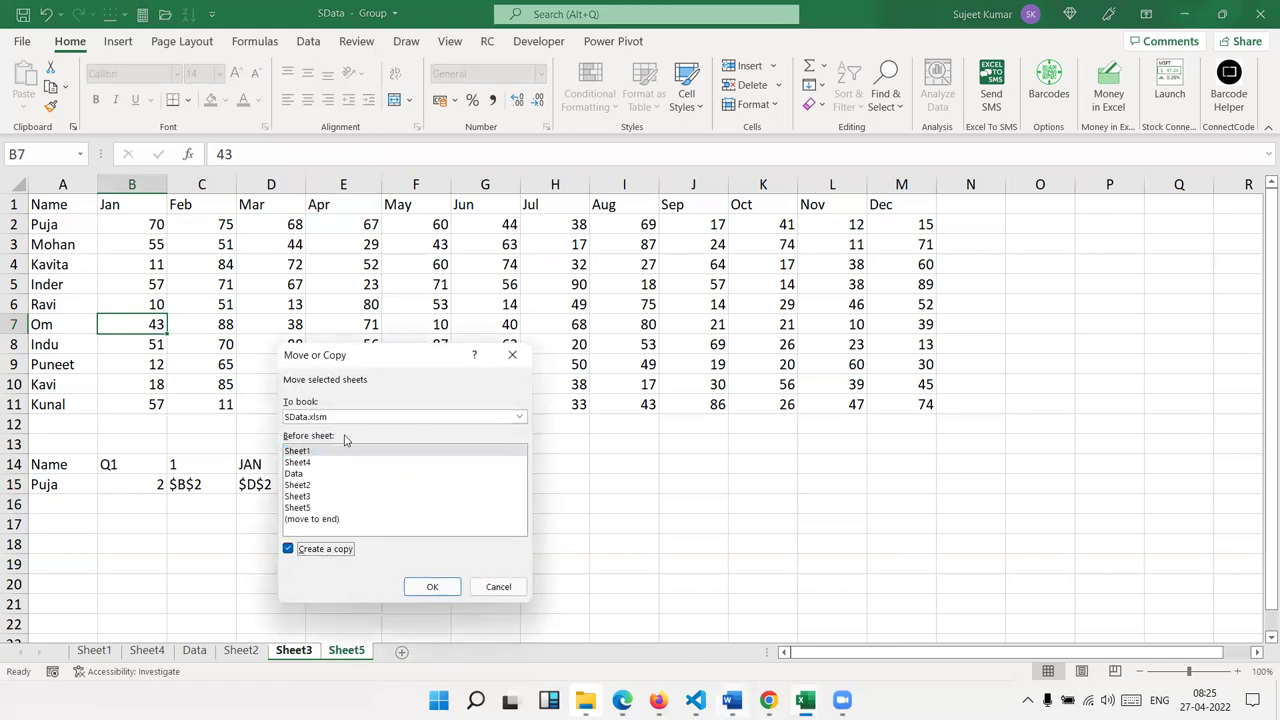
{"action": "left_click", "coordinate": [343, 417]}
{"action": "left_click", "coordinate": [423, 428]}
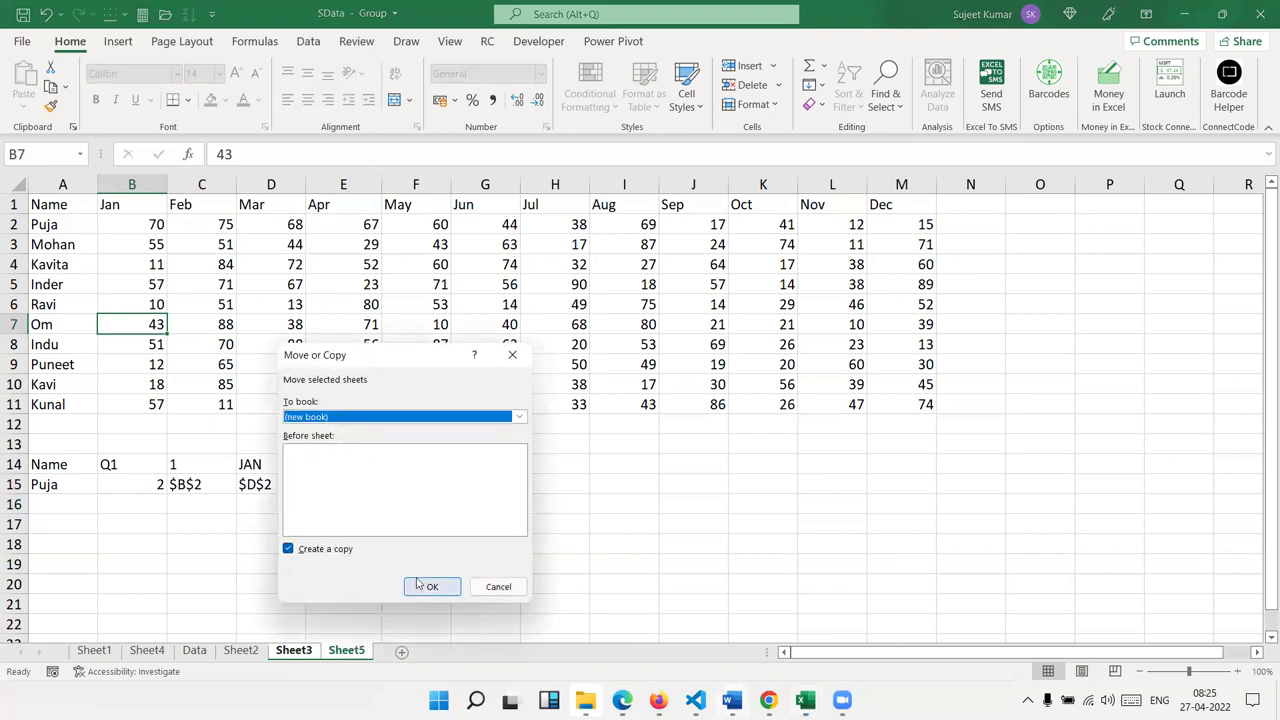
{"action": "left_click", "coordinate": [421, 586]}
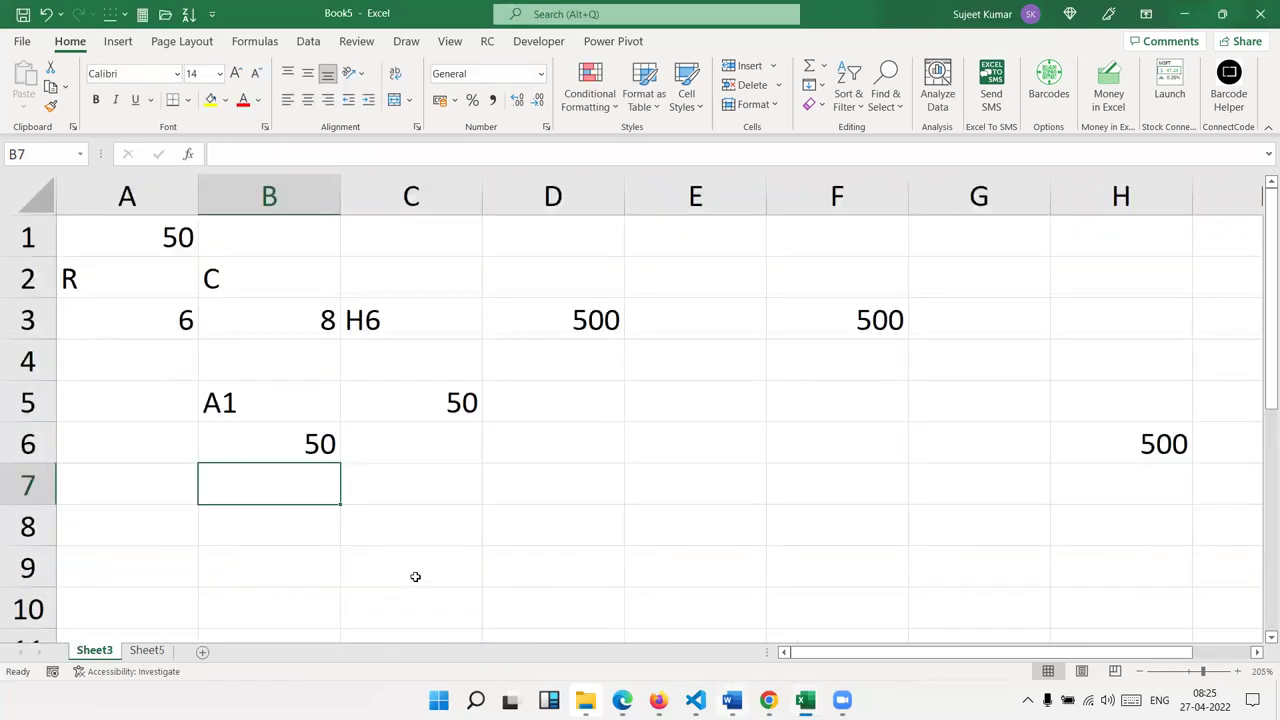
On the copied Sheet5, type "Combine ALL Formulas in One Cell" in B16 and fill it yellow.
{"action": "left_click", "coordinate": [146, 650]}
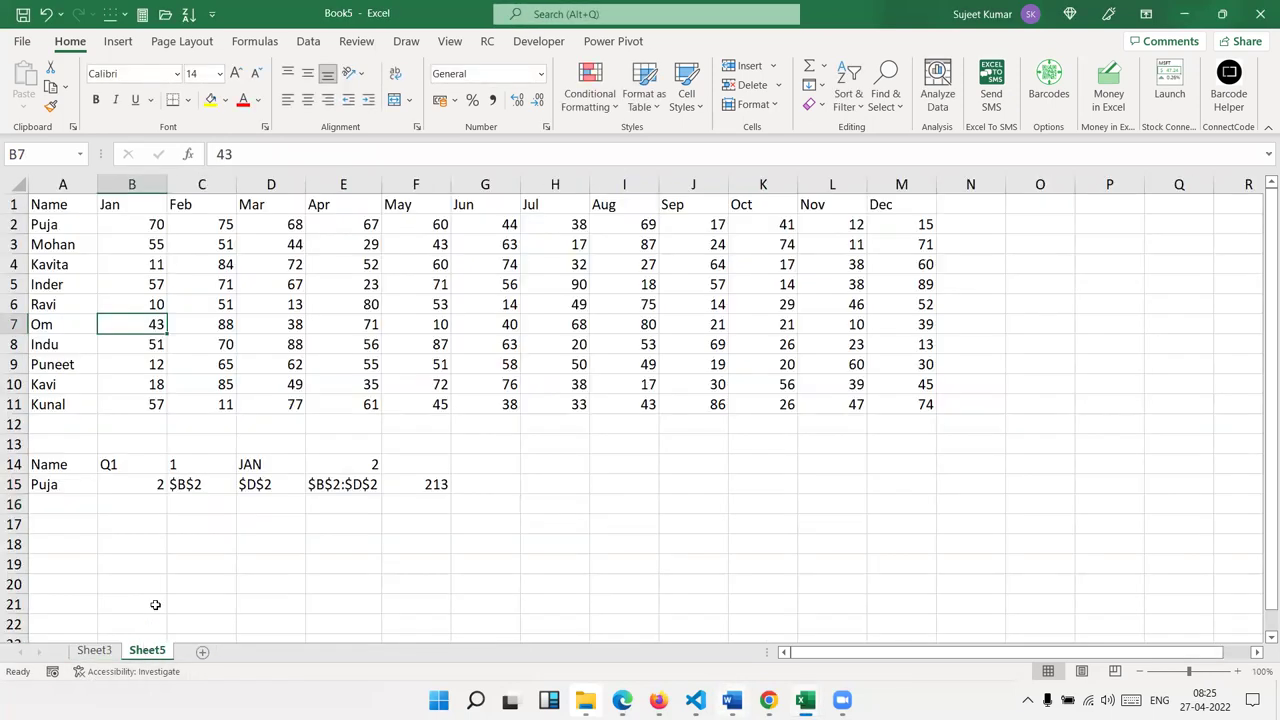
{"action": "left_click", "coordinate": [157, 504]}
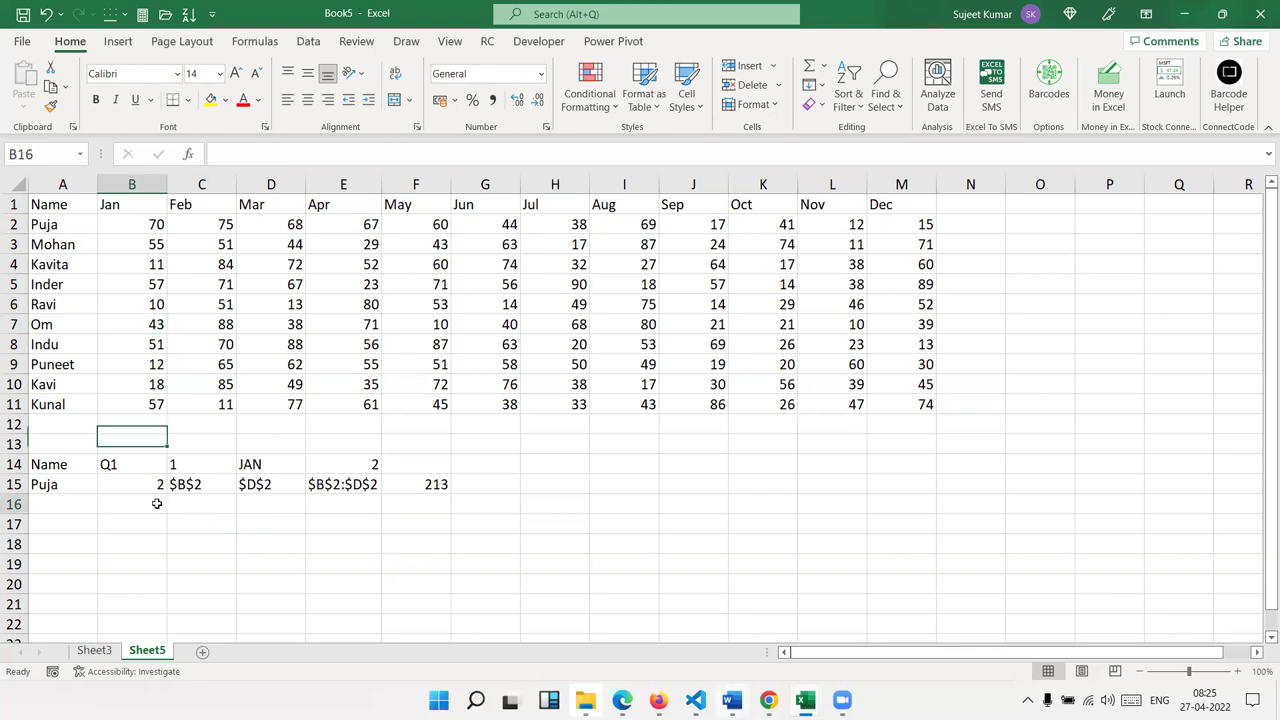
{"action": "type", "text": "Combimn"}
{"action": "key", "text": "BackSpace"}
{"action": "key", "text": "BackSpace"}
{"action": "key", "text": "BackSpace"}
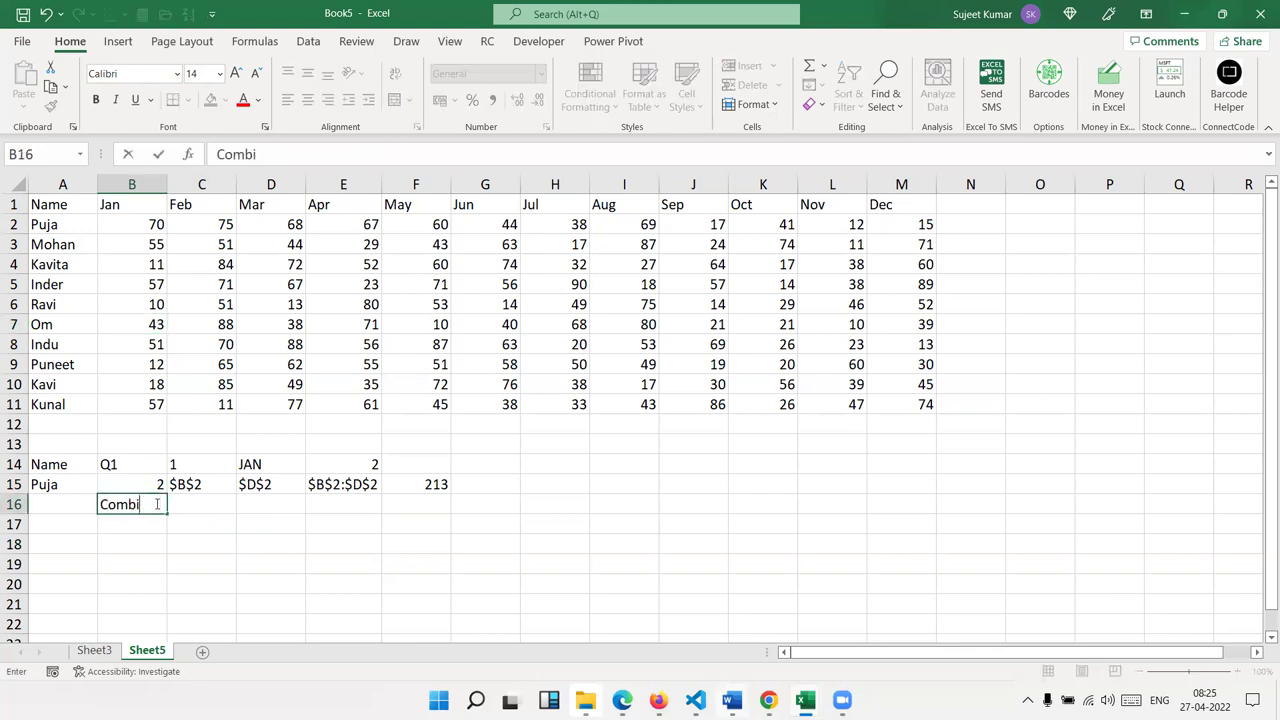
{"action": "type", "text": "ne ALL Formulas in One Cell"}
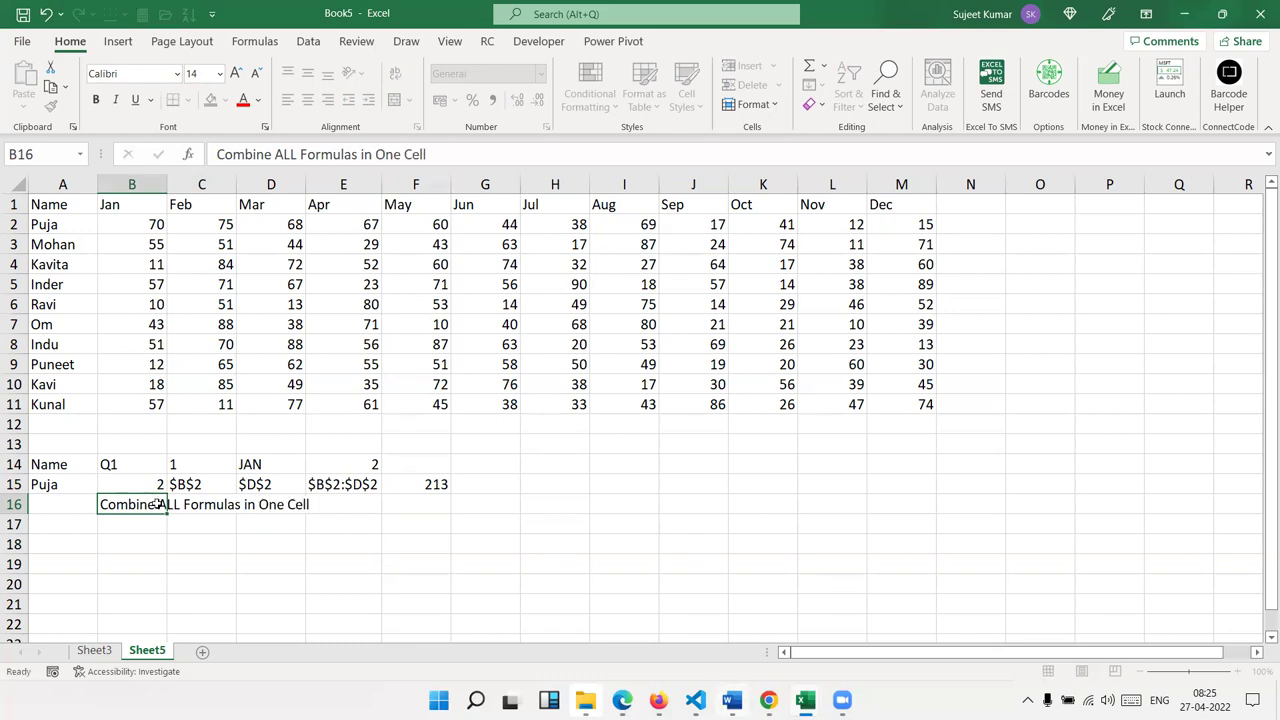
{"action": "key", "text": "ctrl+Return"}
{"action": "left_click", "coordinate": [210, 99]}
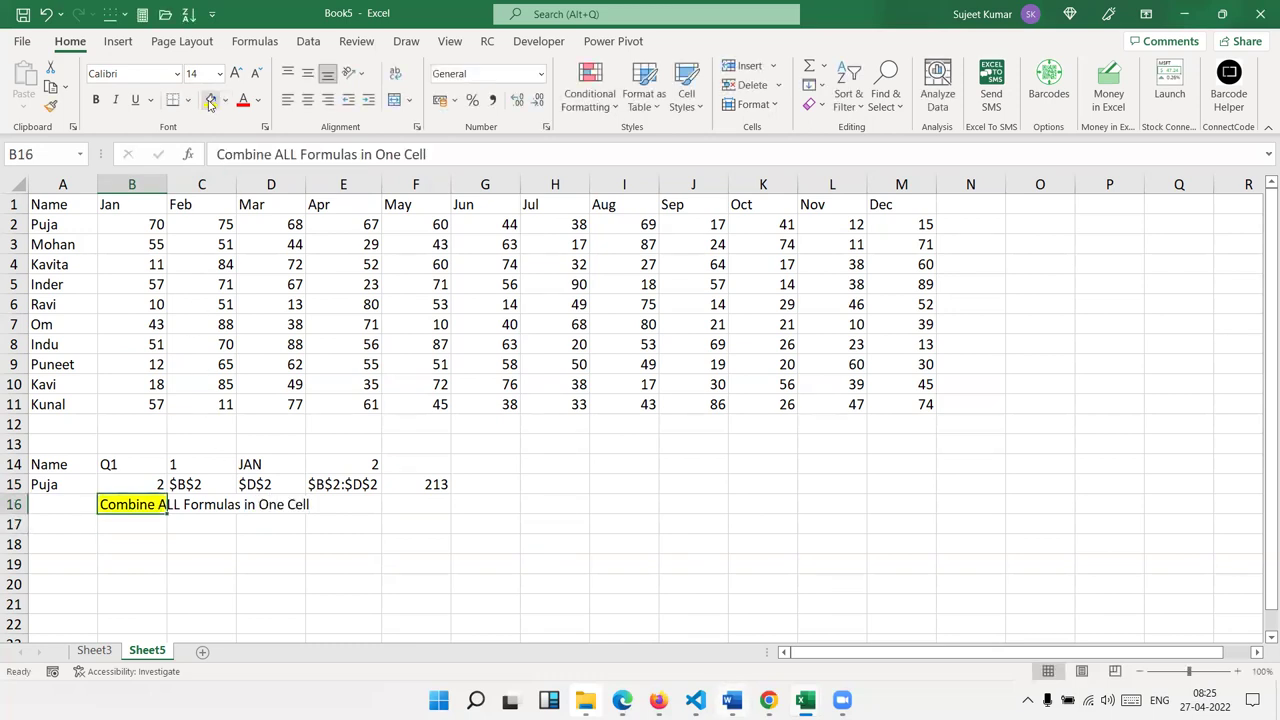
Save the workbook as Ref8 on drive E:, then bring the Gmail inbox in Chrome forward.
{"action": "left_click", "coordinate": [22, 14]}
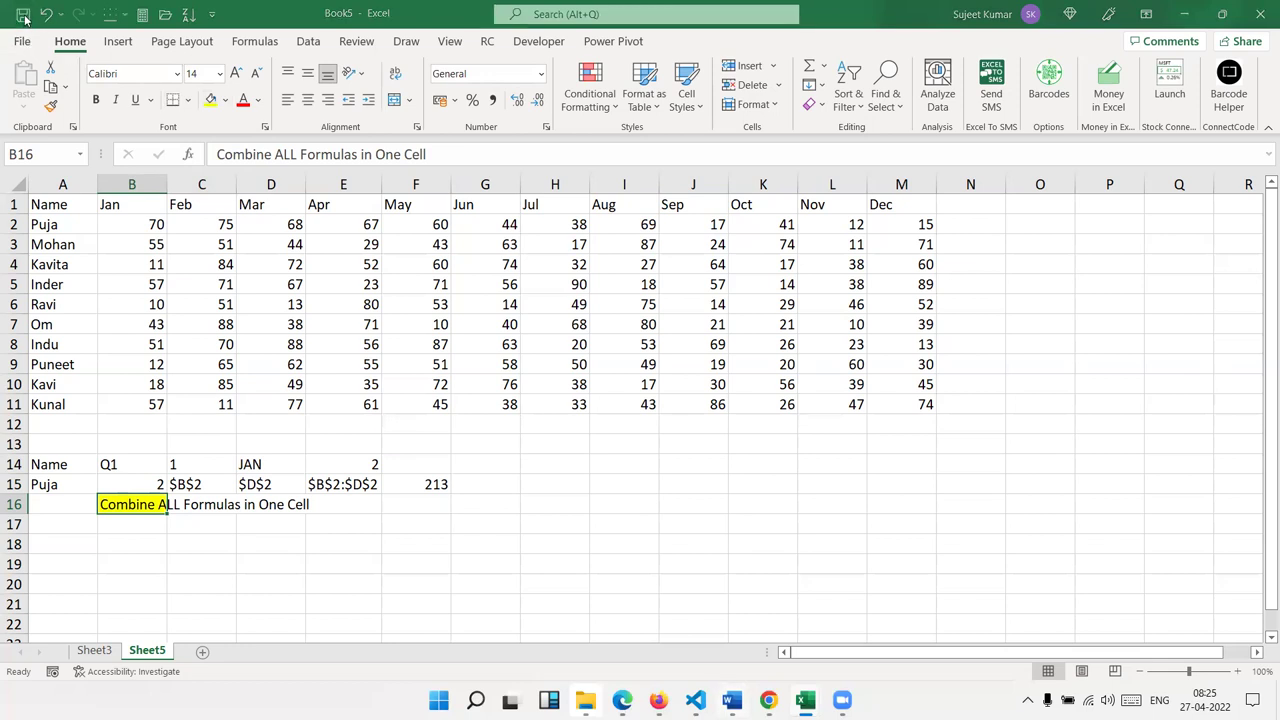
{"action": "type", "text": "Ref8"}
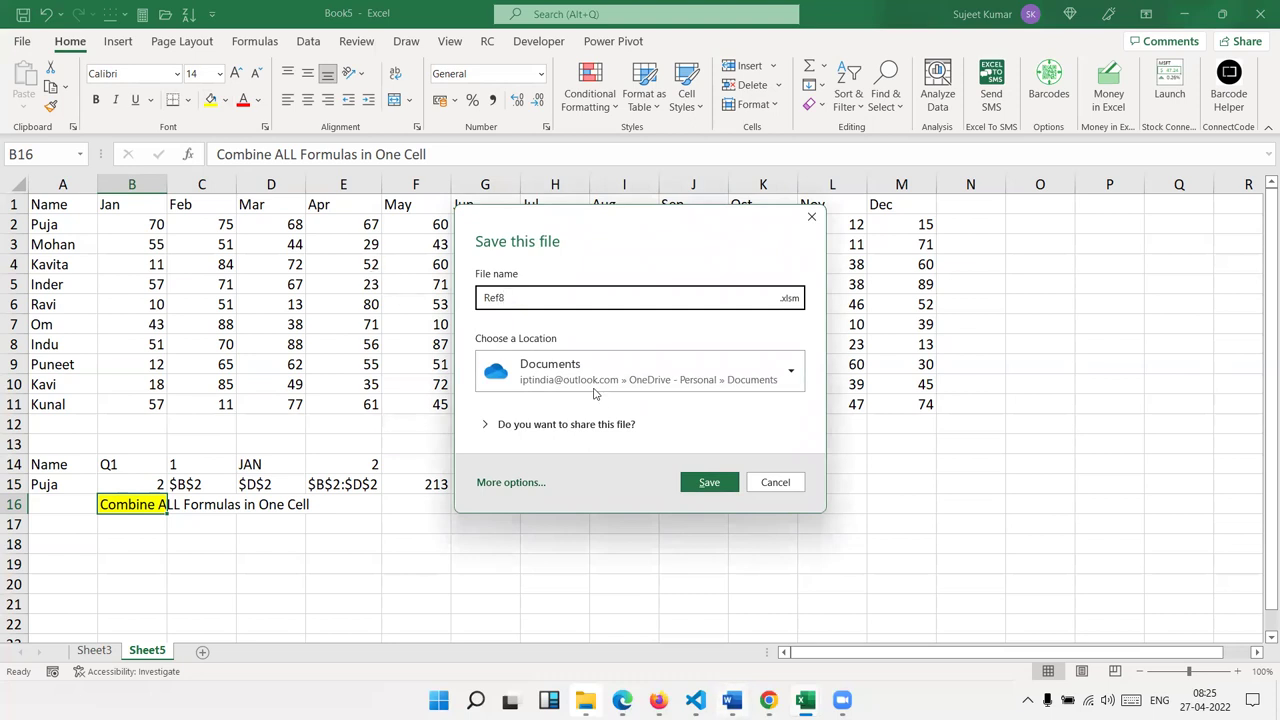
{"action": "left_click", "coordinate": [600, 386]}
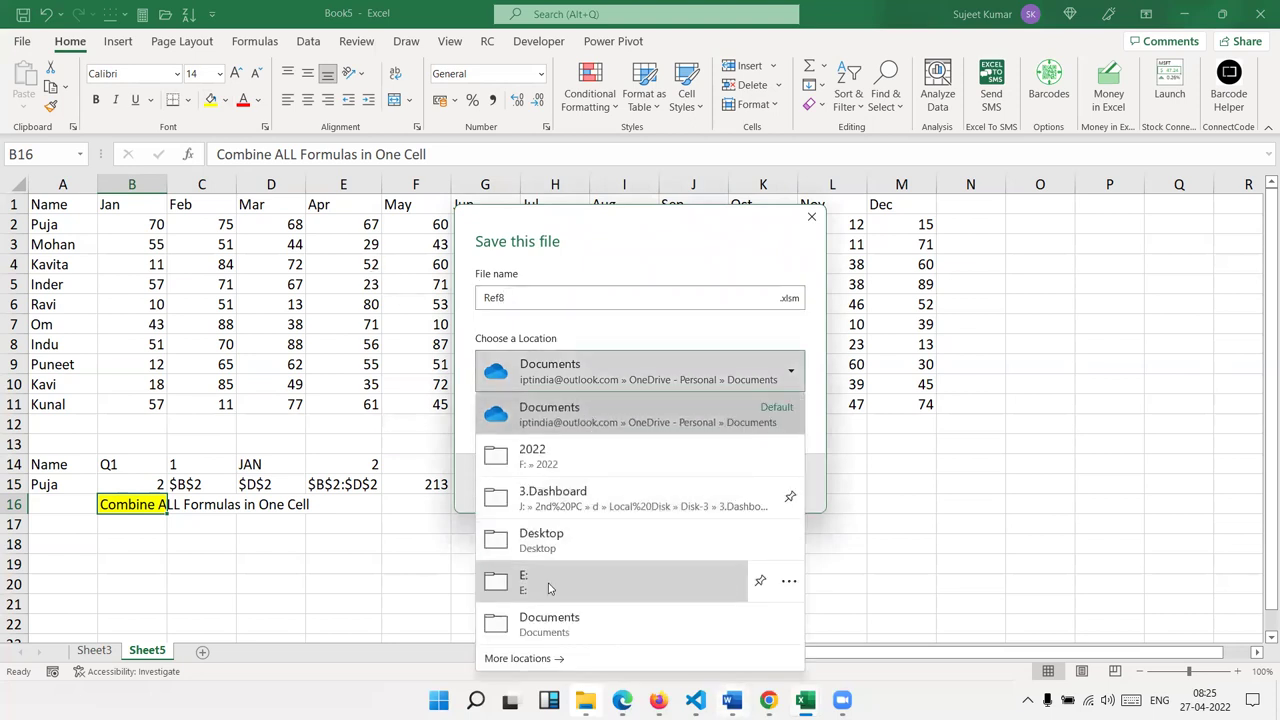
{"action": "left_click", "coordinate": [548, 588]}
{"action": "left_click", "coordinate": [710, 484]}
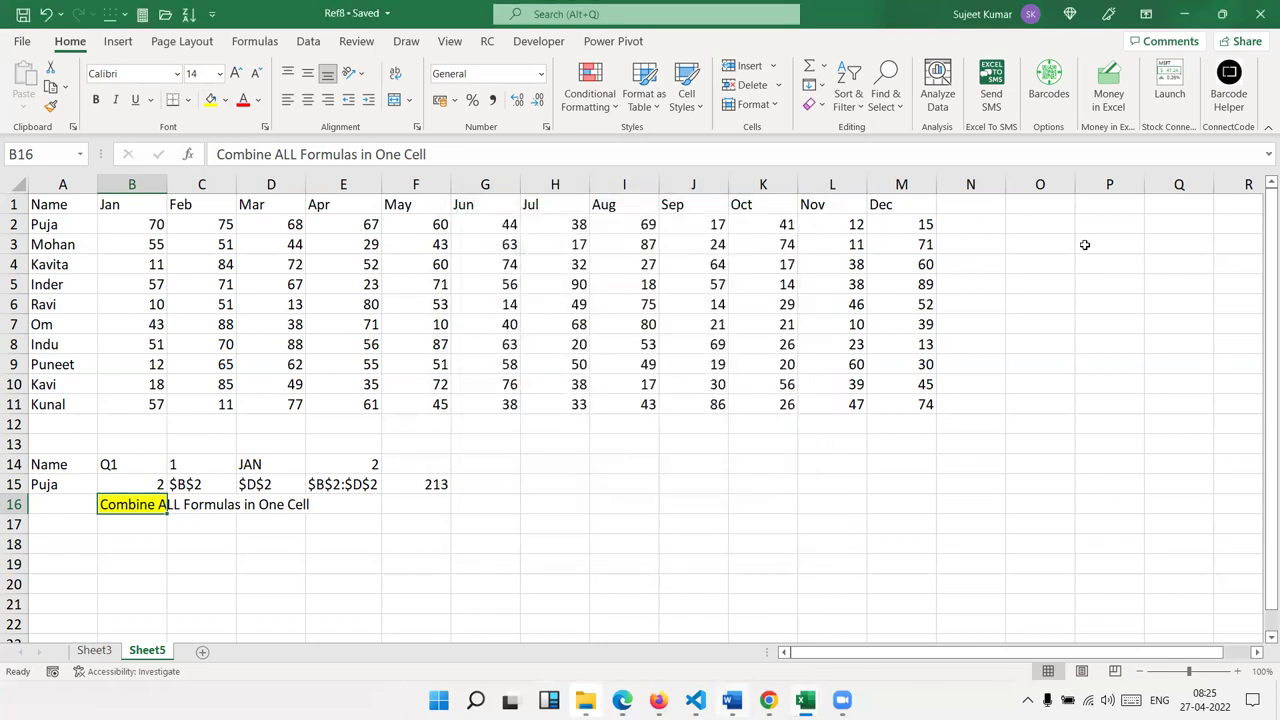
{"action": "left_click", "coordinate": [768, 699]}
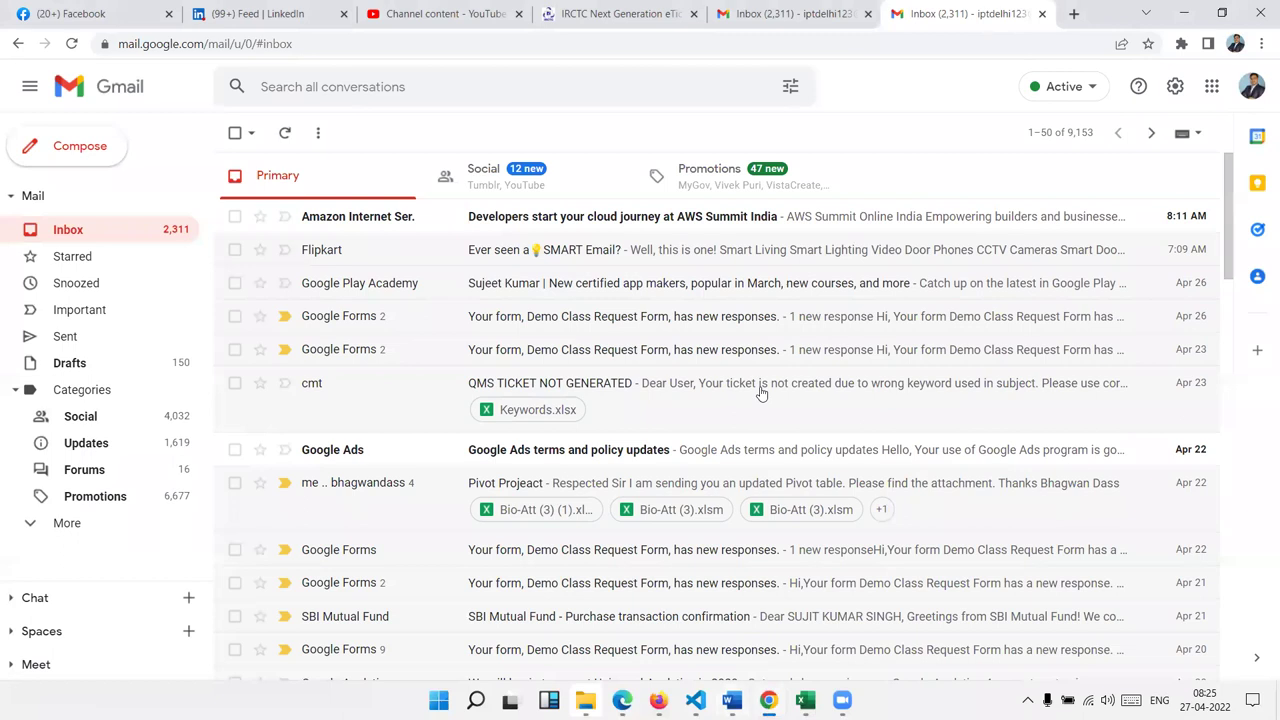